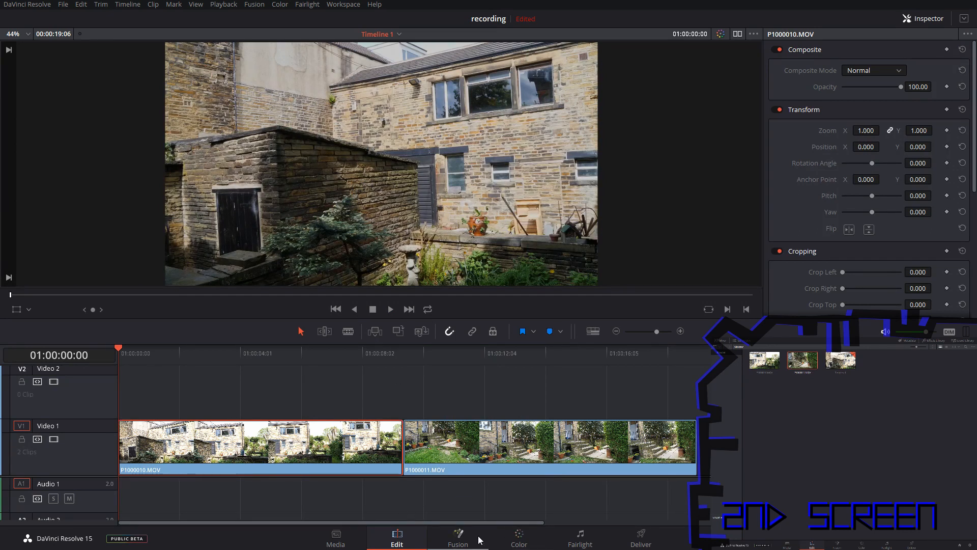
Step: On the Fusion page, add a Planar Tracker node and insert it between MediaIn1 and MediaOut1
{"action": "left_click", "coordinate": [460, 533]}
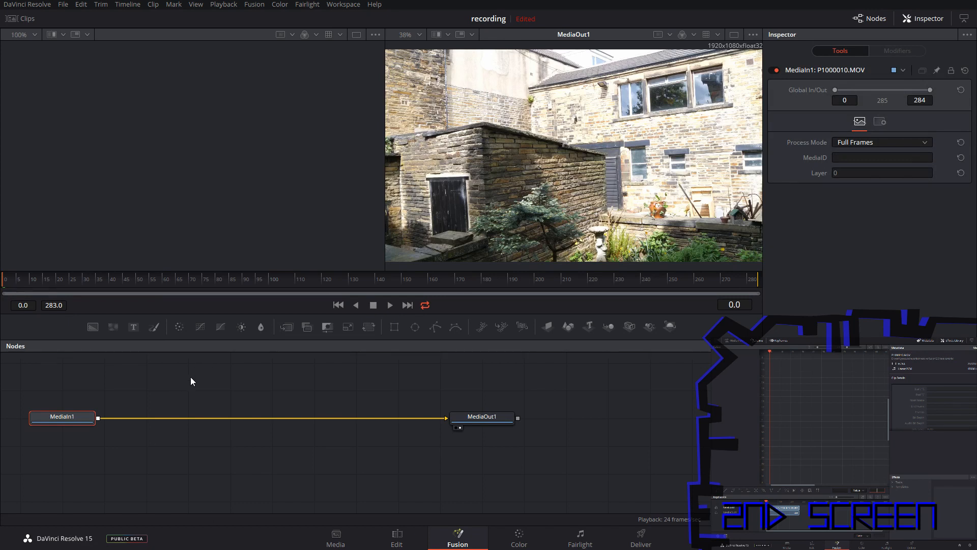
{"action": "right_click", "coordinate": [217, 390]}
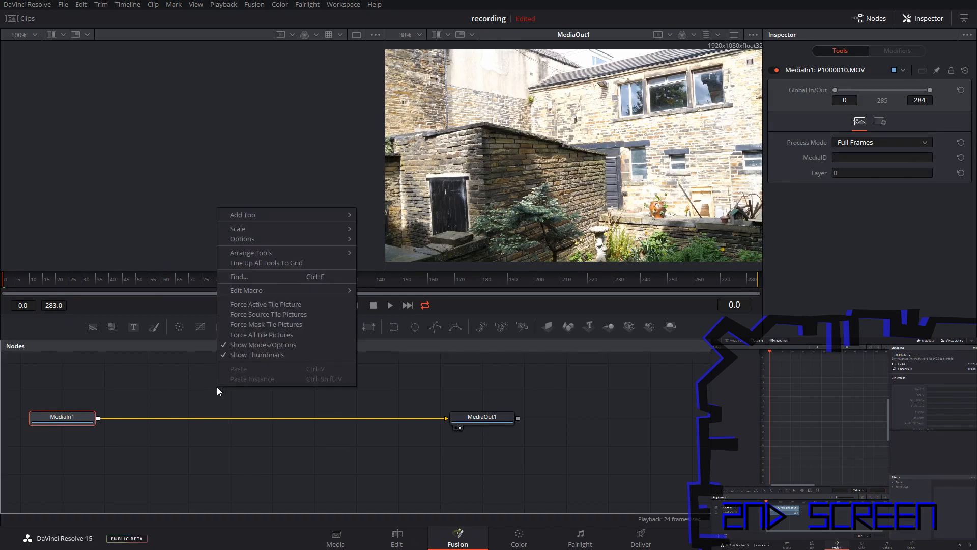
{"action": "mouse_move", "coordinate": [261, 218]}
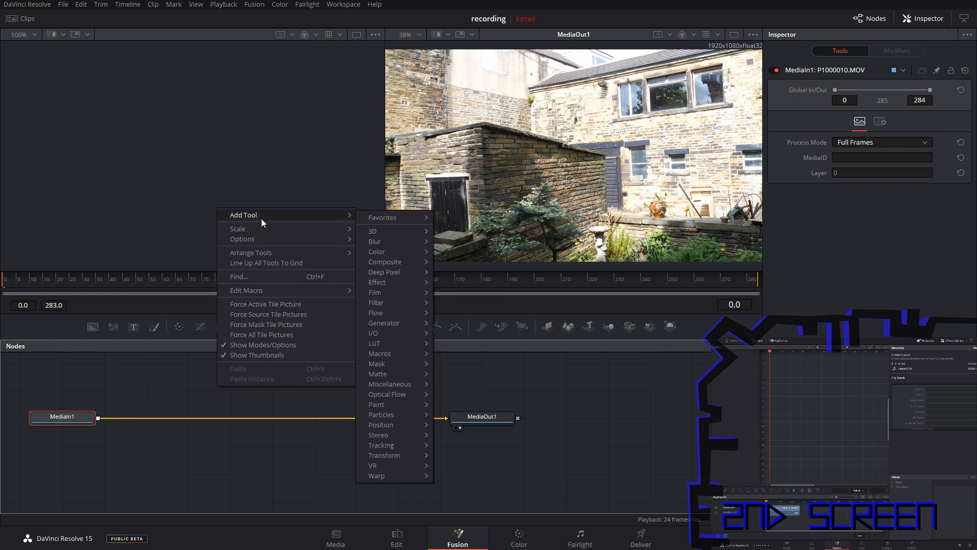
{"action": "mouse_move", "coordinate": [391, 446]}
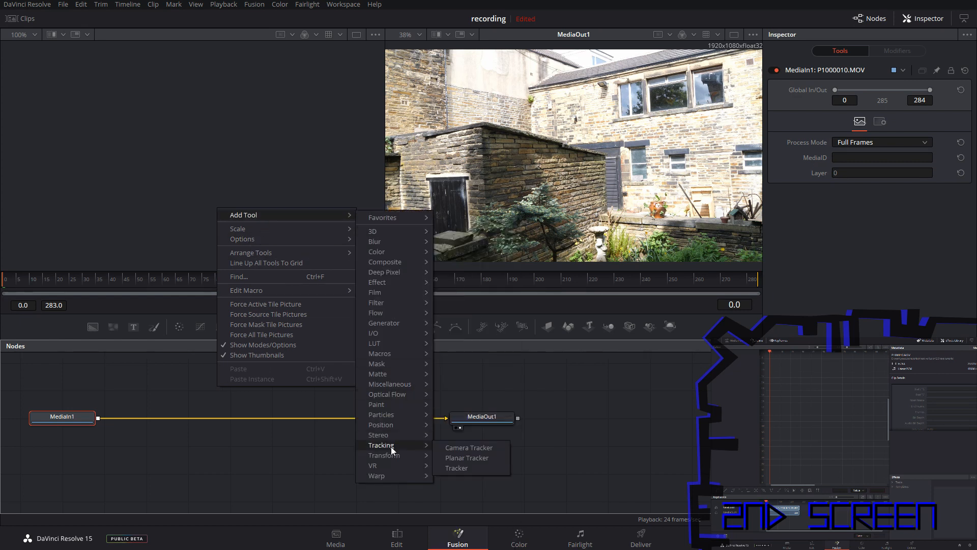
{"action": "left_click", "coordinate": [457, 458]}
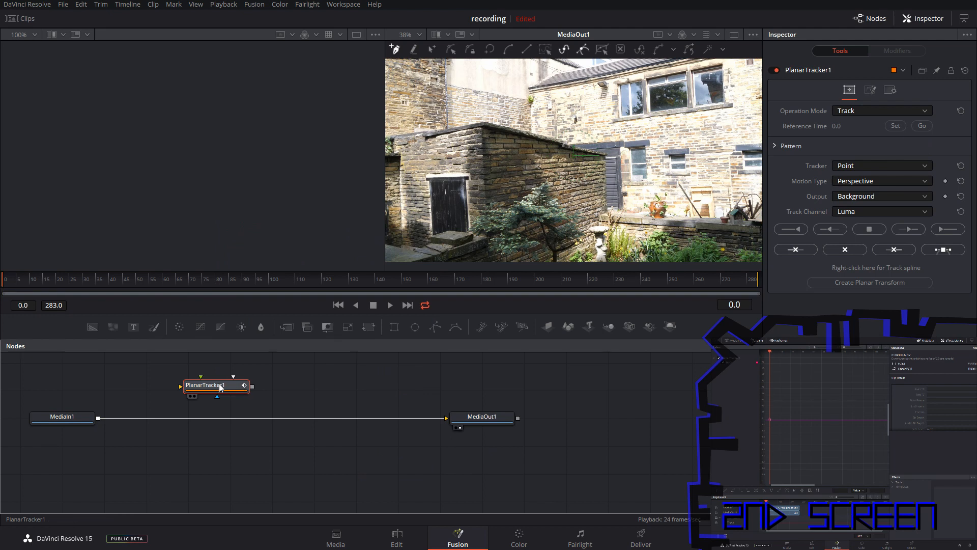
{"action": "left_click_drag", "start_coordinate": [218, 387], "coordinate": [370, 418]}
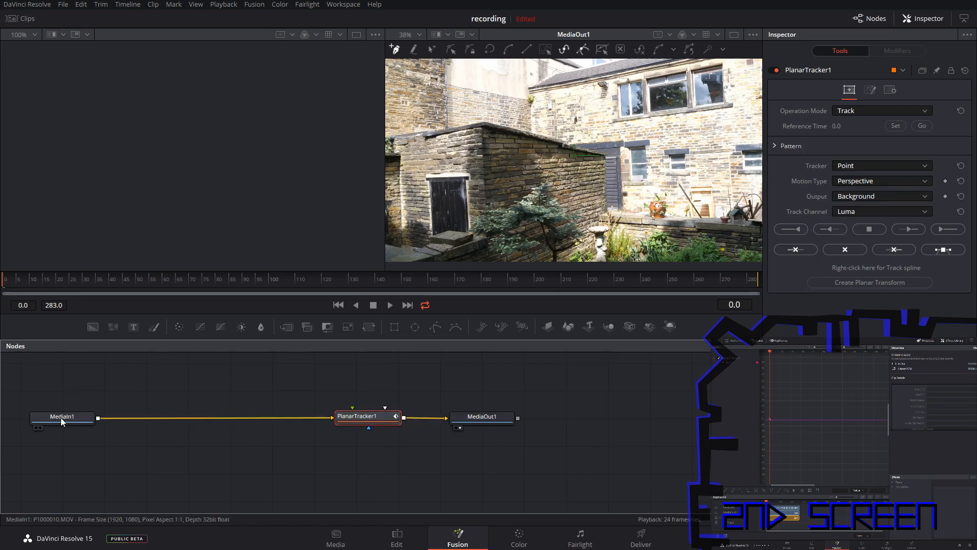
{"action": "mouse_move", "coordinate": [60, 417]}
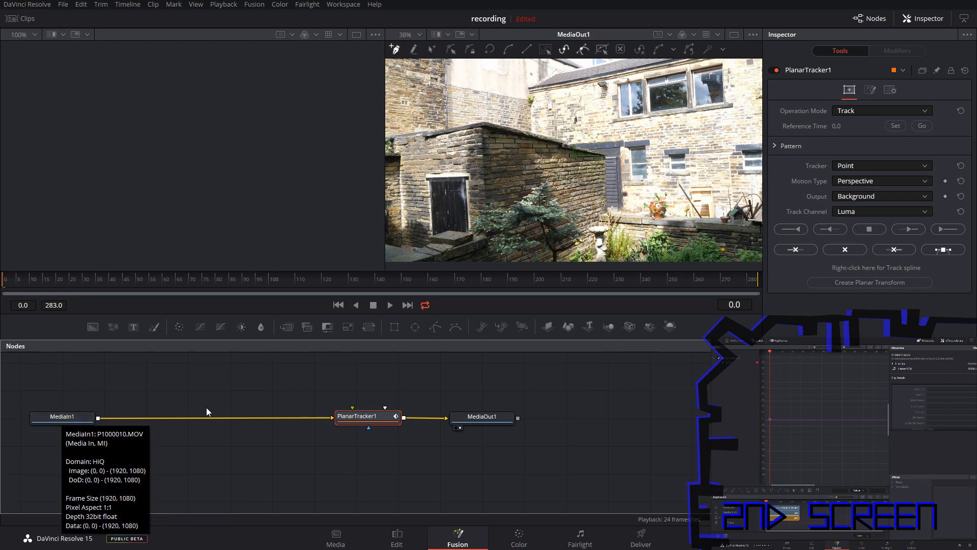
{"action": "mouse_move", "coordinate": [484, 417]}
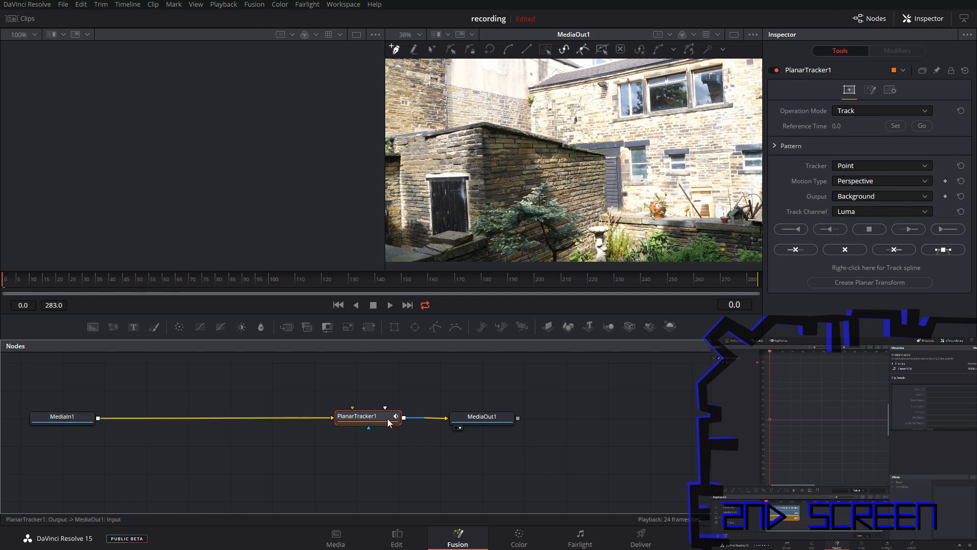
{"action": "mouse_move", "coordinate": [371, 419]}
Step: Add a Text 3D node and place it in the free space above the MediaIn1 to PlanarTracker1 connection
{"action": "left_click_drag", "start_coordinate": [264, 444], "coordinate": [278, 499]}
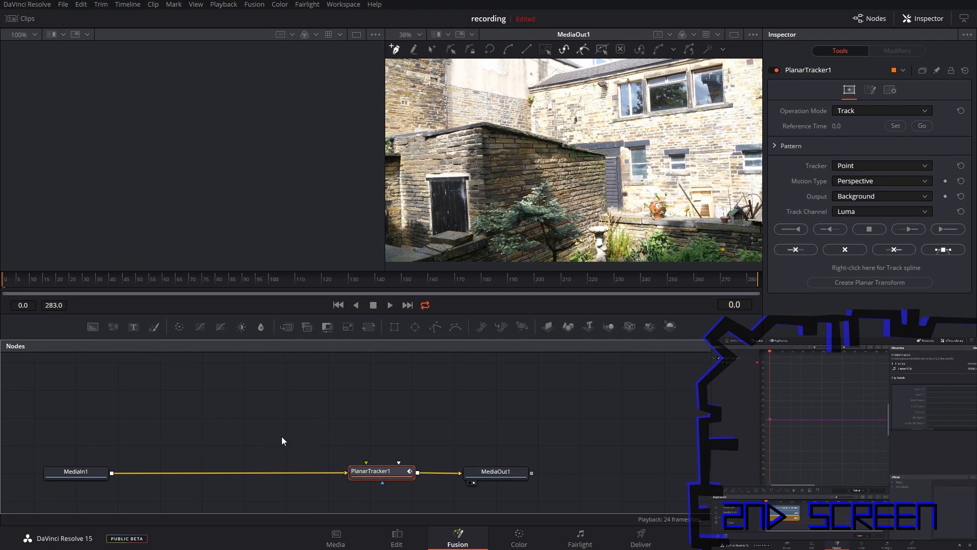
{"action": "right_click", "coordinate": [327, 416]}
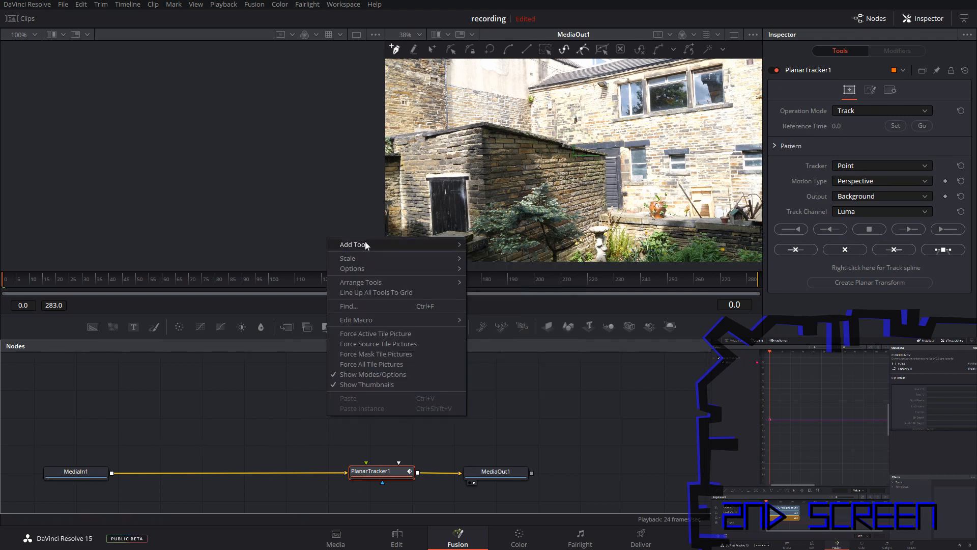
{"action": "mouse_move", "coordinate": [365, 244]}
{"action": "mouse_move", "coordinate": [487, 262]}
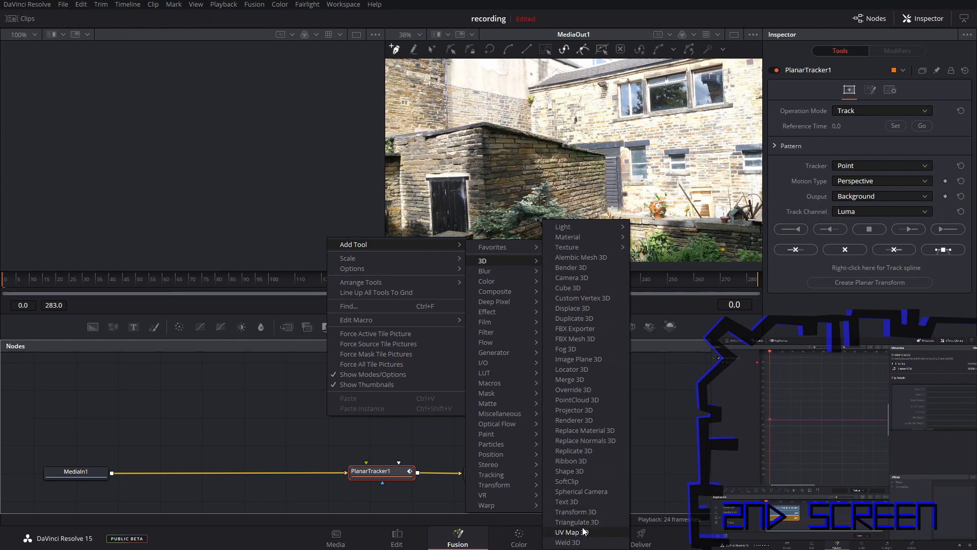
{"action": "left_click", "coordinate": [568, 501]}
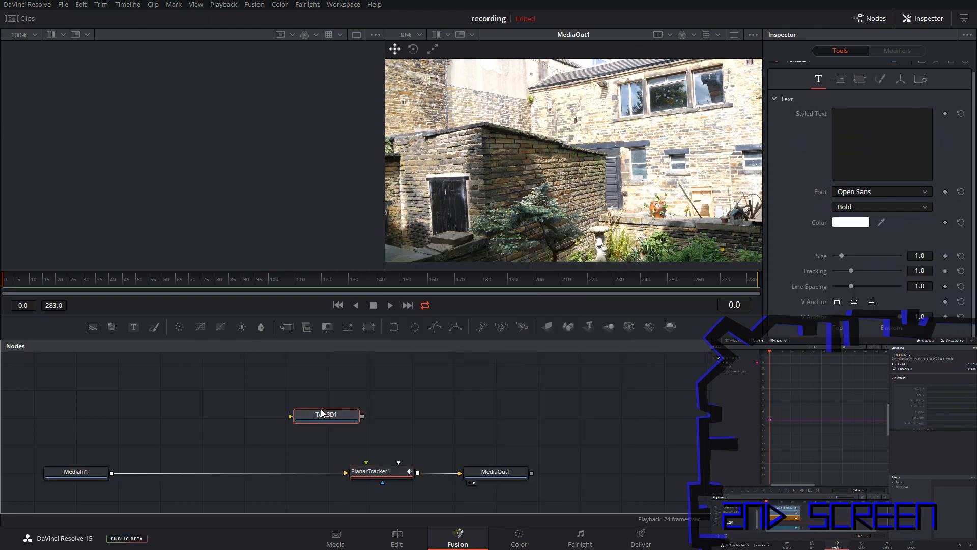
{"action": "left_click_drag", "start_coordinate": [326, 416], "coordinate": [187, 427]}
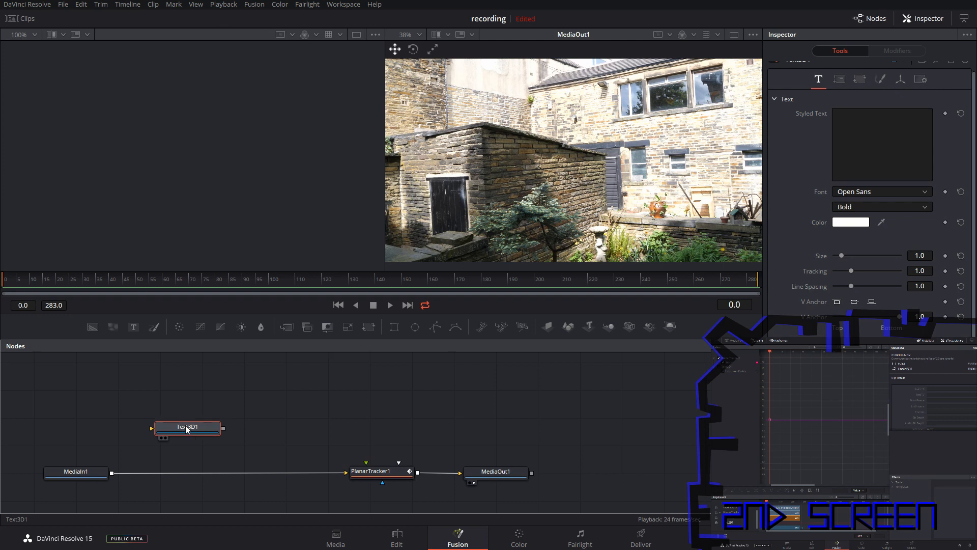
Step: Add a Renderer 3D node and place it directly beside the Text3D1 node
{"action": "right_click", "coordinate": [320, 421]}
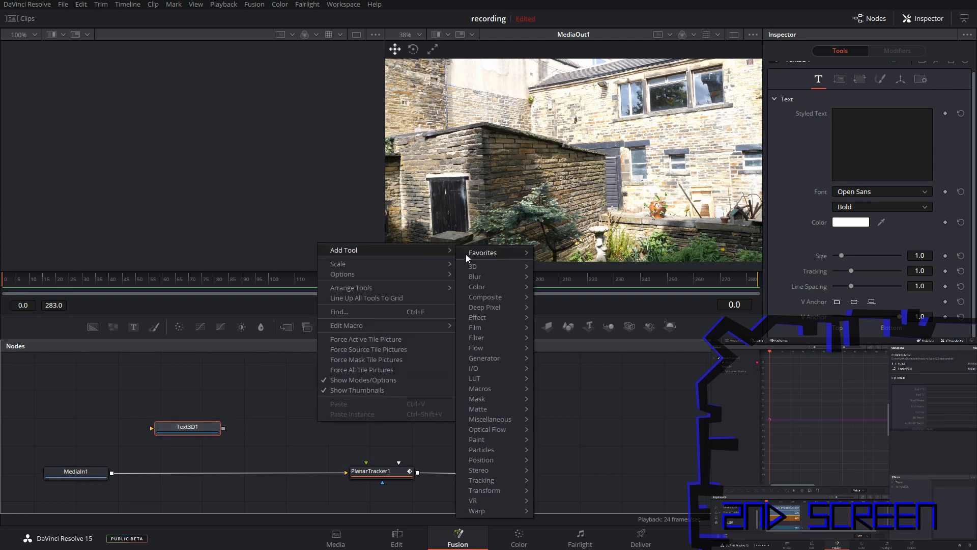
{"action": "mouse_move", "coordinate": [477, 265]}
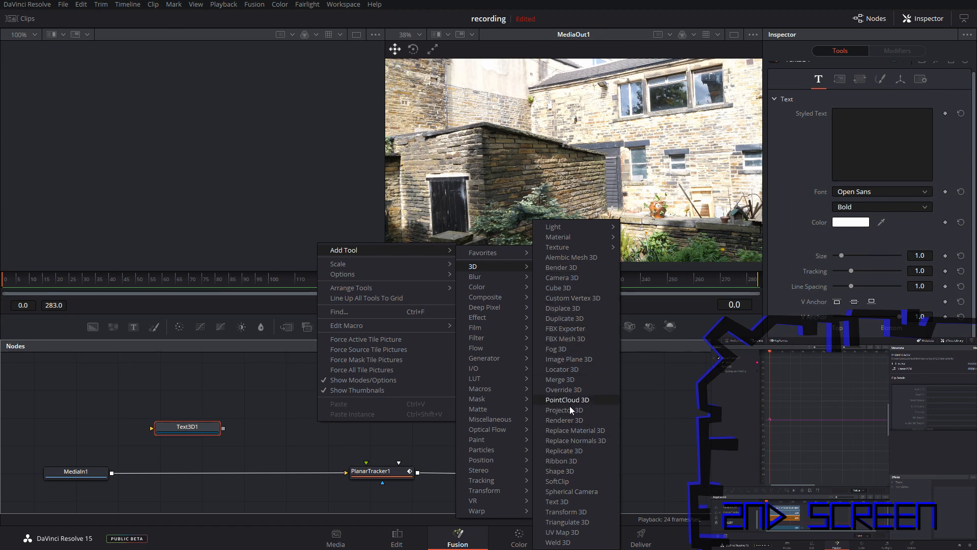
{"action": "left_click", "coordinate": [567, 422]}
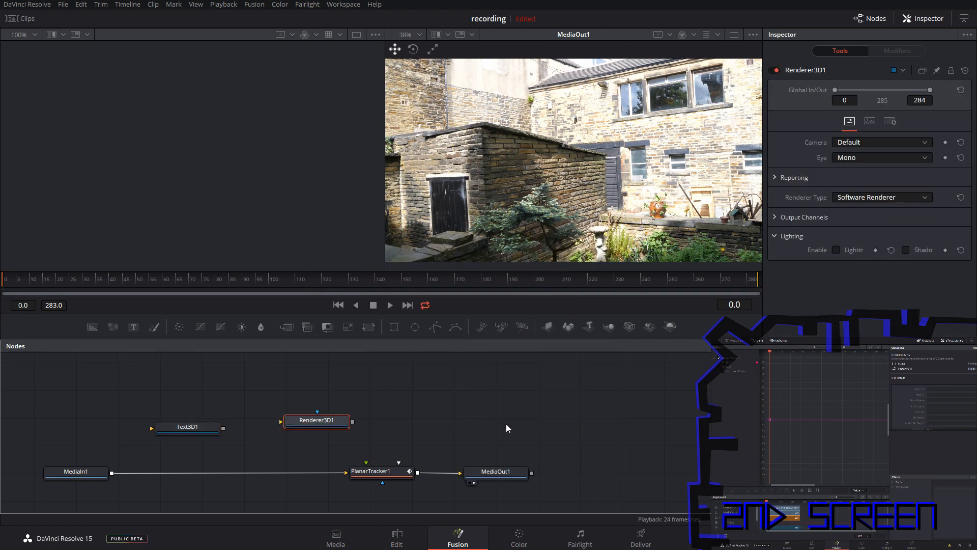
{"action": "left_click_drag", "start_coordinate": [318, 426], "coordinate": [273, 429]}
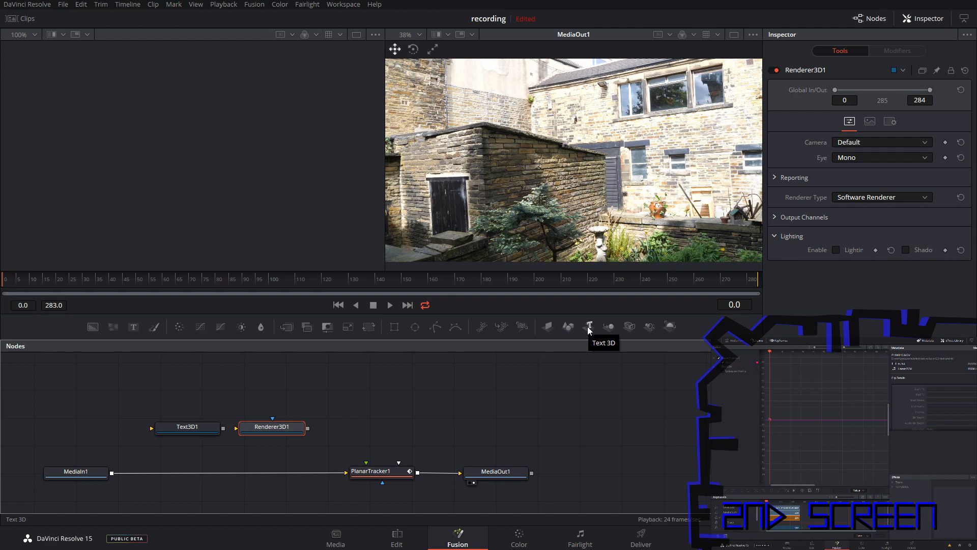
{"action": "left_click_drag", "start_coordinate": [589, 330], "coordinate": [502, 408]}
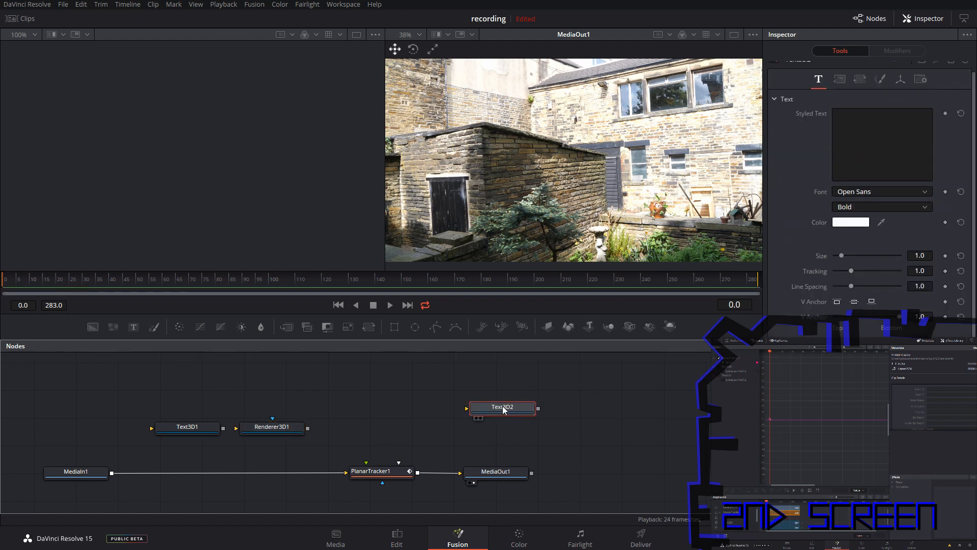
{"action": "key", "text": "Delete"}
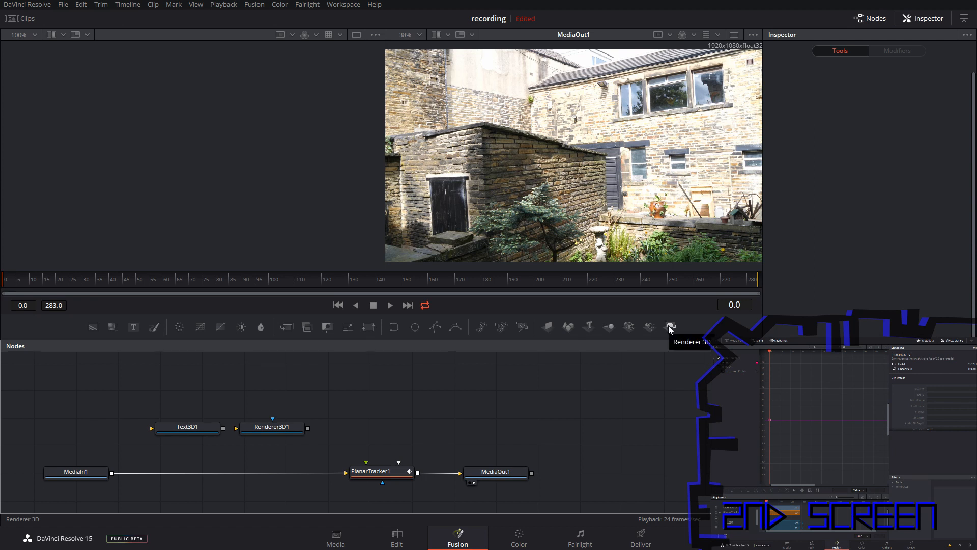
{"action": "left_click_drag", "start_coordinate": [670, 329], "coordinate": [637, 385]}
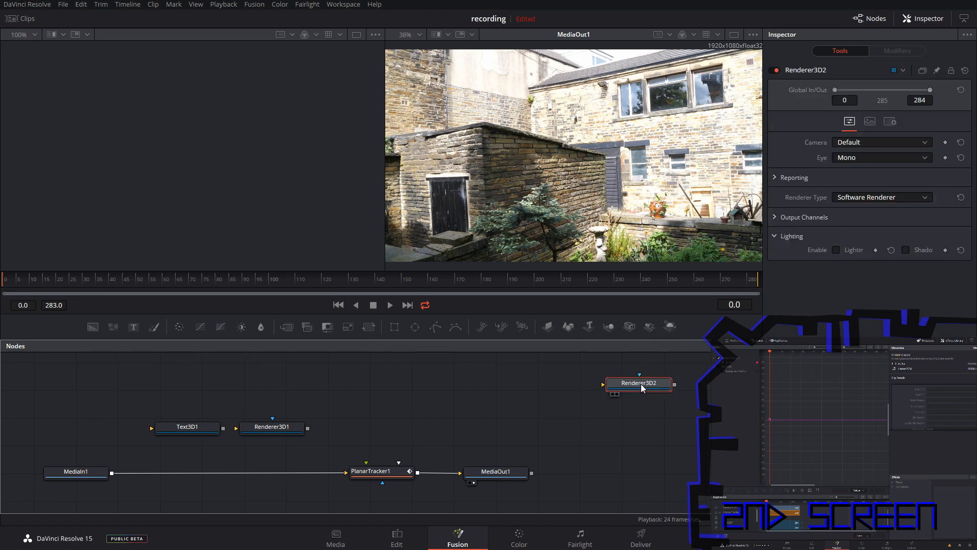
{"action": "key", "text": "Delete"}
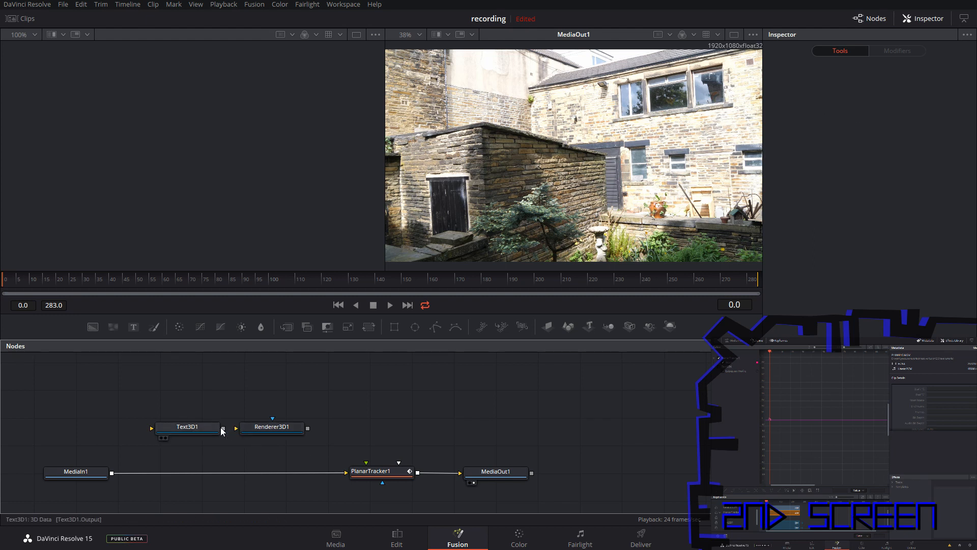
Step: Connect the Text3D1 output to the SceneInput of Renderer3D1
{"action": "left_click", "coordinate": [204, 429]}
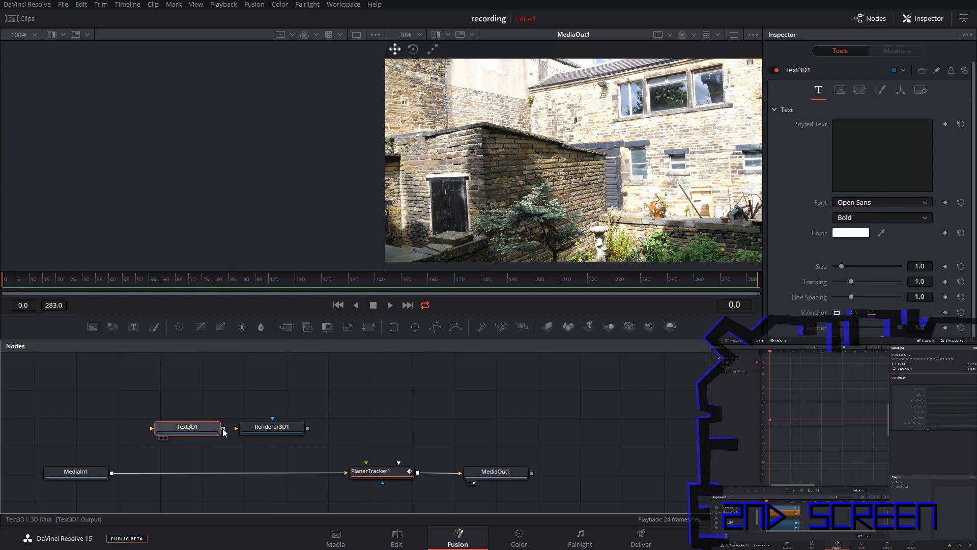
{"action": "left_click_drag", "start_coordinate": [223, 428], "coordinate": [250, 428]}
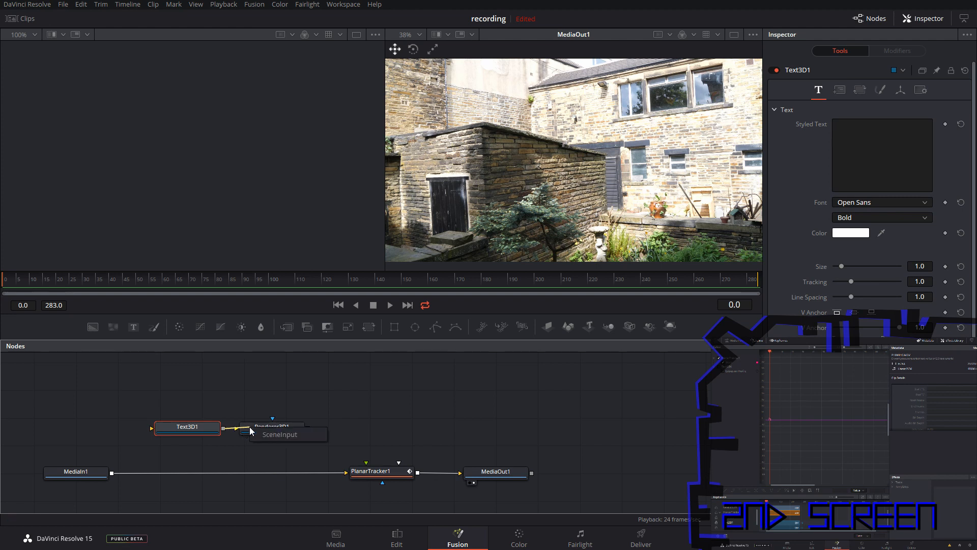
{"action": "left_click", "coordinate": [279, 435]}
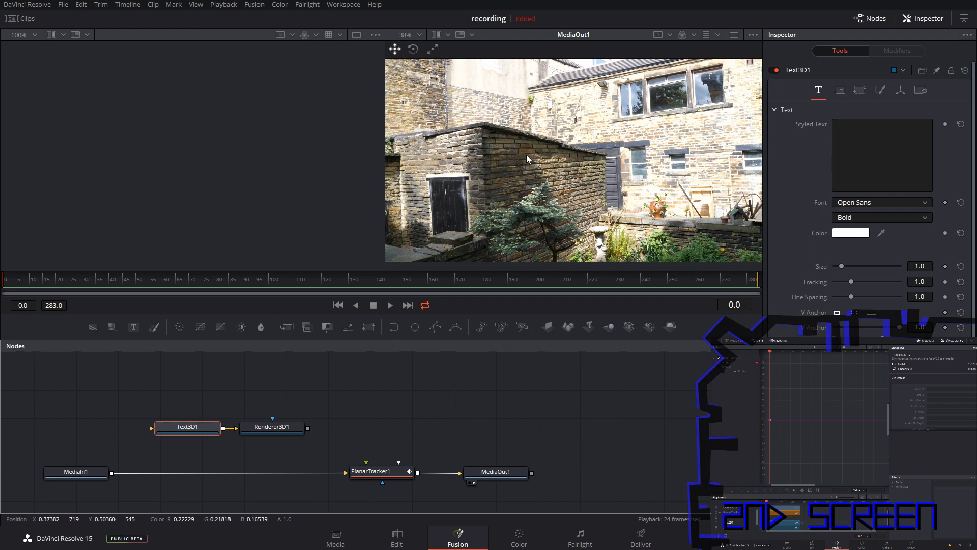
Step: Show Text3D1 in the empty viewer and set its styled text to "Wall"
{"action": "left_click_drag", "start_coordinate": [198, 432], "coordinate": [179, 209]}
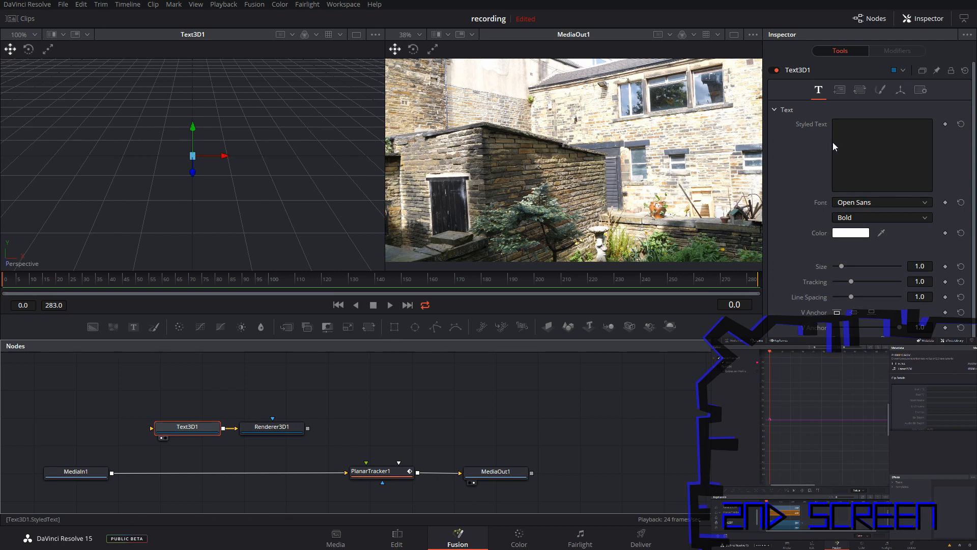
{"action": "left_click", "coordinate": [855, 149]}
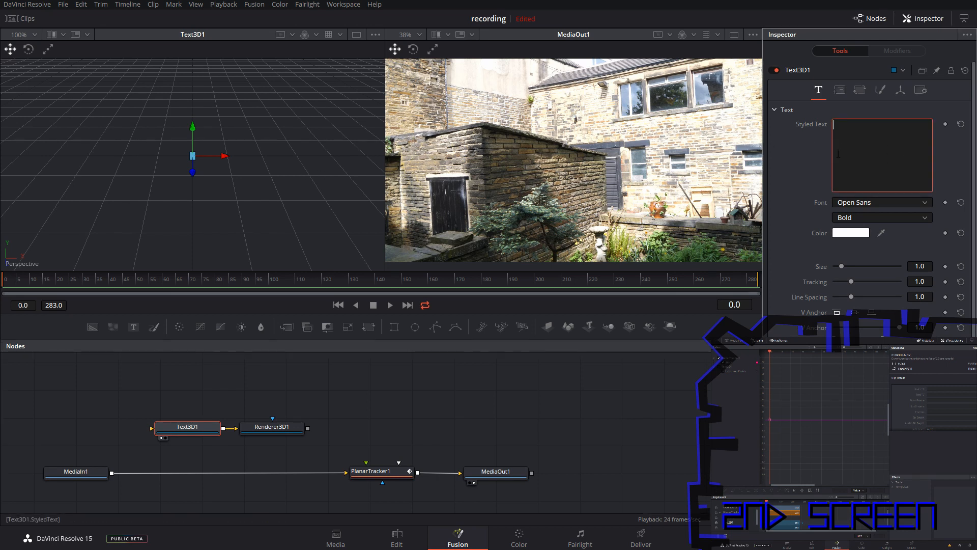
{"action": "type", "text": "wall"}
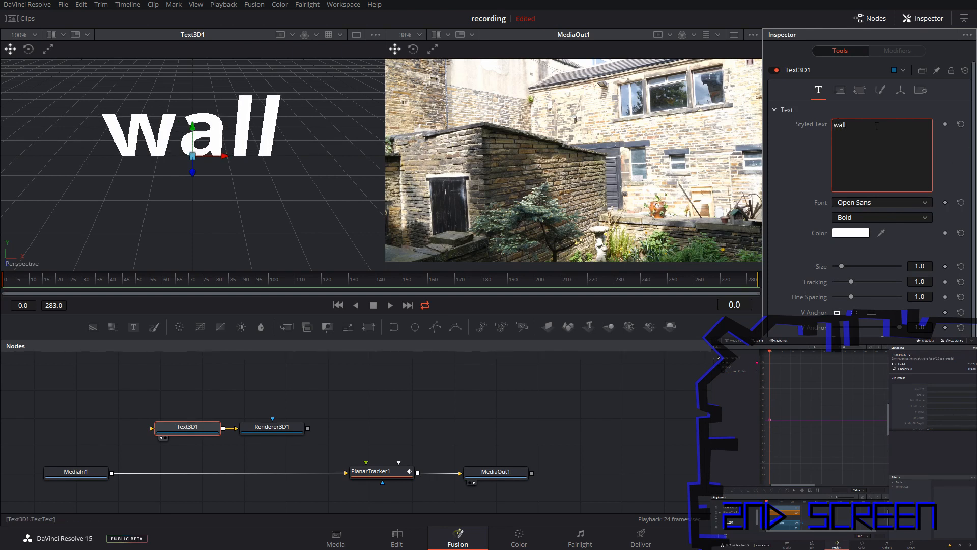
{"action": "key", "text": "BackSpace"}
{"action": "type", "text": "W"}
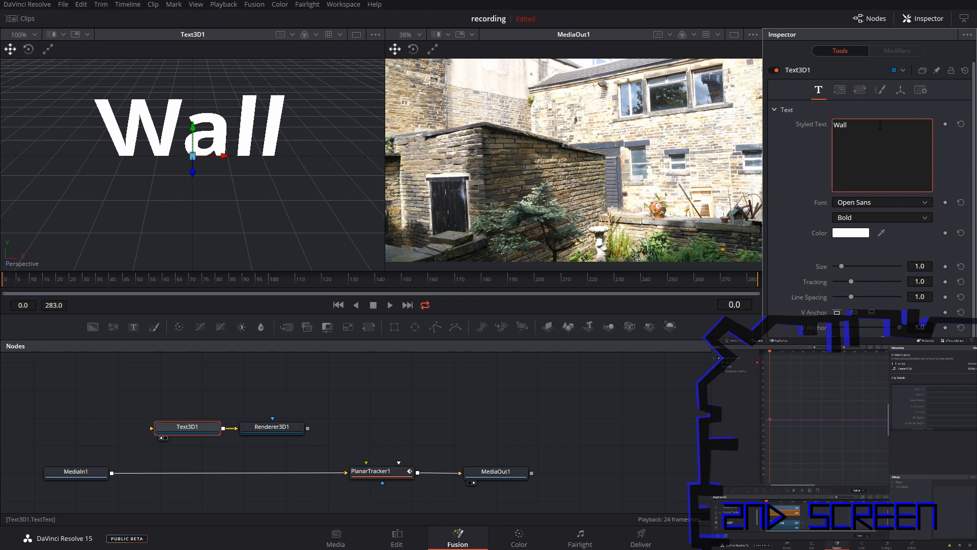
{"action": "left_click", "coordinate": [249, 400]}
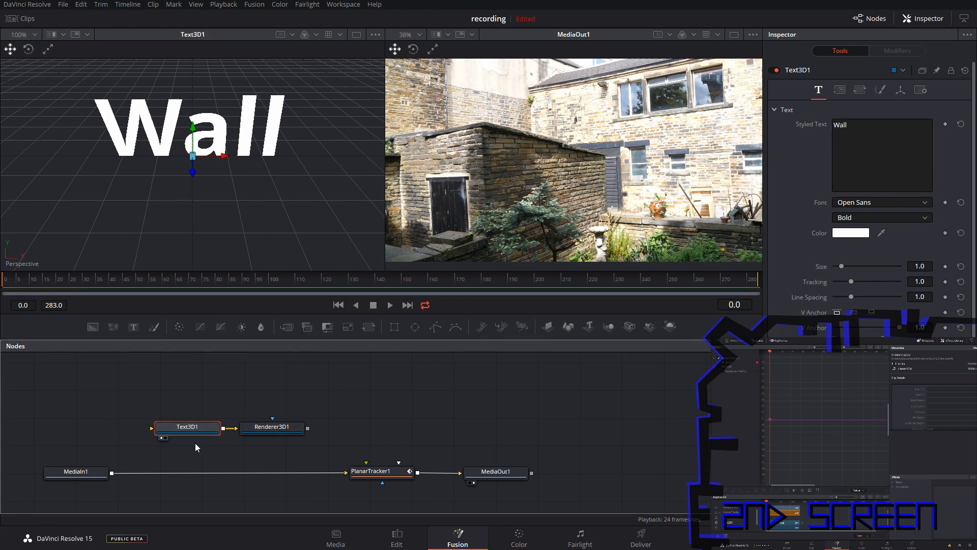
Step: Show Renderer3D1 in the viewer holding the text and PlanarTracker1 in the viewer holding MediaOut1
{"action": "key", "text": "1"}
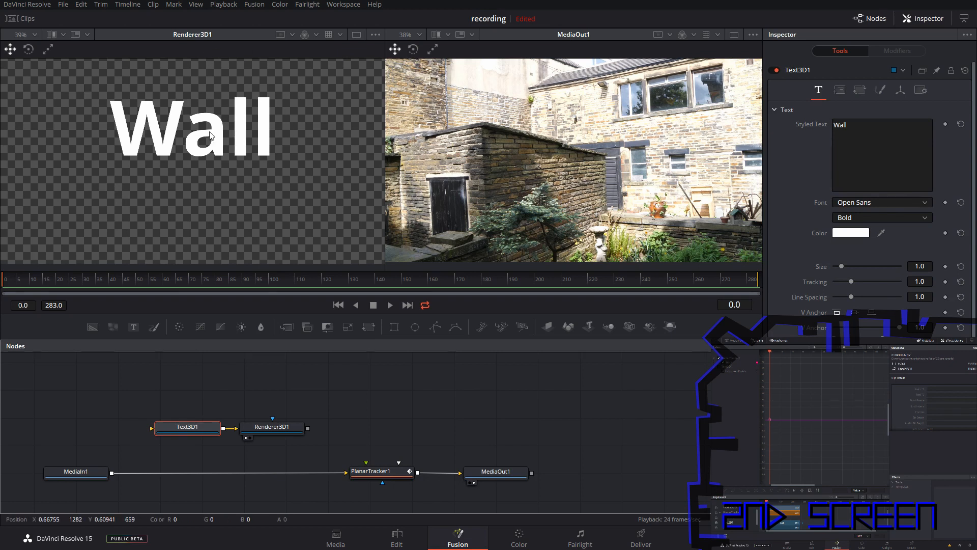
{"action": "left_click", "coordinate": [365, 410]}
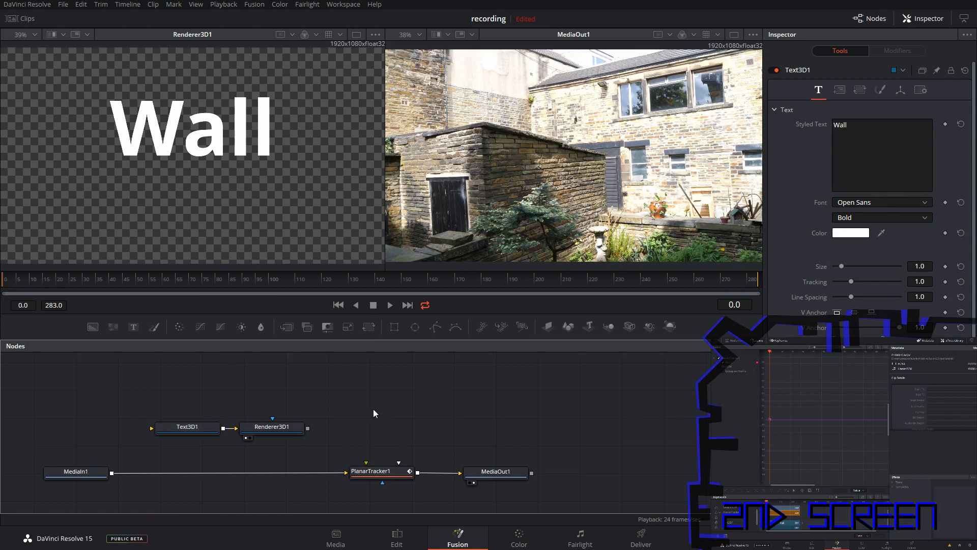
{"action": "left_click", "coordinate": [383, 472]}
{"action": "left_click_drag", "start_coordinate": [384, 476], "coordinate": [479, 203]}
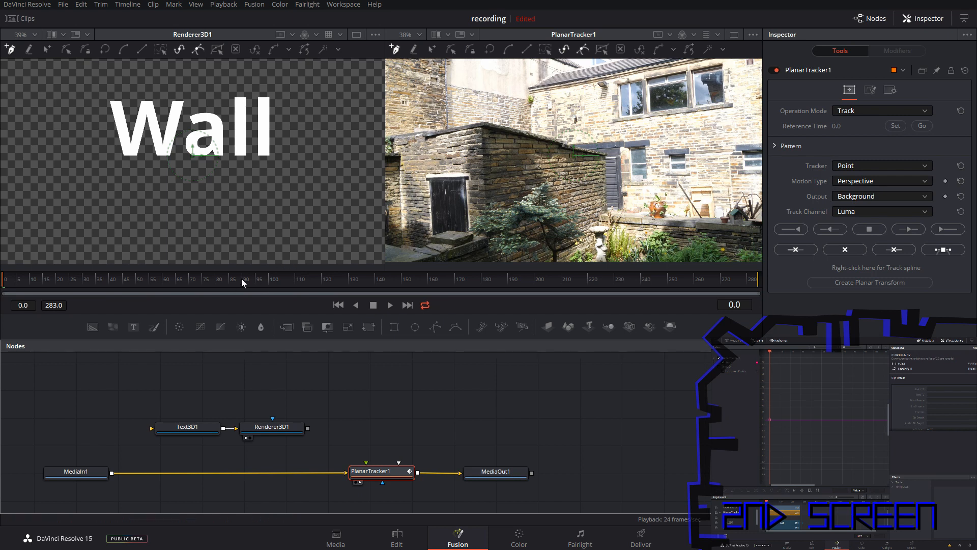
Step: Draw a closed four-point tracking pattern over the stone wall between the upper and lower windows of the house
{"action": "left_click", "coordinate": [614, 122]}
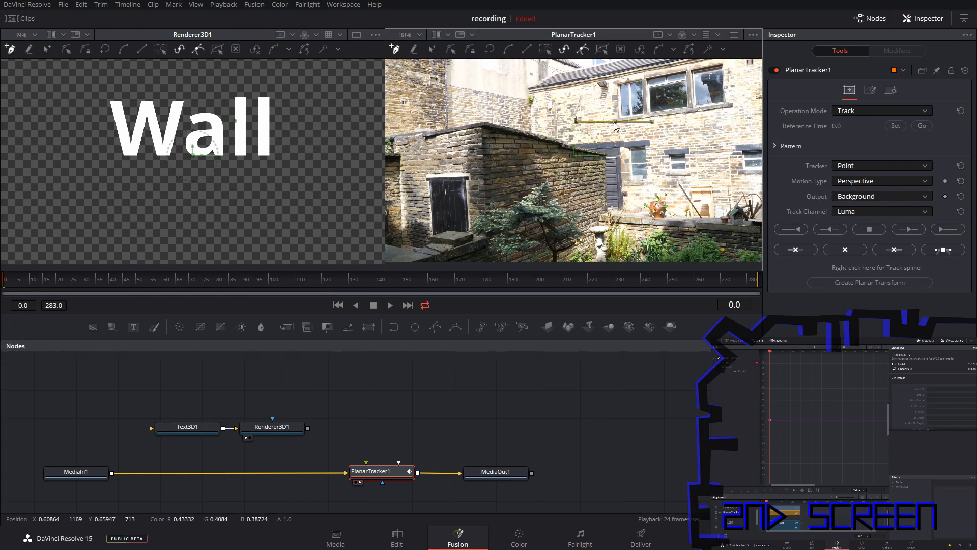
{"action": "left_click", "coordinate": [747, 138]}
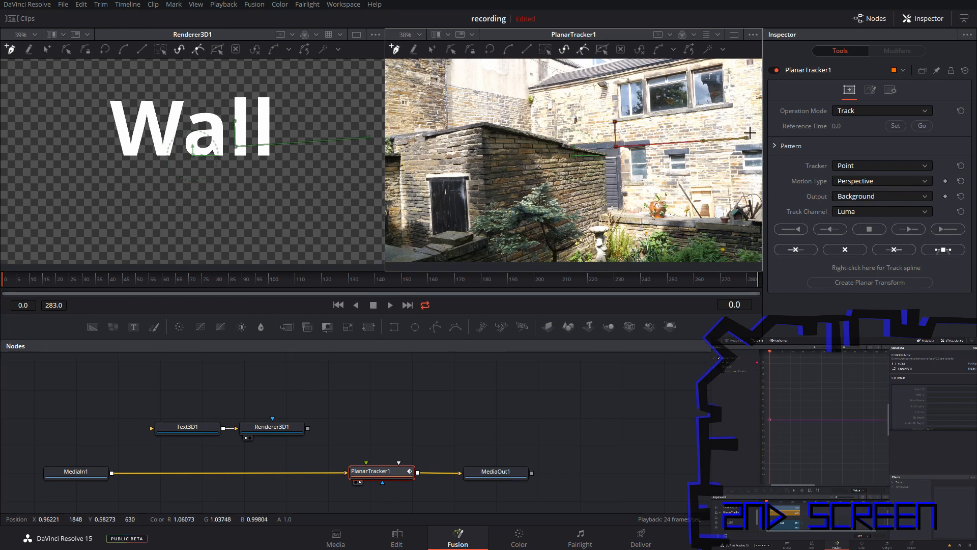
{"action": "left_click", "coordinate": [737, 103]}
{"action": "left_click", "coordinate": [616, 122]}
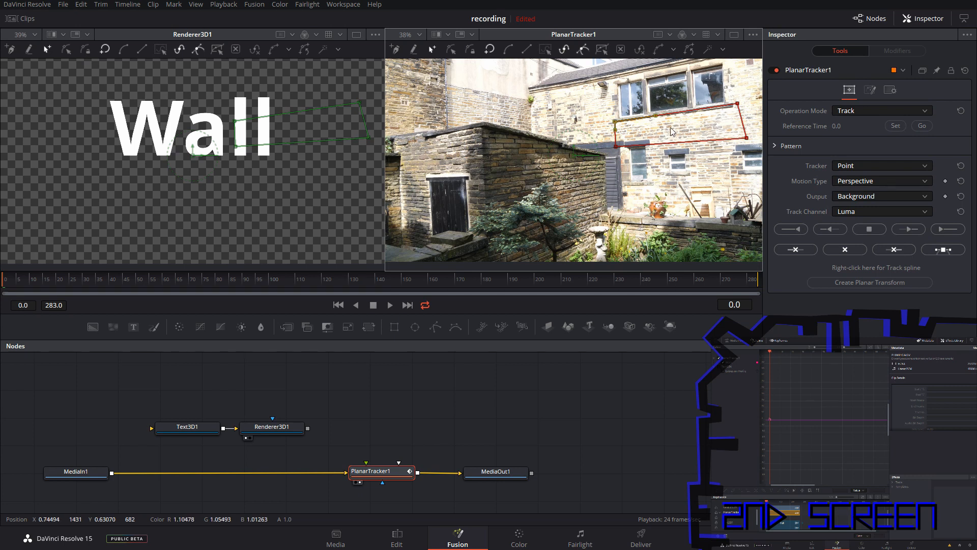
Step: Track the wall pattern forward from reference frame 0 to the end of the clip and play back the tracked points
{"action": "left_click", "coordinate": [893, 127]}
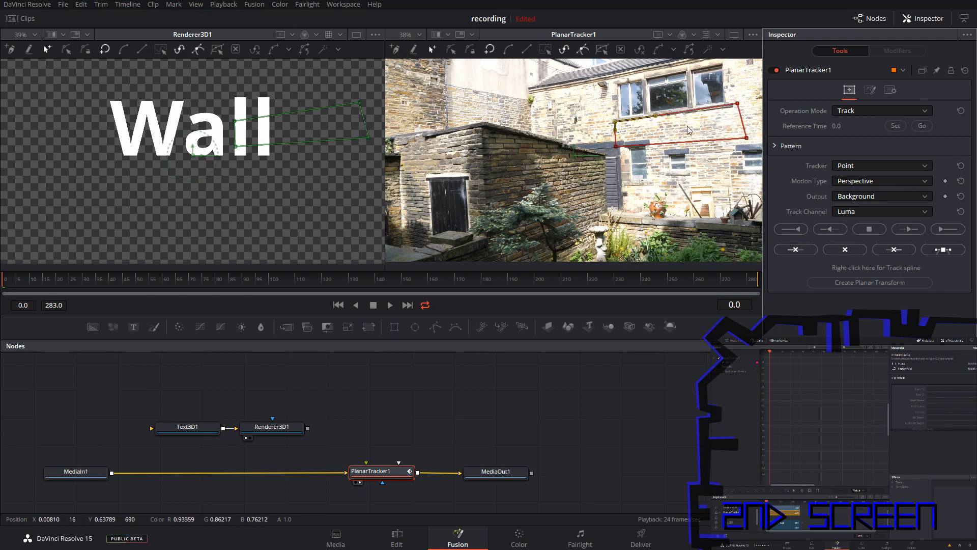
{"action": "left_click", "coordinate": [947, 229]}
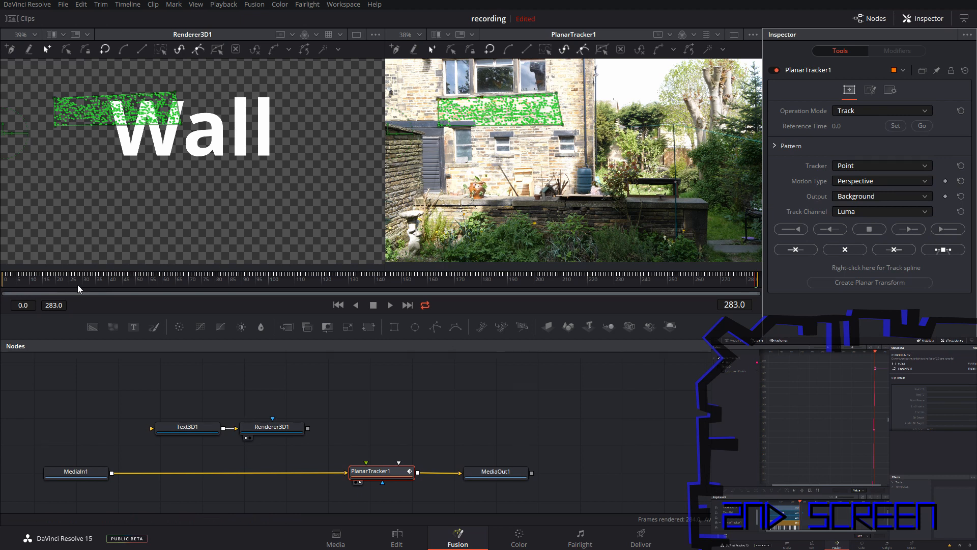
{"action": "left_click", "coordinate": [338, 305]}
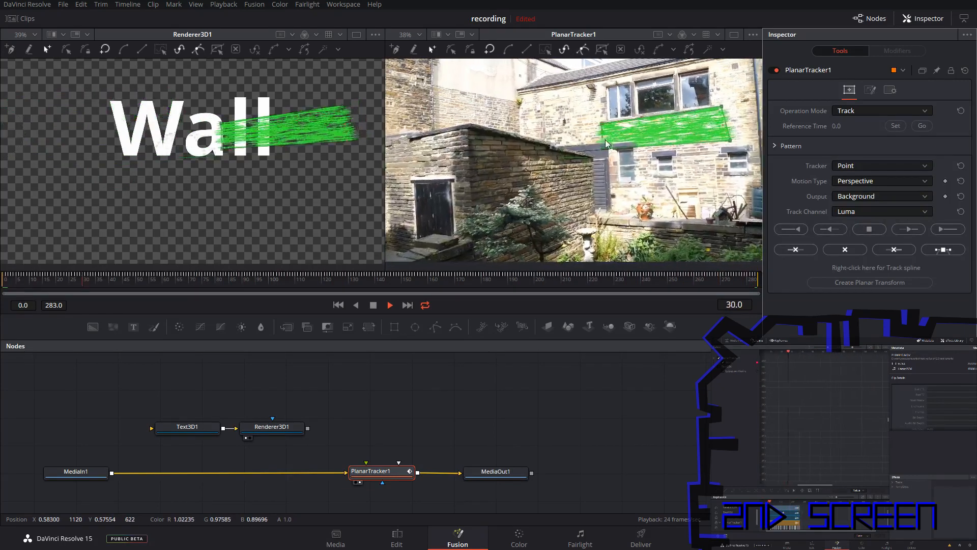
{"action": "key", "text": "space"}
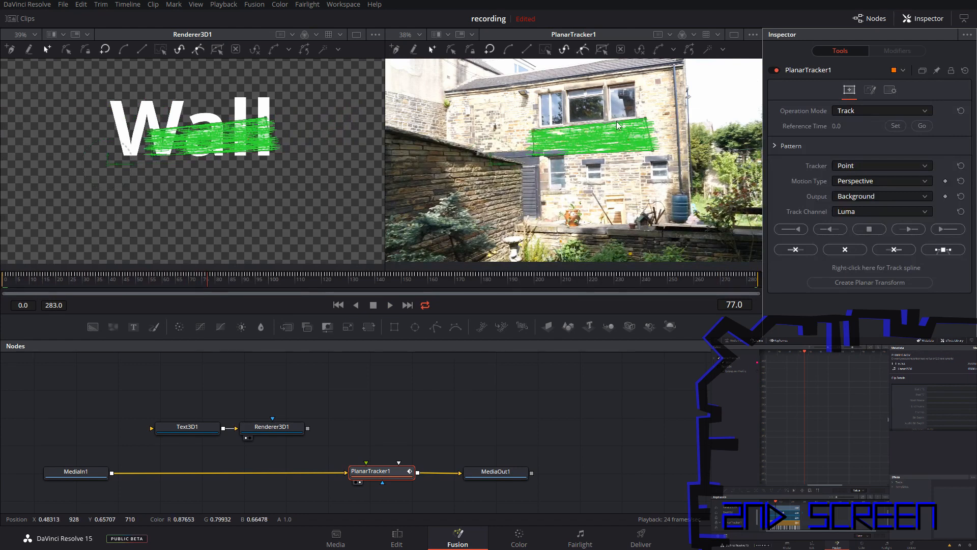
Step: Switch PlanarTracker1 to Corner Pin mode and place its four corners around the stone band between the upper and lower windows
{"action": "left_click", "coordinate": [864, 113]}
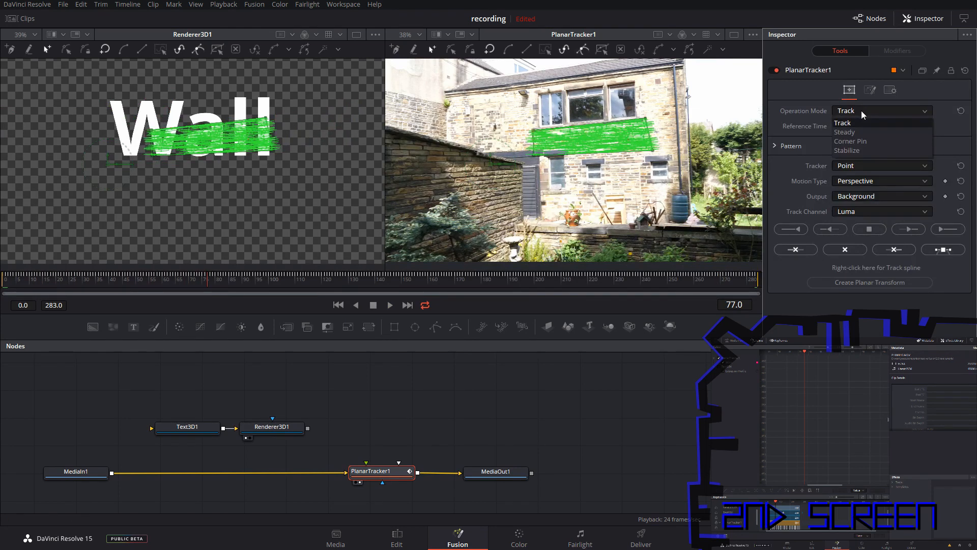
{"action": "left_click", "coordinate": [854, 142]}
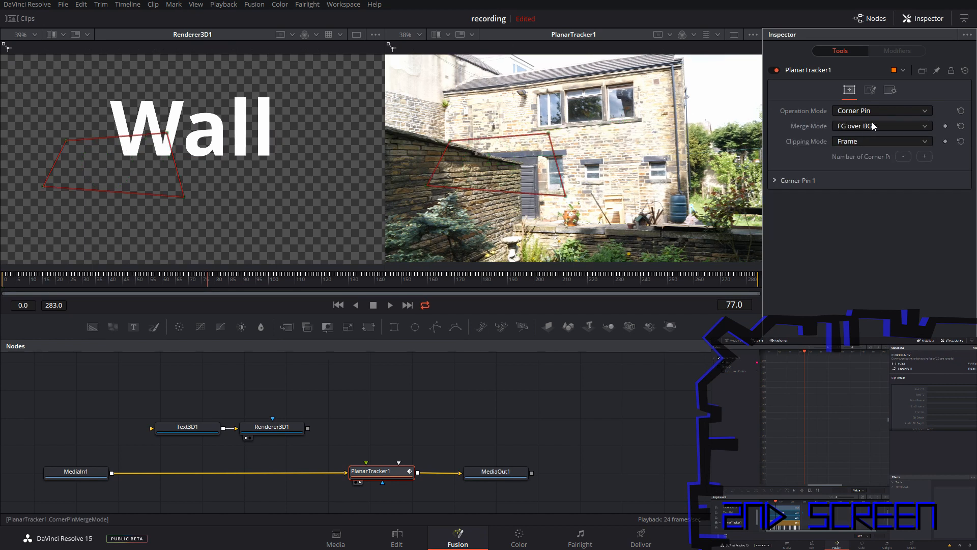
{"action": "left_click_drag", "start_coordinate": [549, 137], "coordinate": [644, 125]}
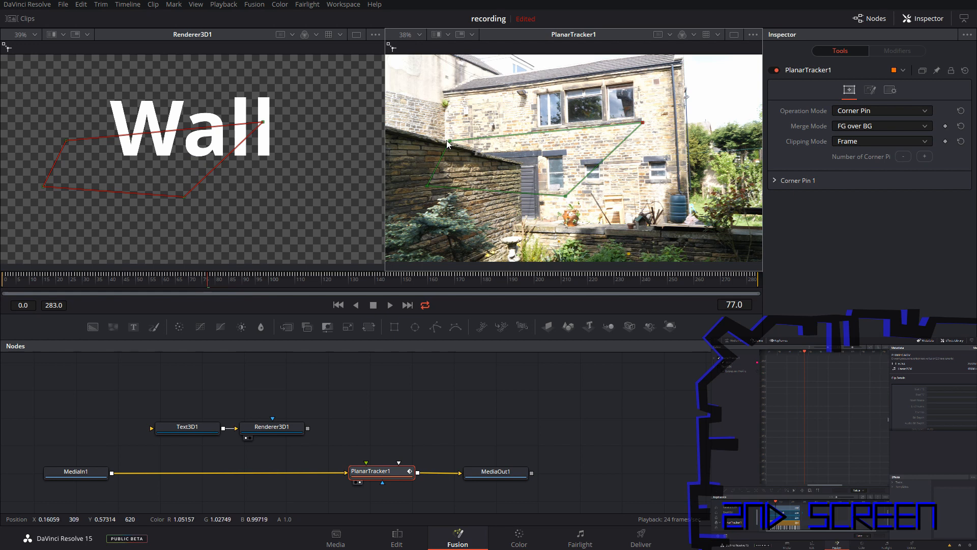
{"action": "left_click_drag", "start_coordinate": [447, 139], "coordinate": [530, 133]}
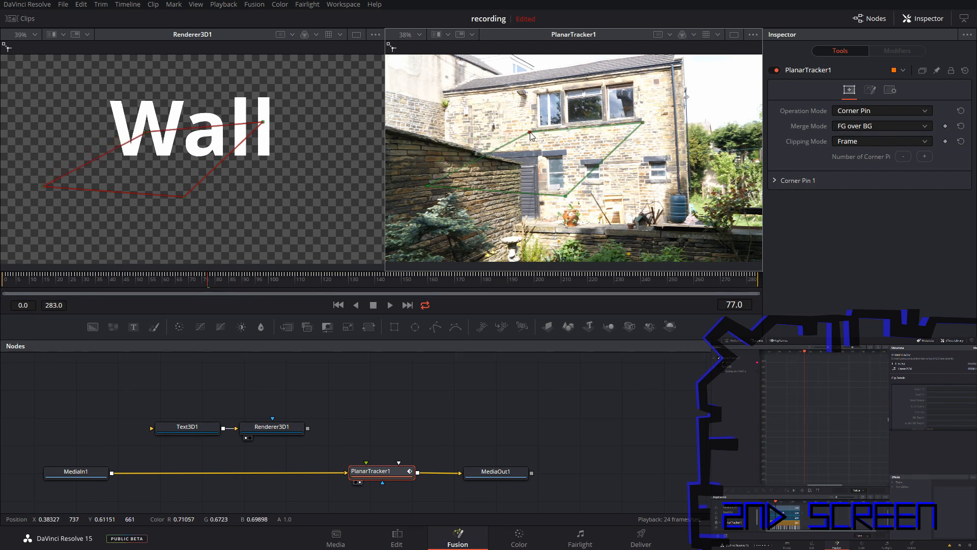
{"action": "left_click_drag", "start_coordinate": [426, 186], "coordinate": [506, 162]}
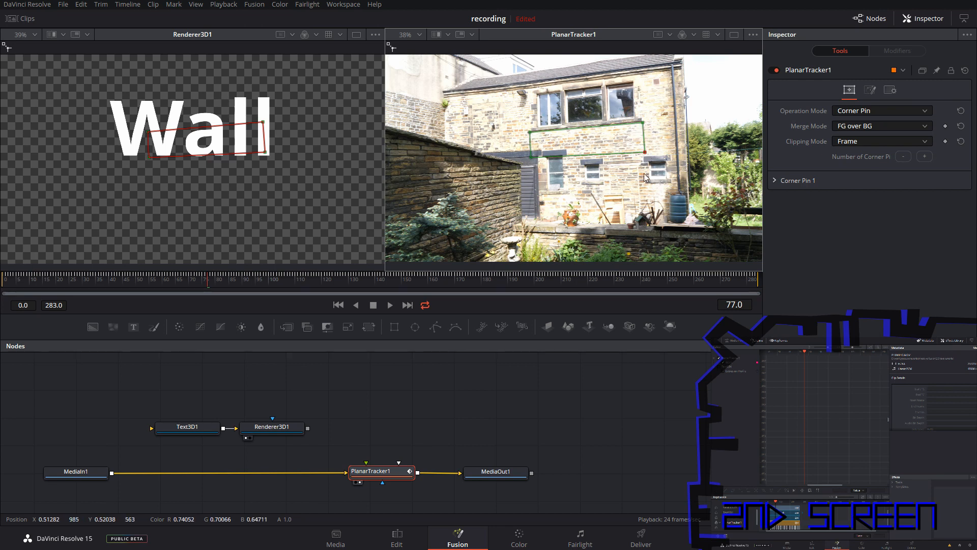
{"action": "left_click_drag", "start_coordinate": [644, 152], "coordinate": [643, 150]}
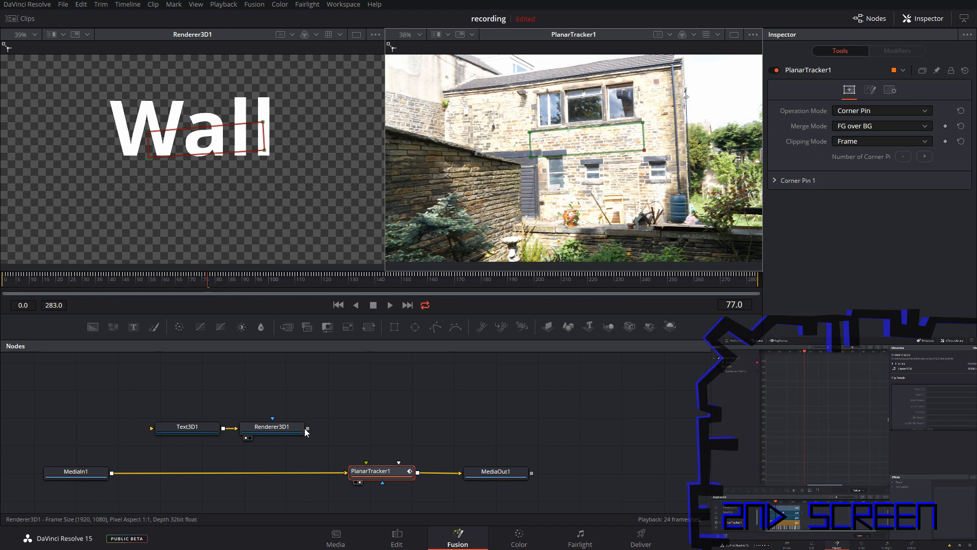
Step: Connect the Renderer3D1 output to the Corner Pin 1 input of PlanarTracker1
{"action": "left_click_drag", "start_coordinate": [308, 429], "coordinate": [382, 475]}
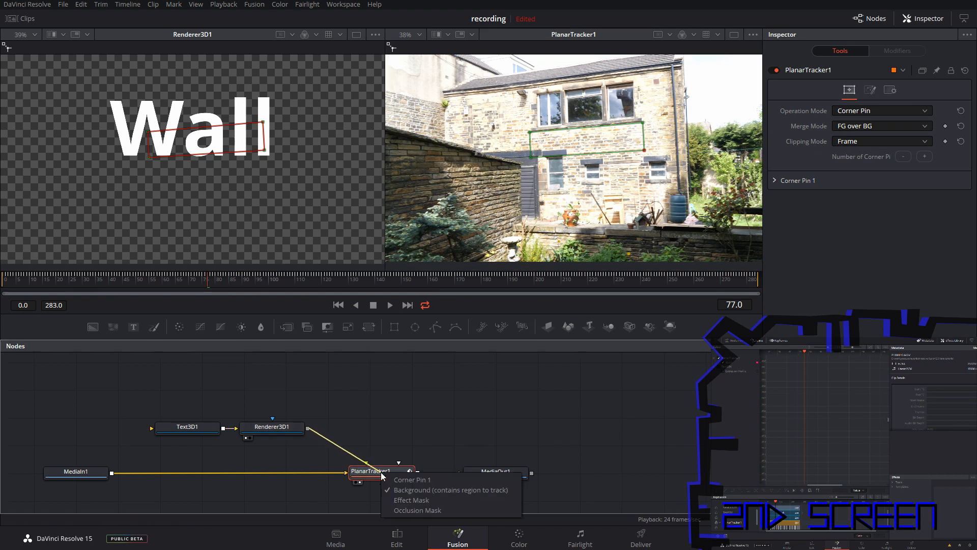
{"action": "left_click", "coordinate": [411, 479]}
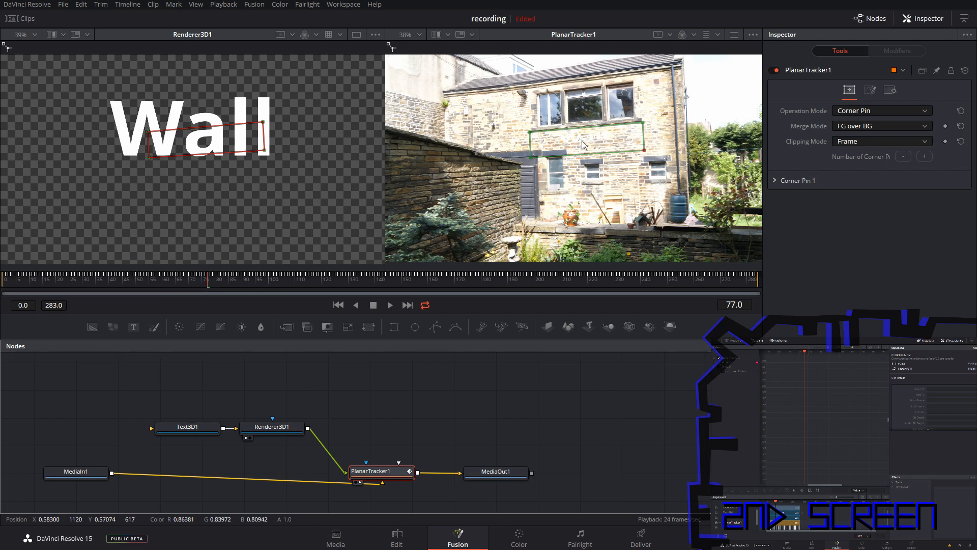
Step: Show Text3D1 in the viewer holding Renderer3D1 and set the text color to brownish orange #aa5500
{"action": "left_click", "coordinate": [186, 430]}
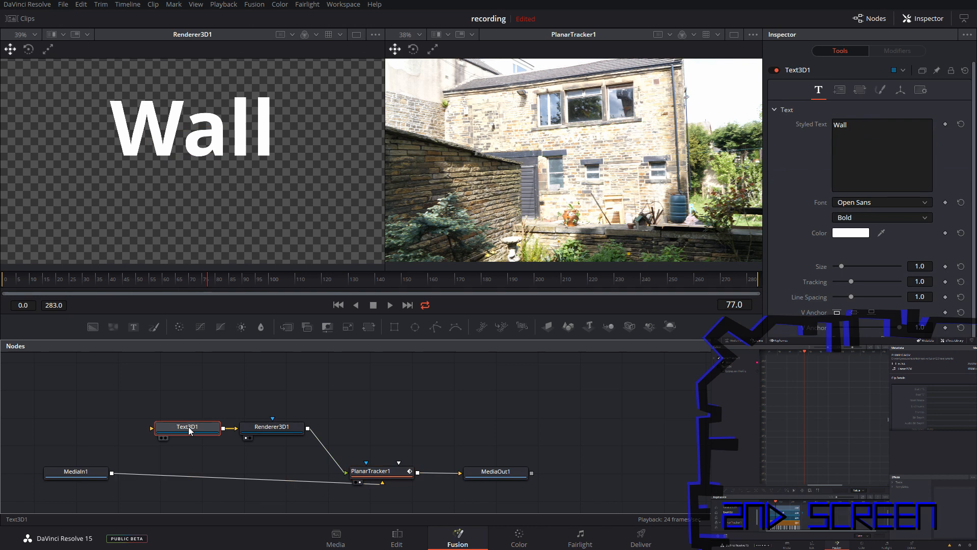
{"action": "left_click_drag", "start_coordinate": [184, 429], "coordinate": [175, 179]}
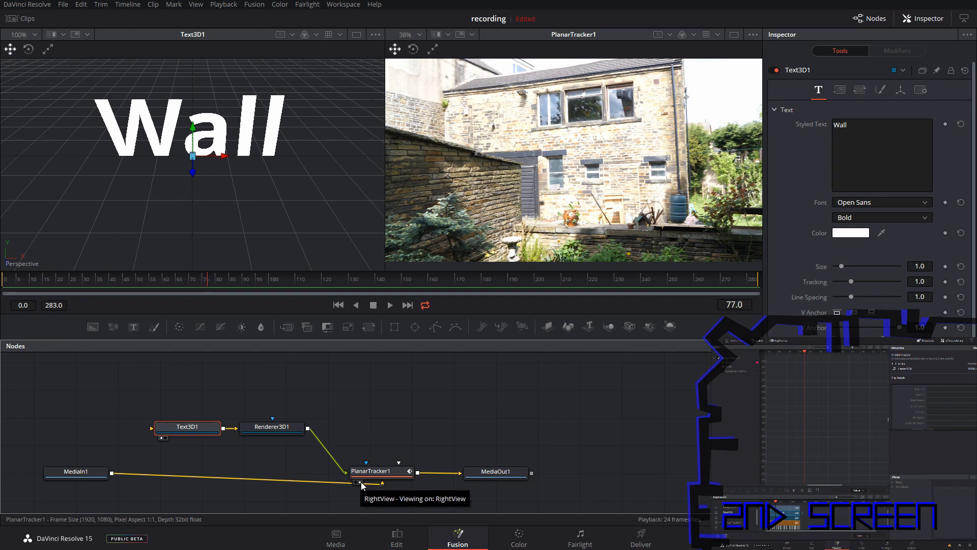
{"action": "left_click", "coordinate": [844, 235]}
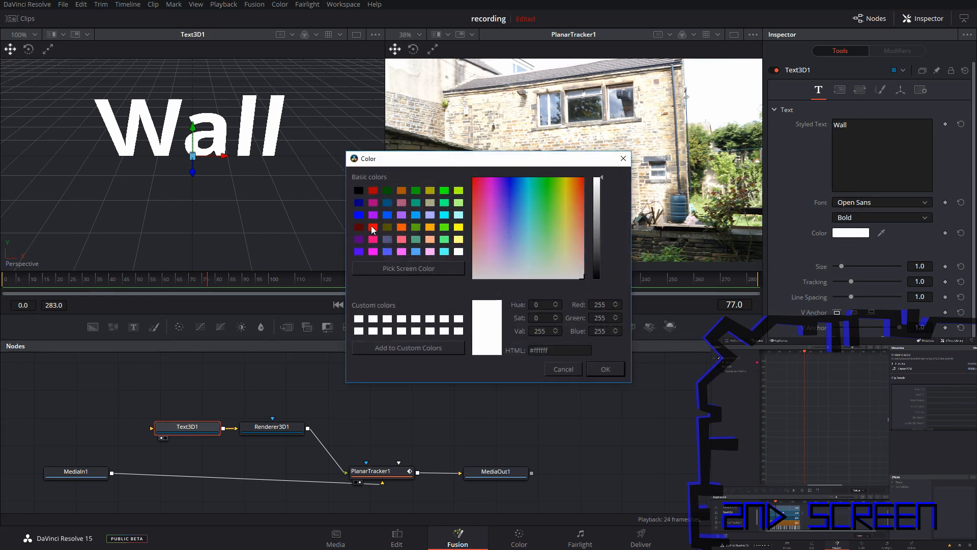
{"action": "left_click", "coordinate": [372, 227]}
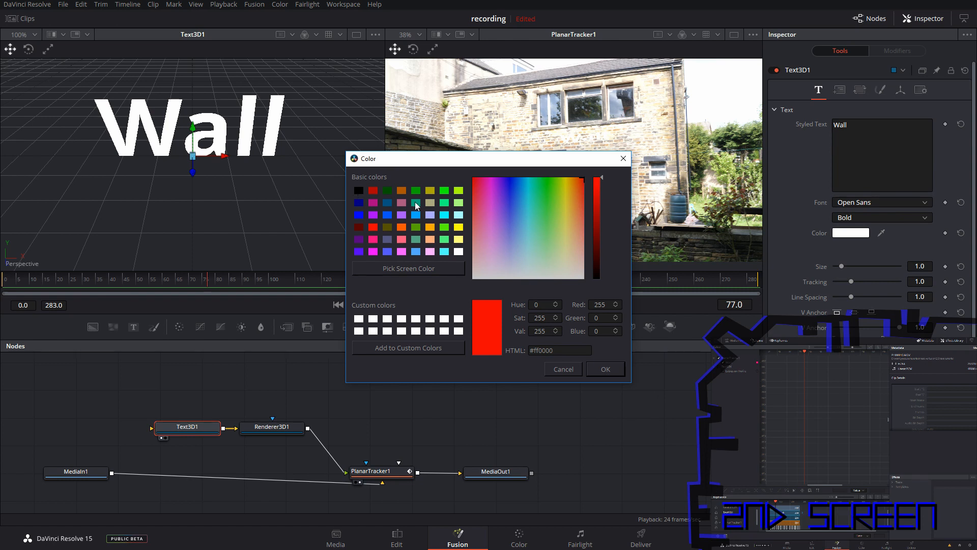
{"action": "left_click", "coordinate": [359, 203]}
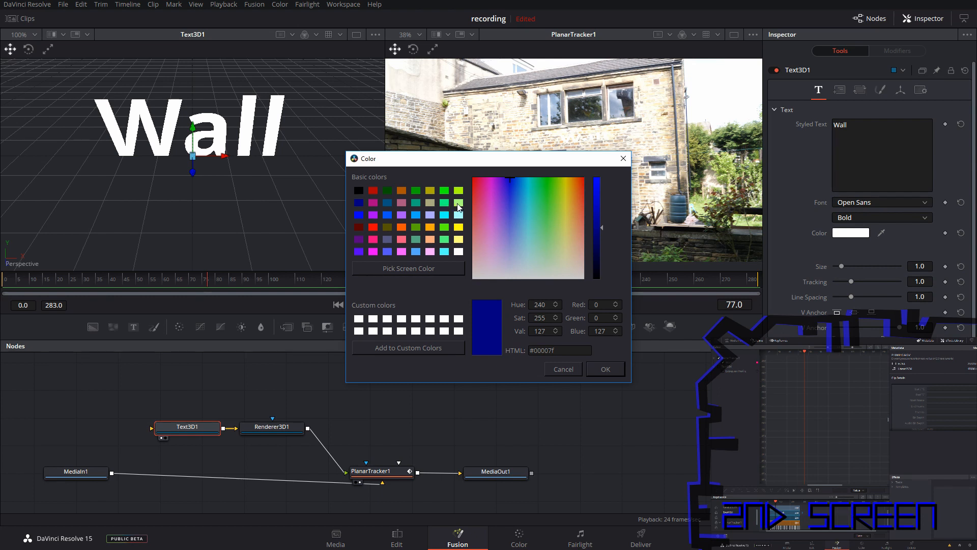
{"action": "left_click", "coordinate": [401, 229]}
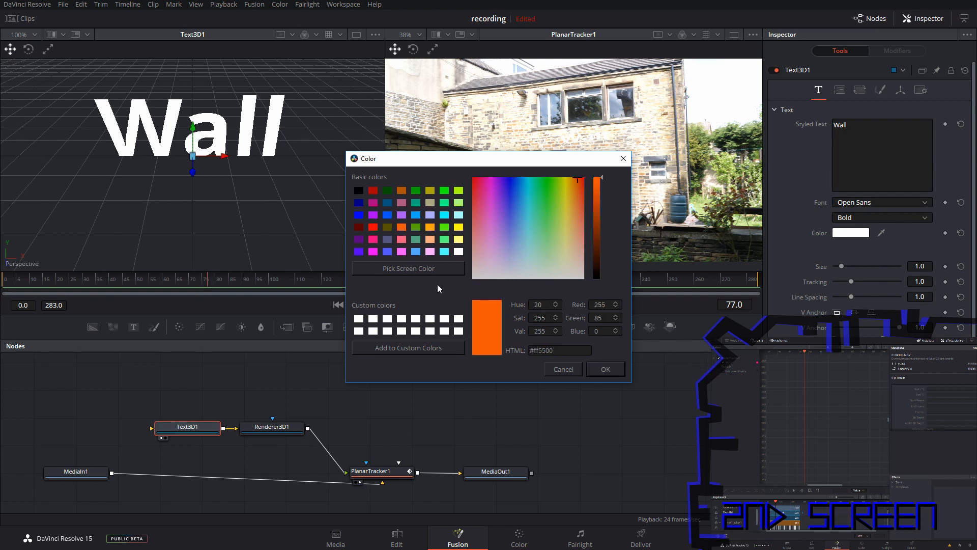
{"action": "left_click", "coordinate": [401, 192]}
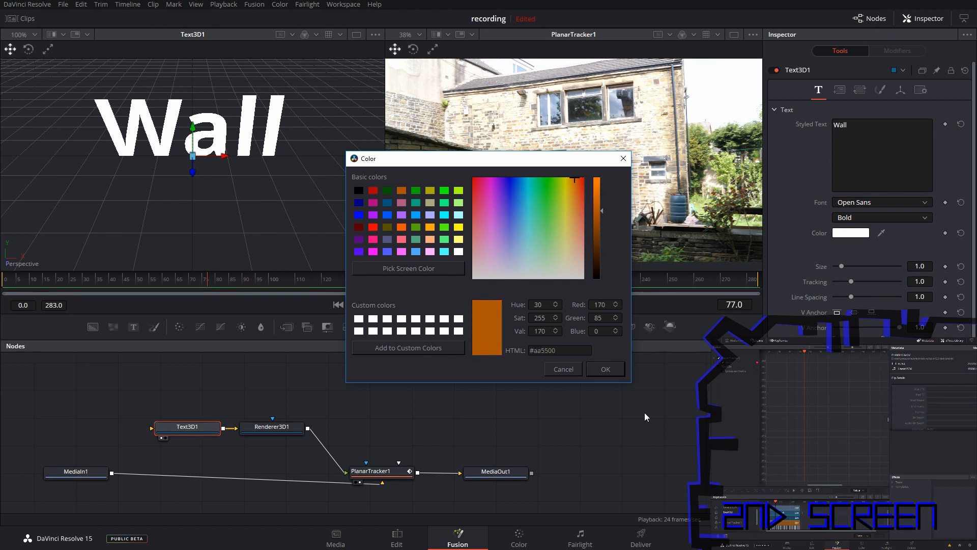
{"action": "left_click", "coordinate": [607, 370]}
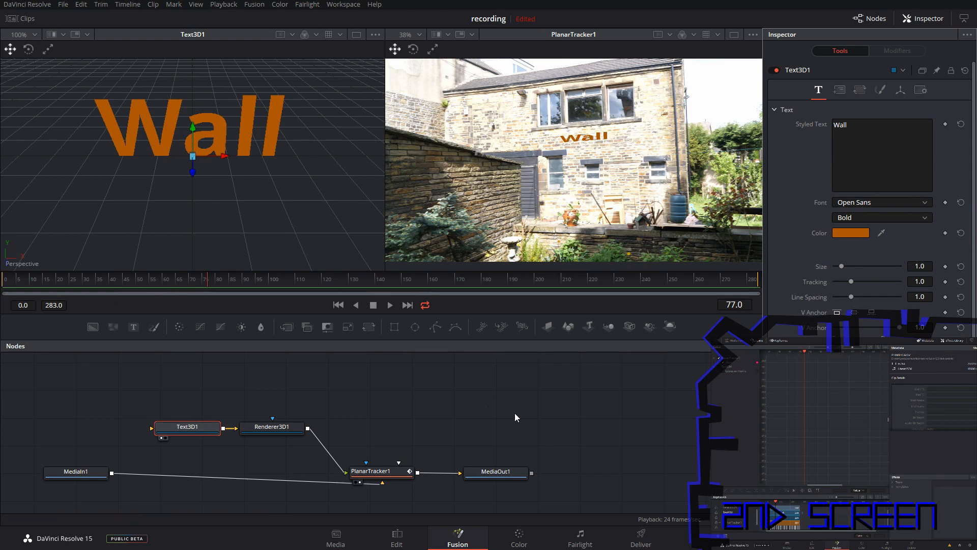
Step: Play back the composition to check how the text follows the wall
{"action": "left_click", "coordinate": [338, 305]}
{"action": "left_click", "coordinate": [390, 305]}
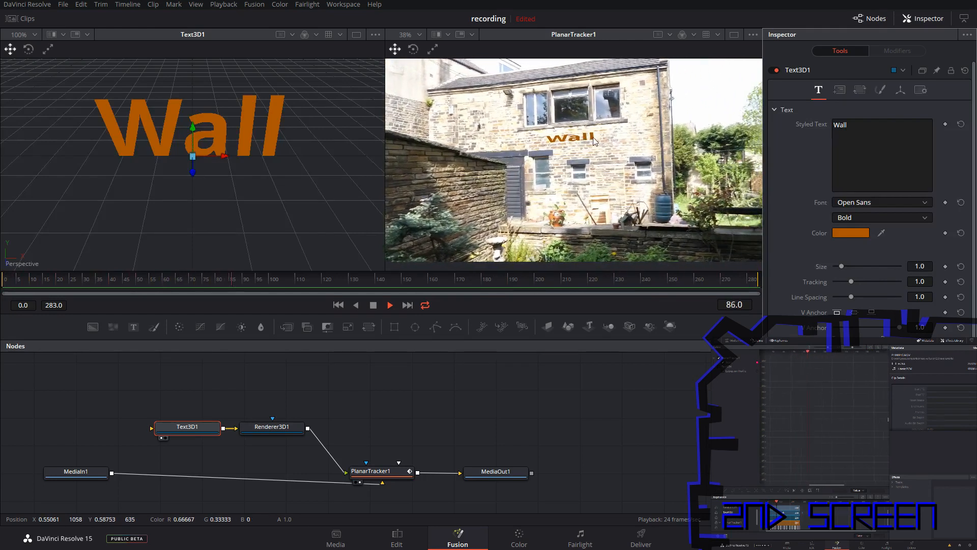
{"action": "key", "text": "space"}
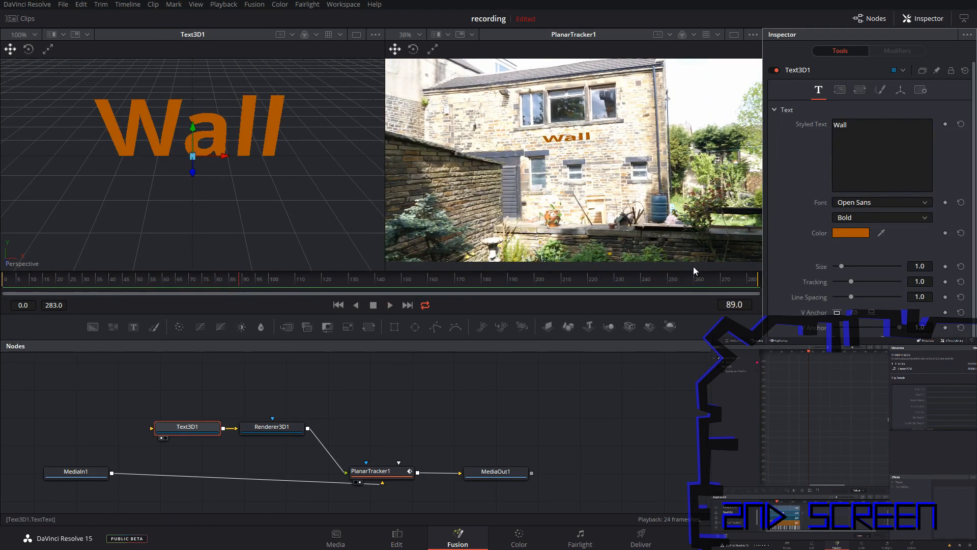
Step: Move the PlanarTracker1 and MediaOut1 nodes slightly above the level of MediaIn1 in the node graph
{"action": "left_click_drag", "start_coordinate": [394, 472], "coordinate": [394, 458]}
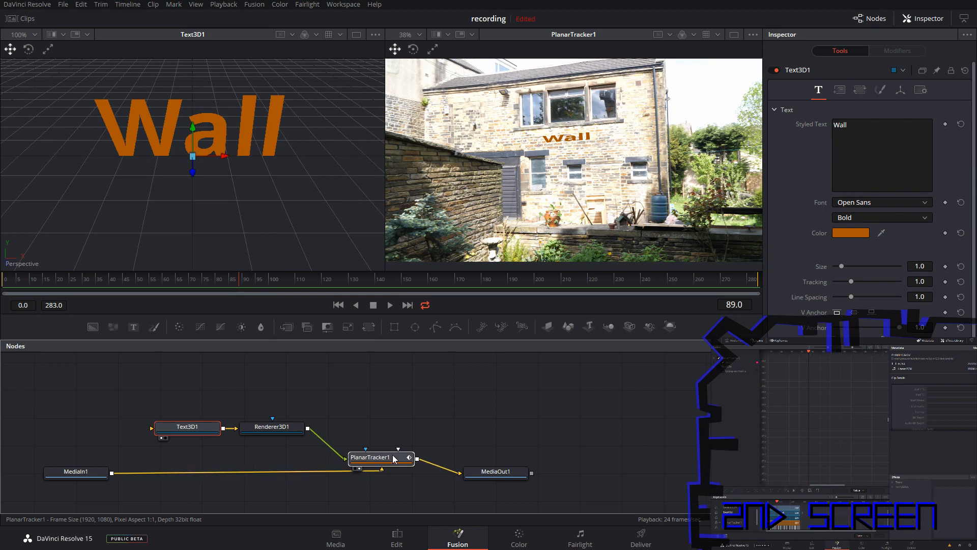
{"action": "left_click_drag", "start_coordinate": [517, 474], "coordinate": [516, 458]}
{"action": "left_click", "coordinate": [517, 458]}
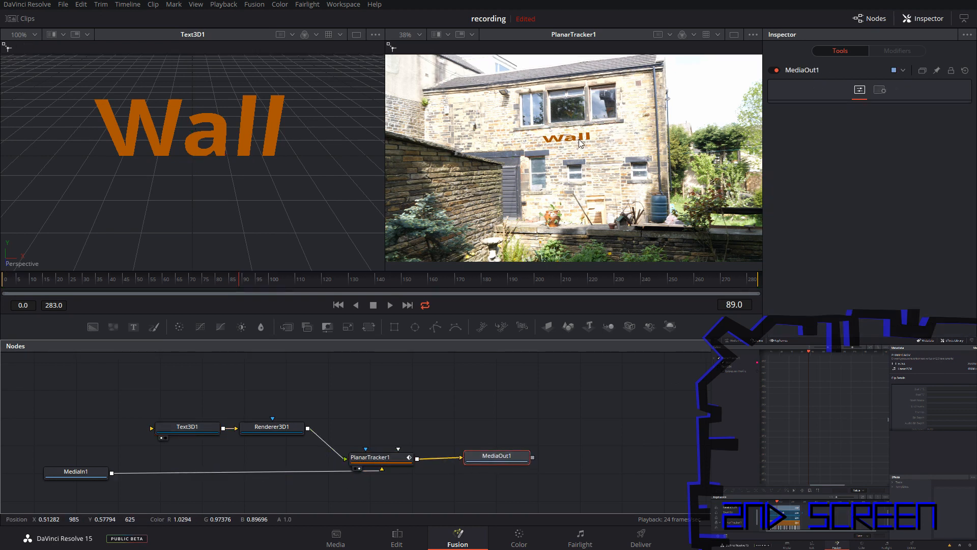
Step: Shift the Text3D1 text along X to an offset of about 0.011 and scale it up to about 1.157
{"action": "left_click", "coordinate": [383, 459]}
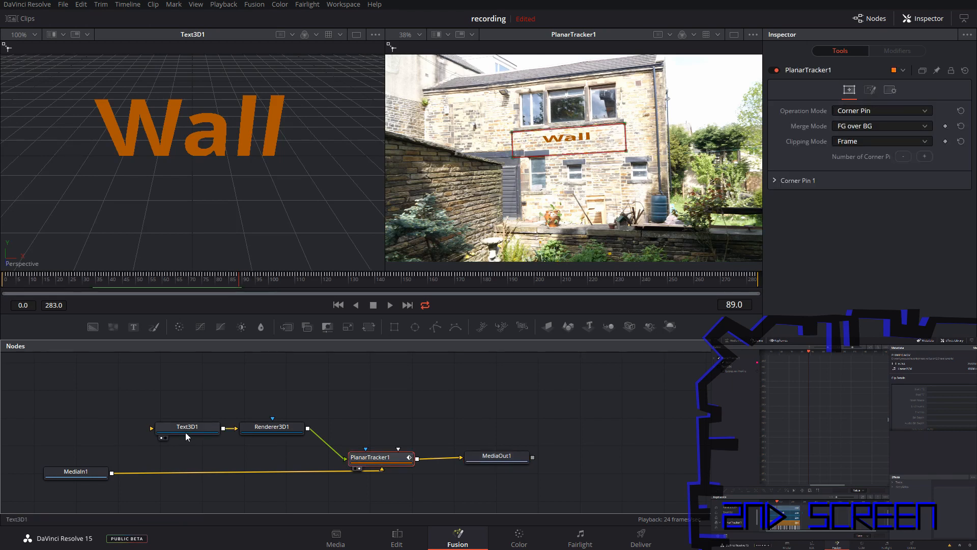
{"action": "left_click", "coordinate": [186, 429]}
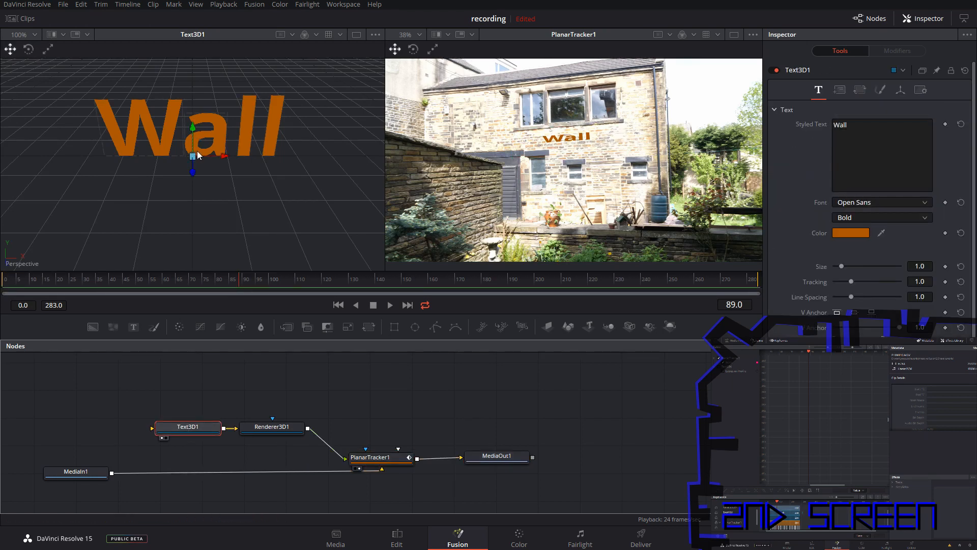
{"action": "mouse_move", "coordinate": [224, 157]}
{"action": "left_mouse_down"}
{"action": "mouse_move", "coordinate": [179, 154]}
{"action": "mouse_move", "coordinate": [222, 158]}
{"action": "left_mouse_up"}
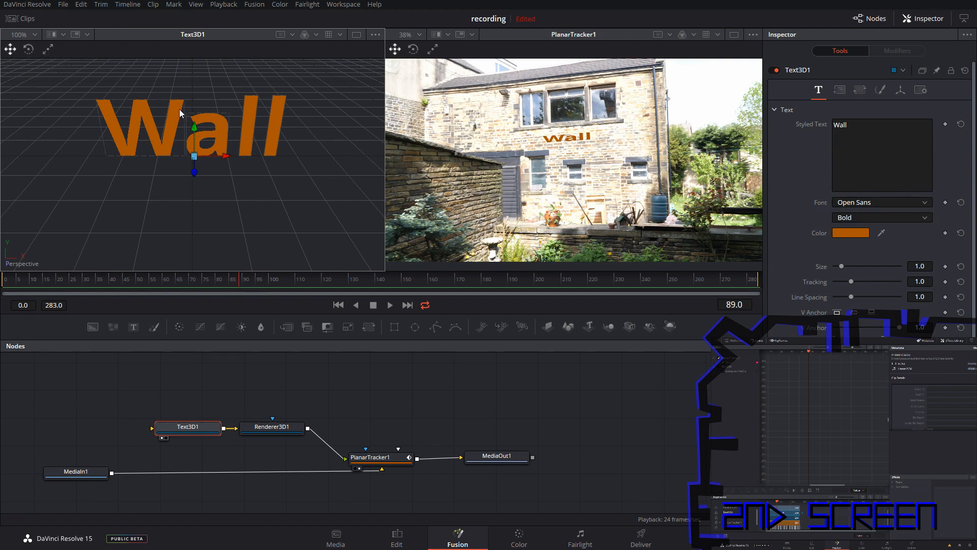
{"action": "left_click", "coordinate": [47, 50]}
{"action": "mouse_move", "coordinate": [230, 156]}
{"action": "left_mouse_down"}
{"action": "mouse_move", "coordinate": [240, 154]}
{"action": "mouse_move", "coordinate": [220, 159]}
{"action": "mouse_move", "coordinate": [239, 160]}
{"action": "left_mouse_up"}
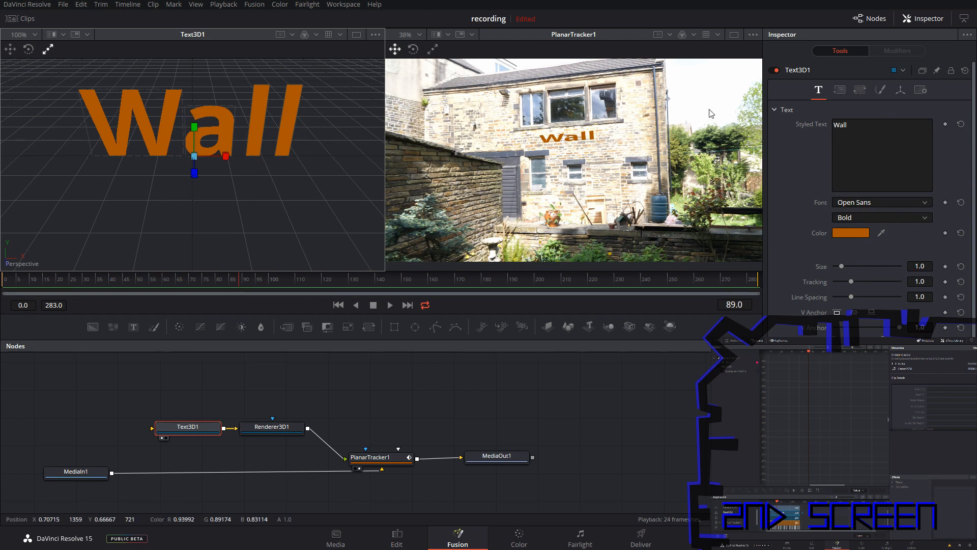
Step: Unlock the X/Y/Z scale of Text3D1 and set X Scale to 0.788 and Y Scale to about 1.143
{"action": "left_click", "coordinate": [900, 91]}
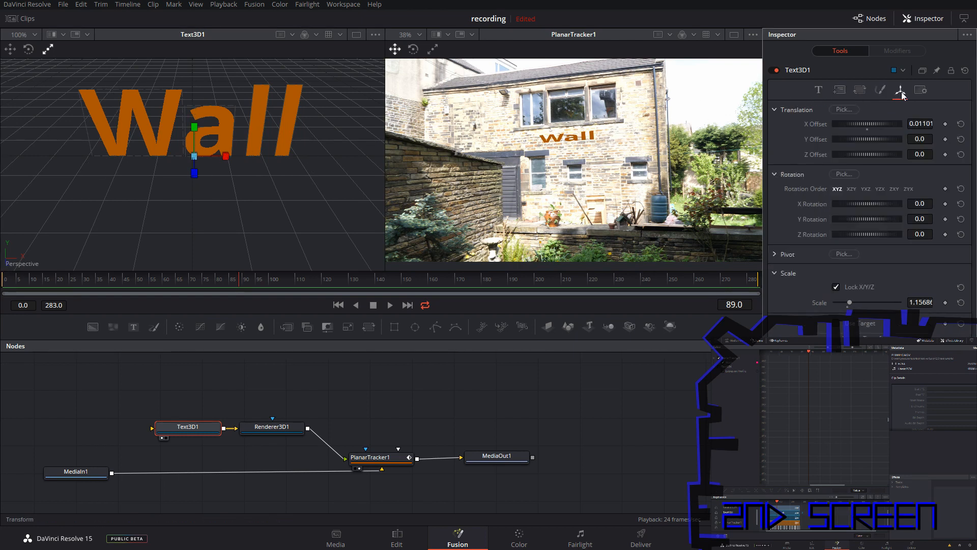
{"action": "left_click", "coordinate": [836, 288]}
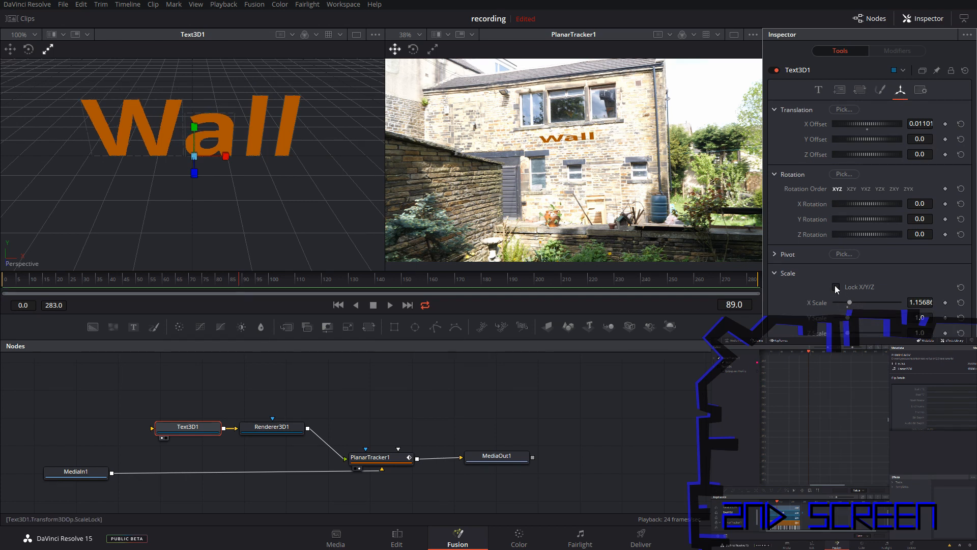
{"action": "left_click", "coordinate": [836, 288]}
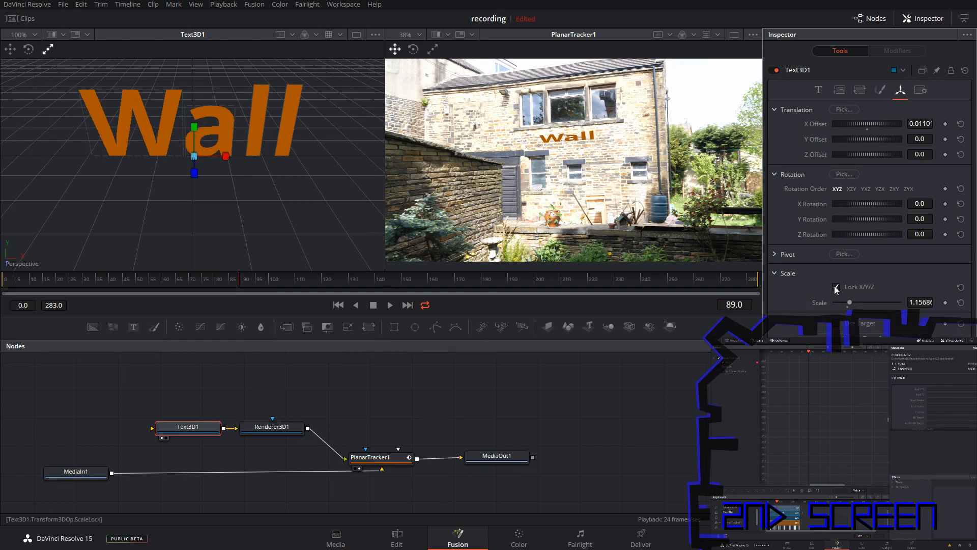
{"action": "left_click", "coordinate": [836, 288]}
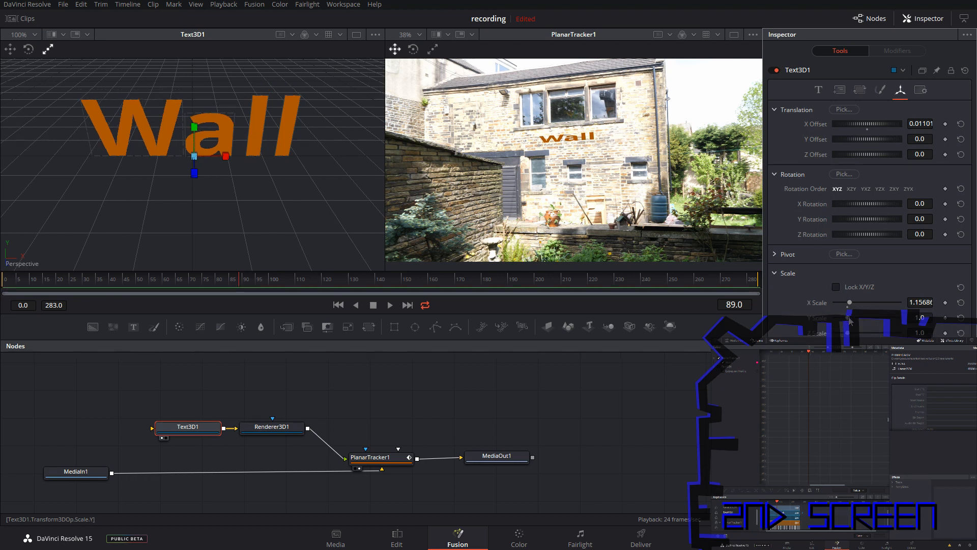
{"action": "mouse_move", "coordinate": [849, 319]}
{"action": "left_mouse_down"}
{"action": "mouse_move", "coordinate": [862, 306]}
{"action": "mouse_move", "coordinate": [847, 314]}
{"action": "left_mouse_up"}
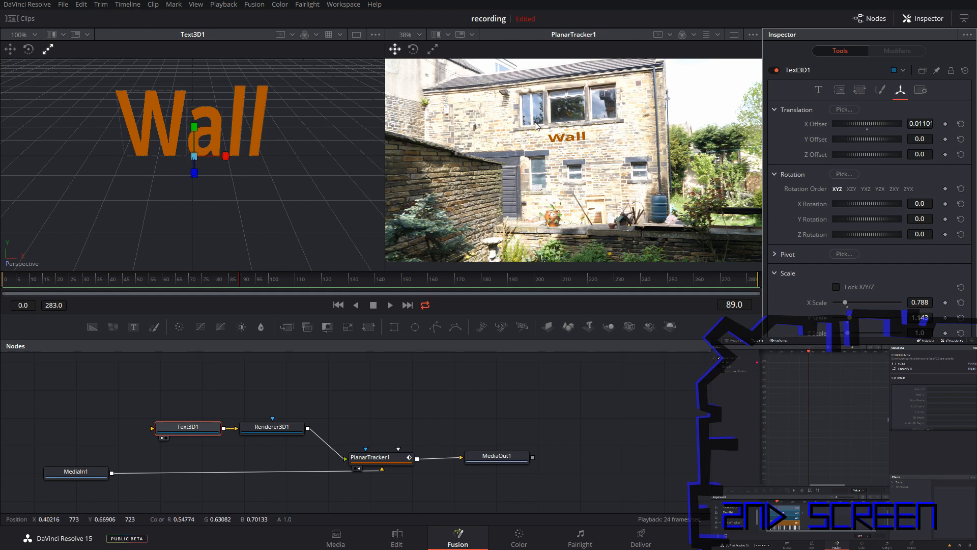
Step: At frame 0, raise the Text3D1 text to a Y Offset of about 0.192
{"action": "left_click_drag", "start_coordinate": [138, 283], "coordinate": [2, 305]}
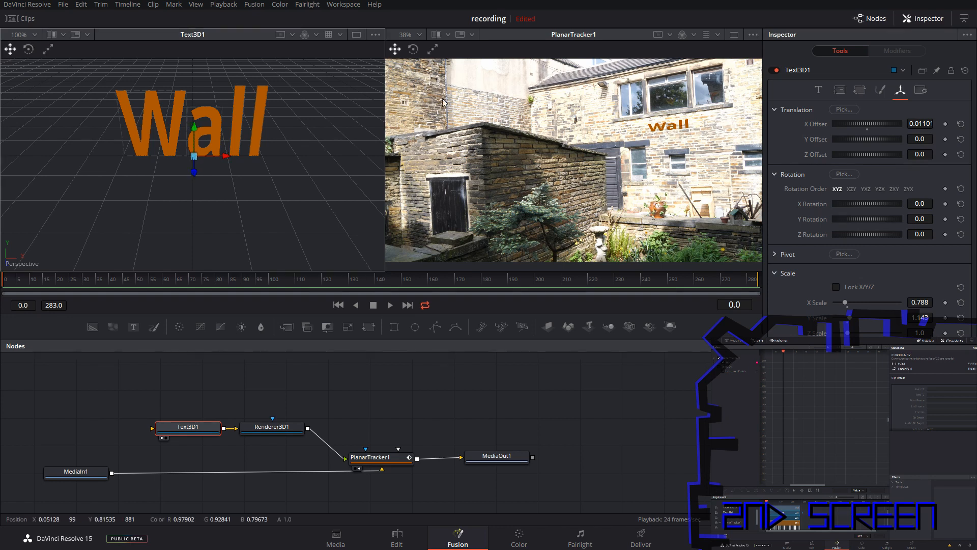
{"action": "left_click", "coordinate": [379, 461]}
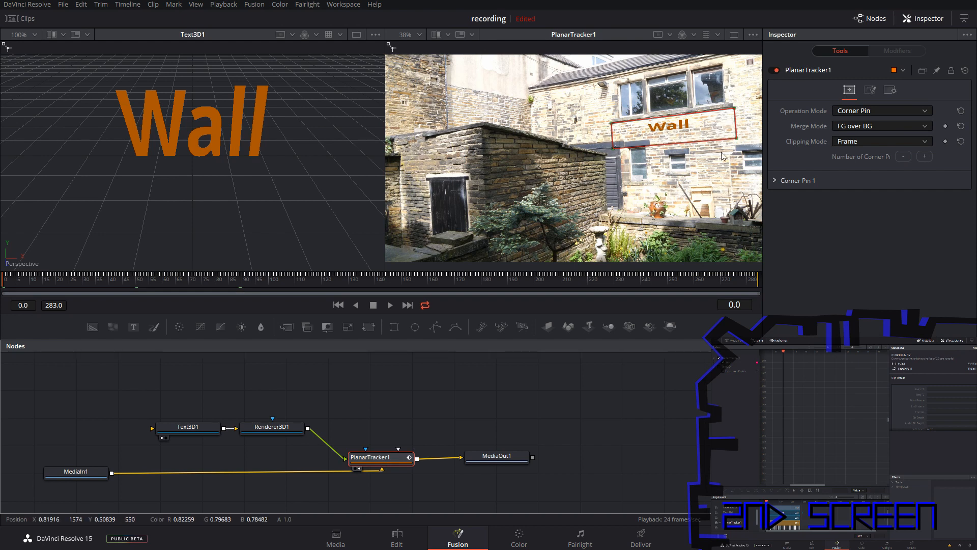
{"action": "left_click", "coordinate": [187, 428]}
{"action": "left_click_drag", "start_coordinate": [193, 129], "coordinate": [212, 102]}
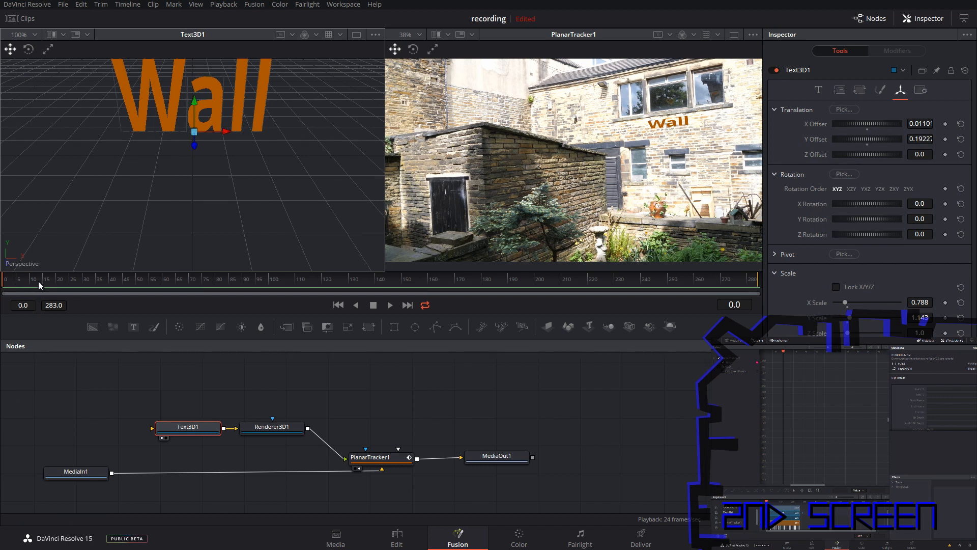
Step: Keyframe Text3D1's Y Offset to animate from 1.149 at frame 0 to 0.192 at frame 50
{"action": "left_click", "coordinate": [946, 139]}
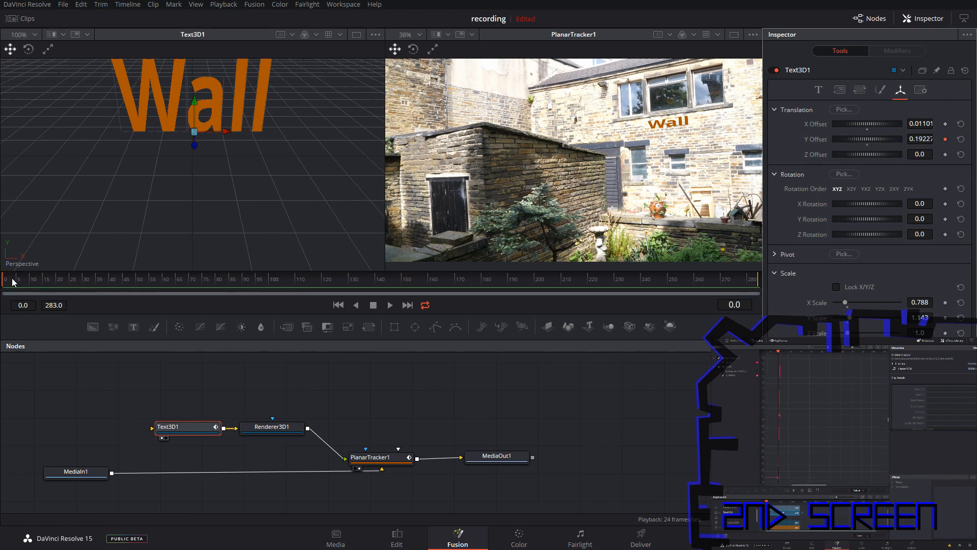
{"action": "left_click", "coordinate": [137, 278]}
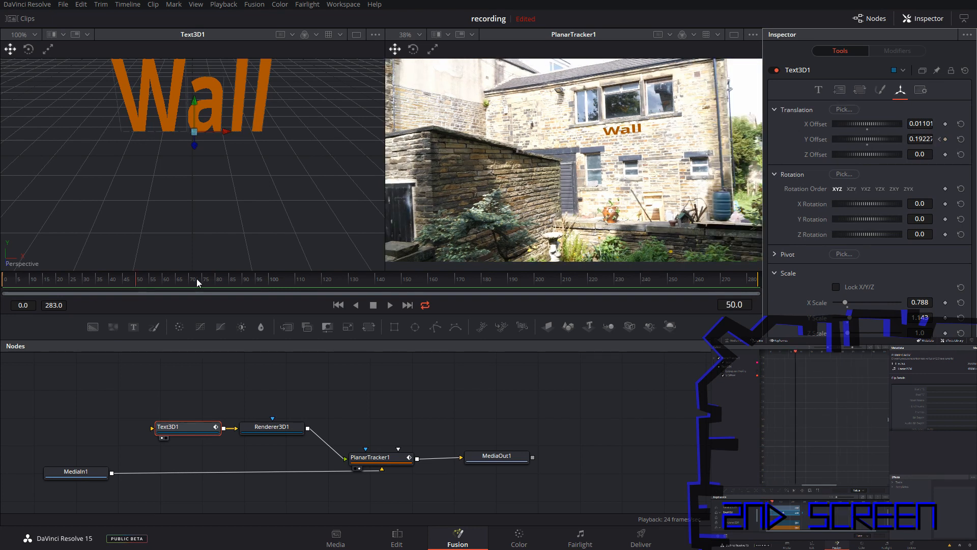
{"action": "left_click", "coordinate": [867, 139]}
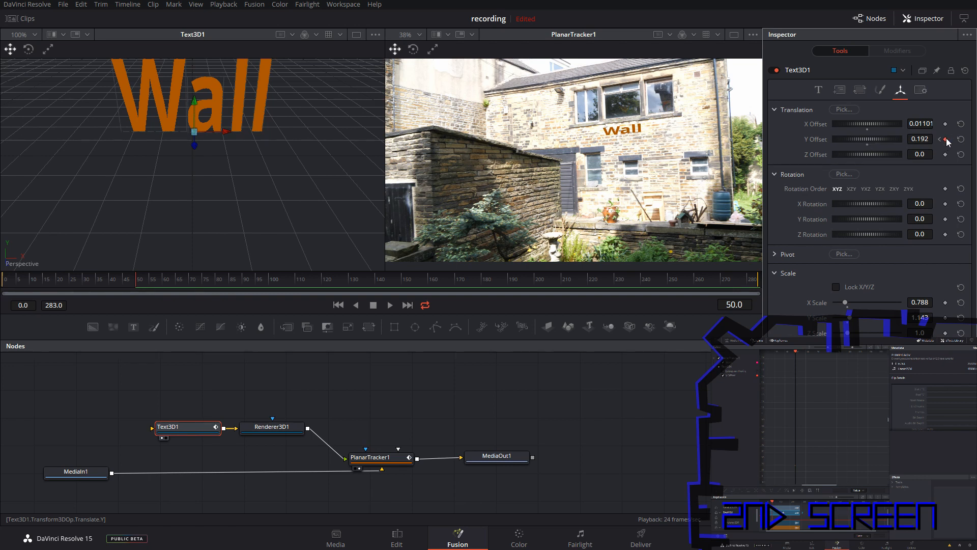
{"action": "left_click_drag", "start_coordinate": [48, 282], "coordinate": [4, 283]}
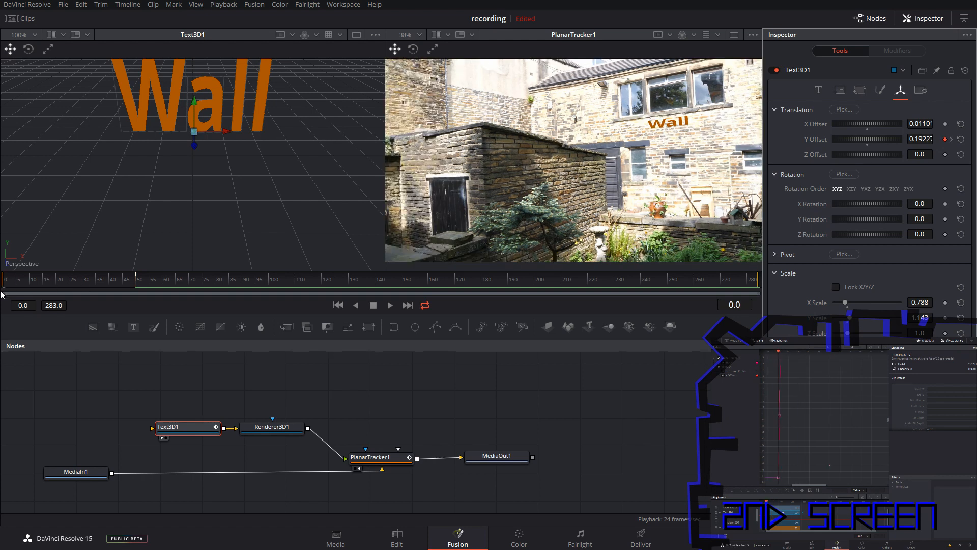
{"action": "left_click_drag", "start_coordinate": [872, 138], "coordinate": [895, 141]}
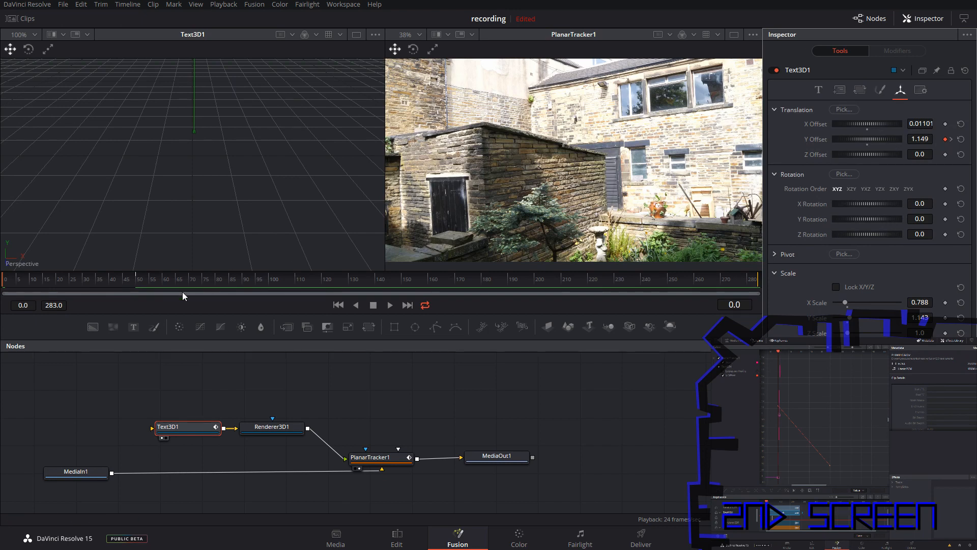
{"action": "left_click", "coordinate": [139, 279]}
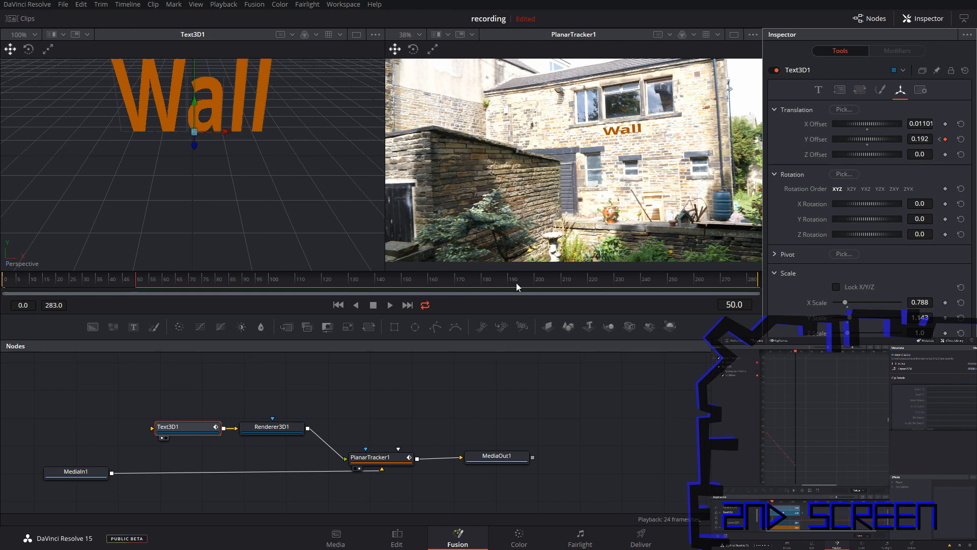
Step: Keyframe Text3D1's Y Offset at 0.192 on frame 200 and set it to 1.12 on frame 250
{"action": "left_click", "coordinate": [536, 279]}
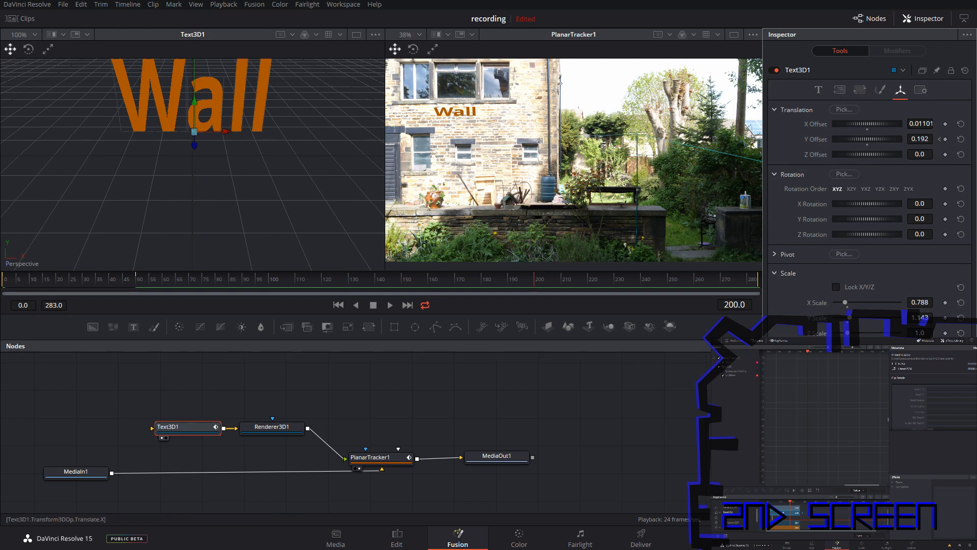
{"action": "left_click", "coordinate": [945, 139]}
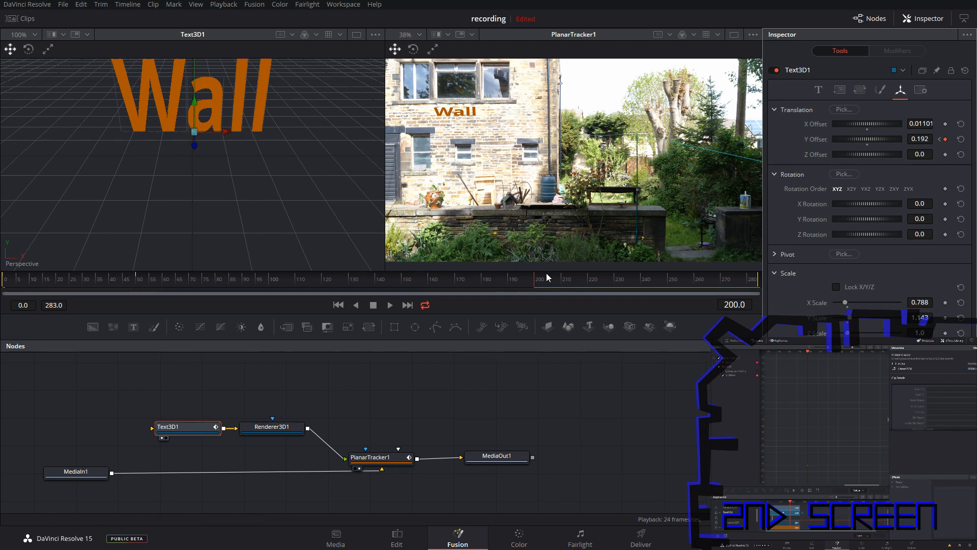
{"action": "left_click", "coordinate": [668, 278]}
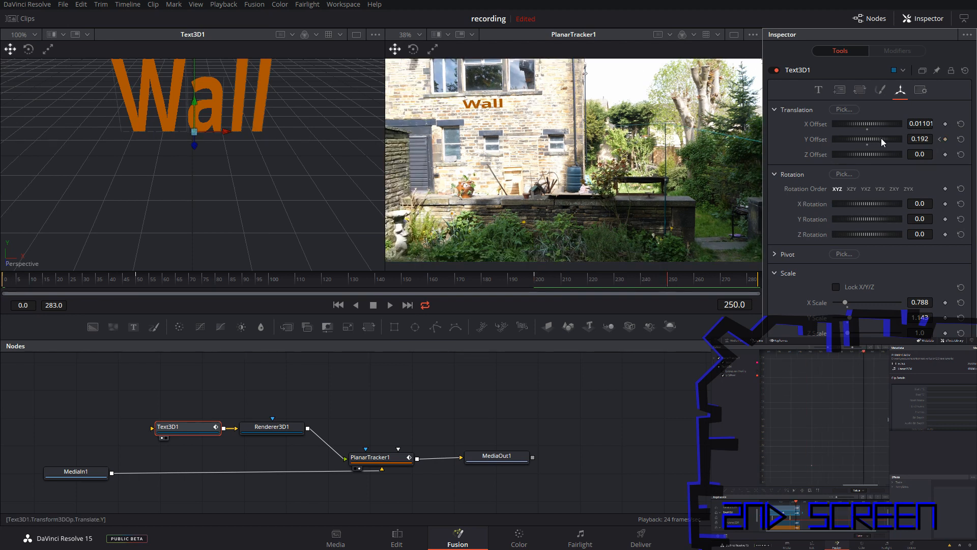
{"action": "left_click_drag", "start_coordinate": [881, 139], "coordinate": [897, 141]}
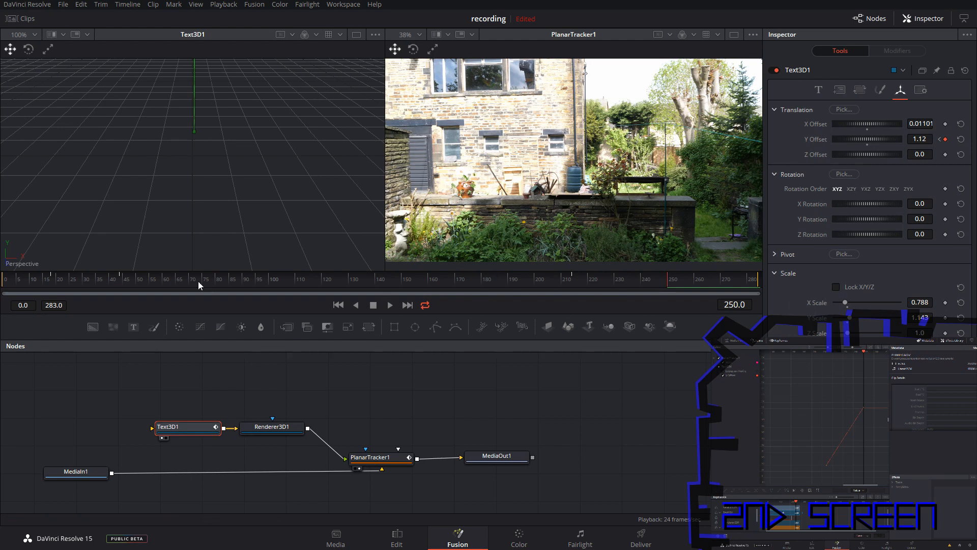
Step: Play back the composition from the first frame to check the text's vertical animation
{"action": "left_click", "coordinate": [338, 305]}
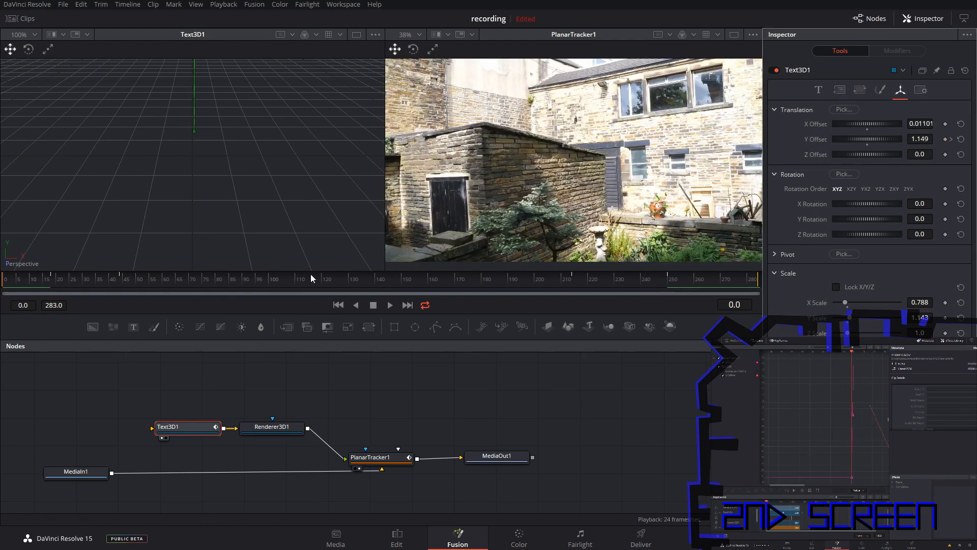
{"action": "left_click", "coordinate": [390, 305]}
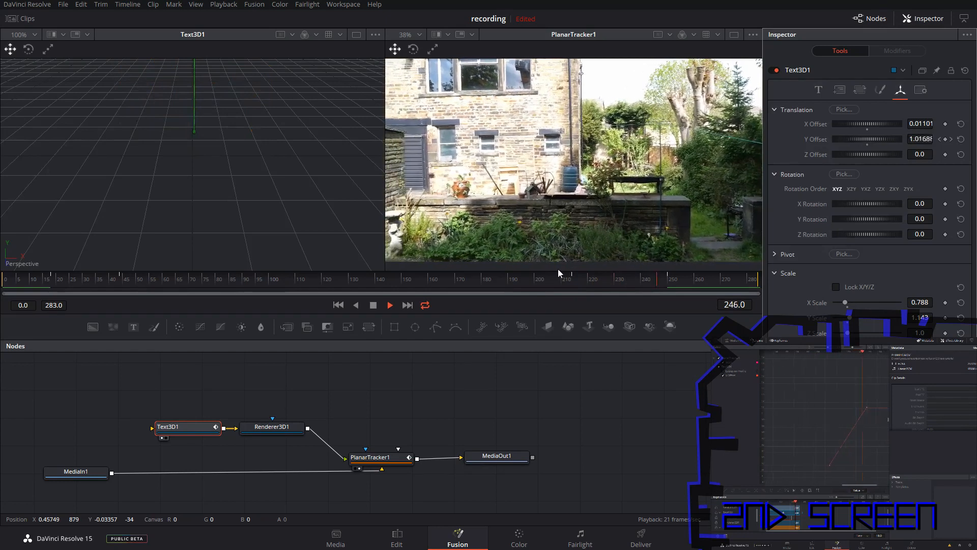
{"action": "key", "text": "space"}
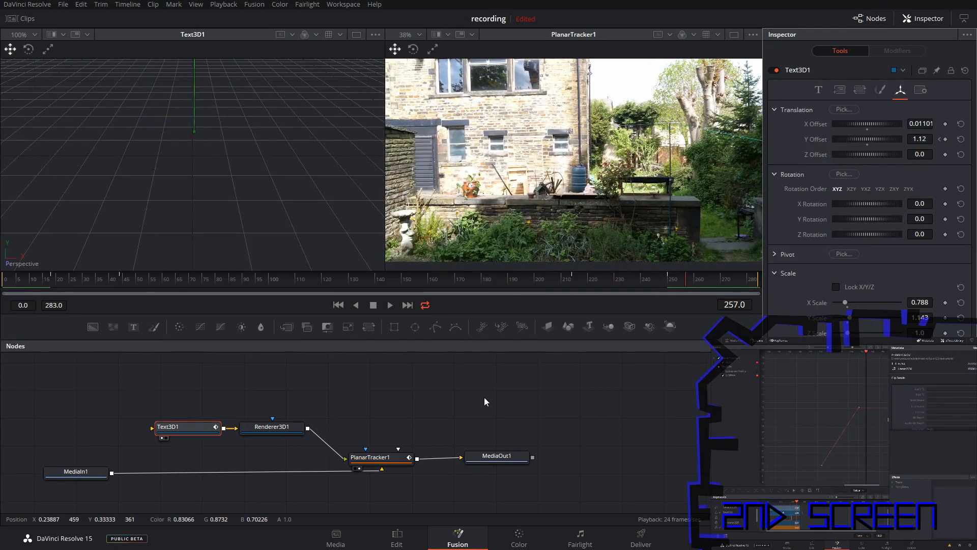
Step: Play back the P1000010.MOV clip in the Edit page timeline to check the animated wall text
{"action": "left_click", "coordinate": [396, 536]}
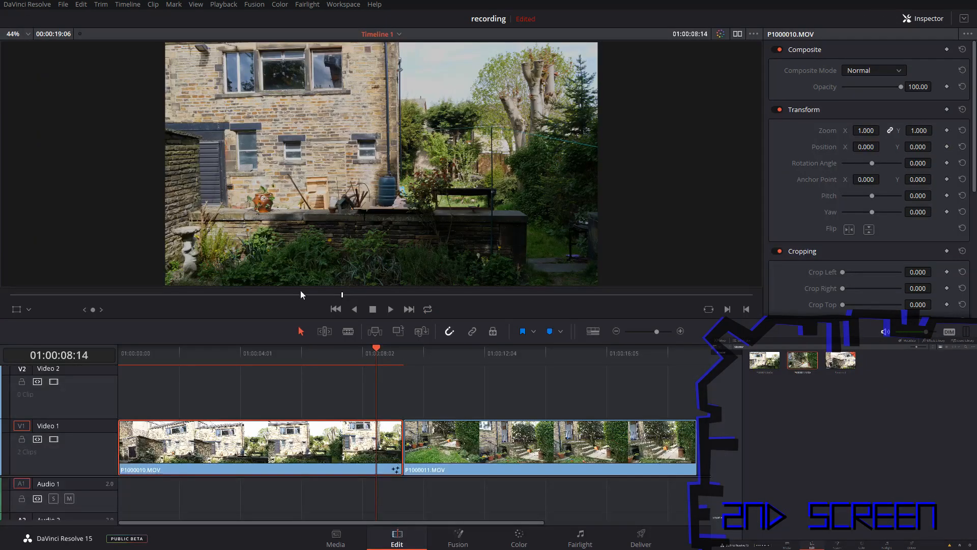
{"action": "key", "text": "Home"}
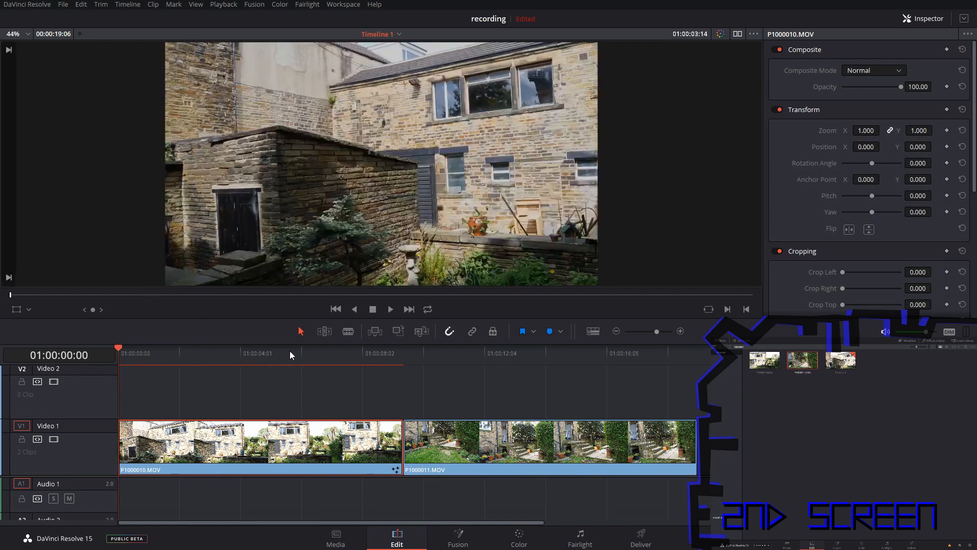
{"action": "key", "text": "space"}
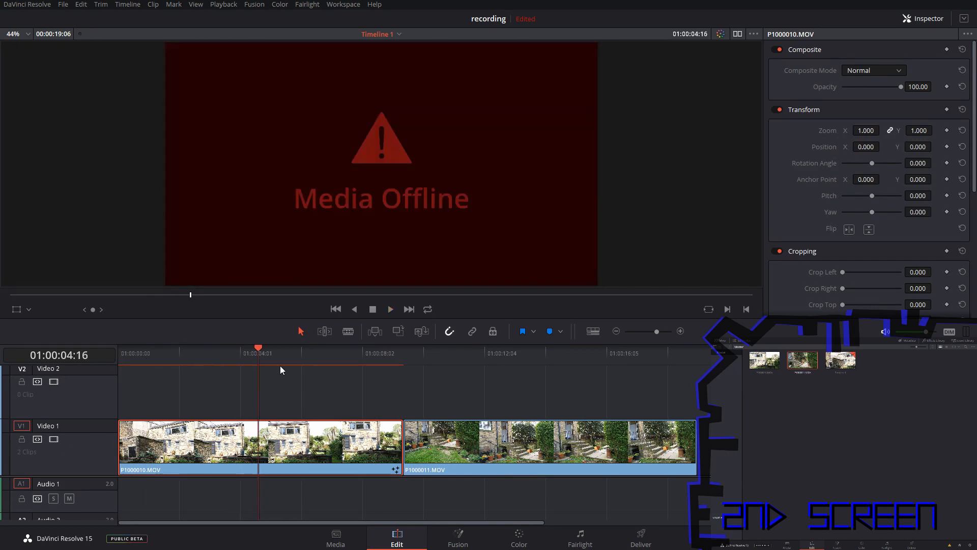
{"action": "left_click", "coordinate": [192, 353]}
{"action": "key", "text": "space"}
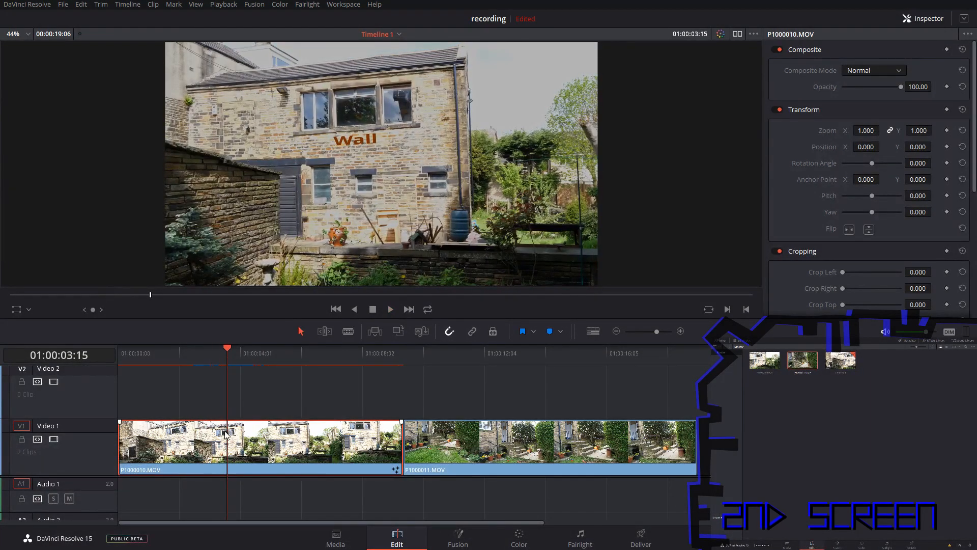
Step: Choose the Render Cache Fusion Output setting for the P1000010.MOV clip and replay the timeline from its start
{"action": "right_click", "coordinate": [251, 437]}
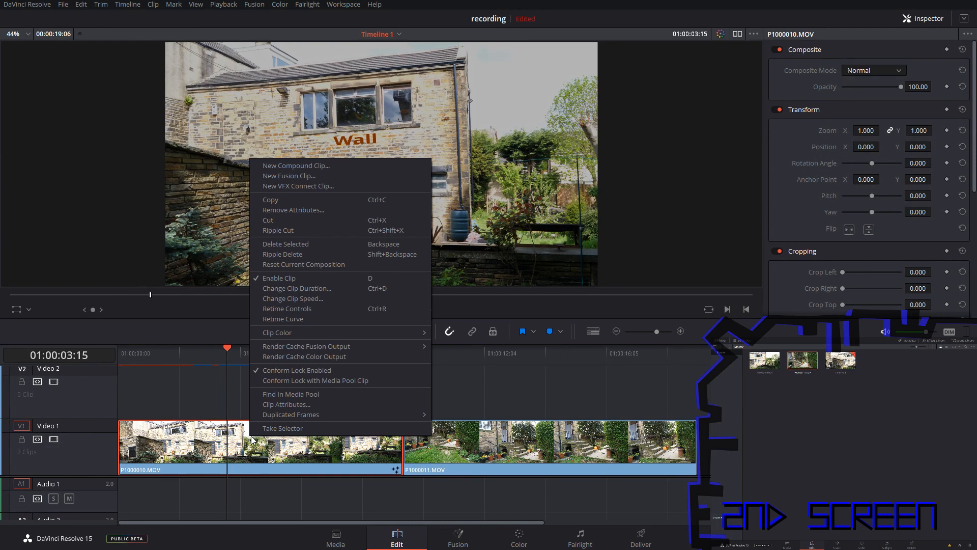
{"action": "mouse_move", "coordinate": [279, 348]}
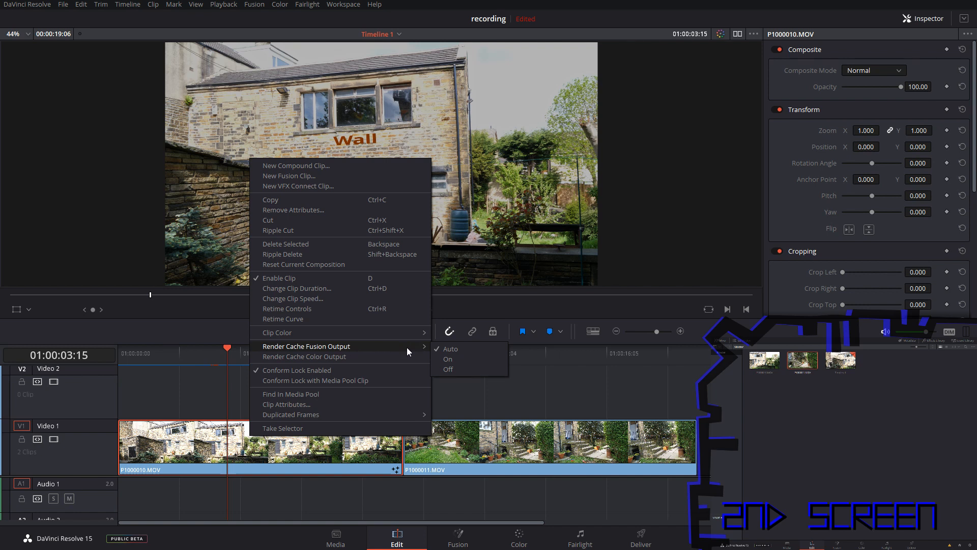
{"action": "mouse_move", "coordinate": [351, 347]}
{"action": "left_click", "coordinate": [446, 369]}
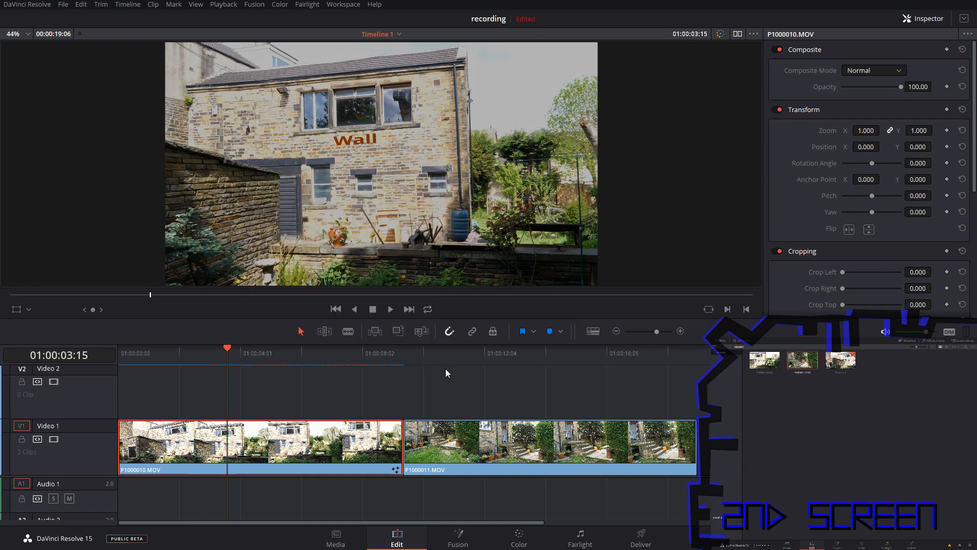
{"action": "left_click_drag", "start_coordinate": [346, 354], "coordinate": [108, 361]}
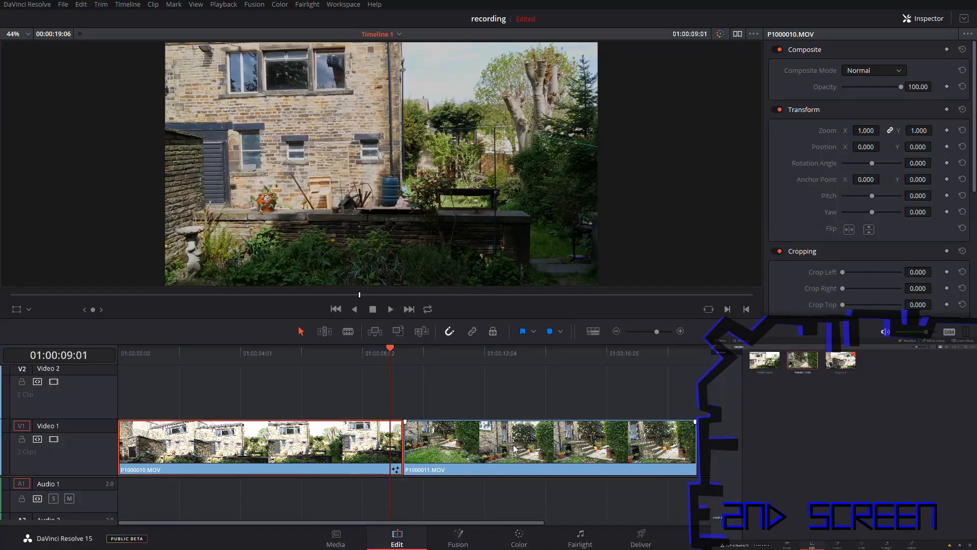
Step: Open the P1000011.MOV clip in the Fusion page at frame 0
{"action": "left_click", "coordinate": [514, 447]}
{"action": "left_click", "coordinate": [465, 349]}
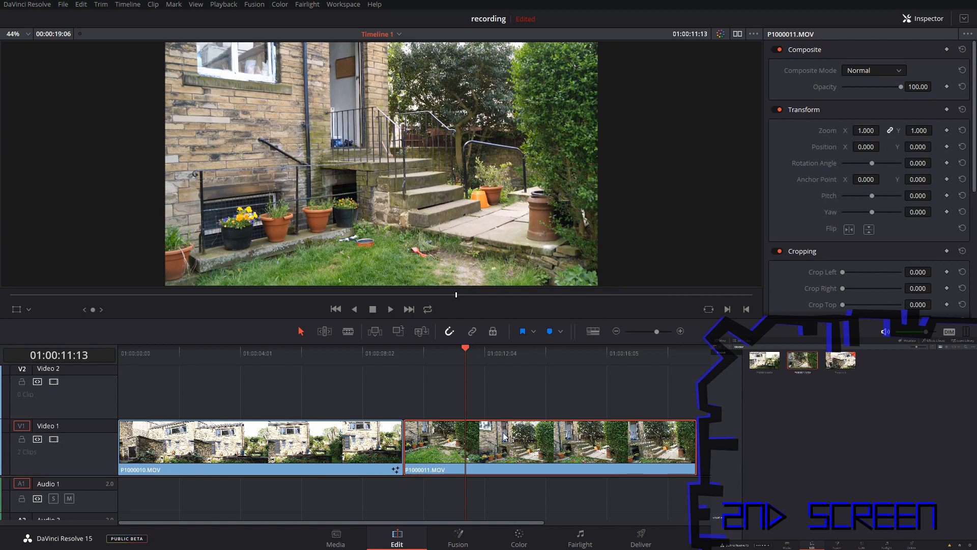
{"action": "left_click", "coordinate": [458, 535]}
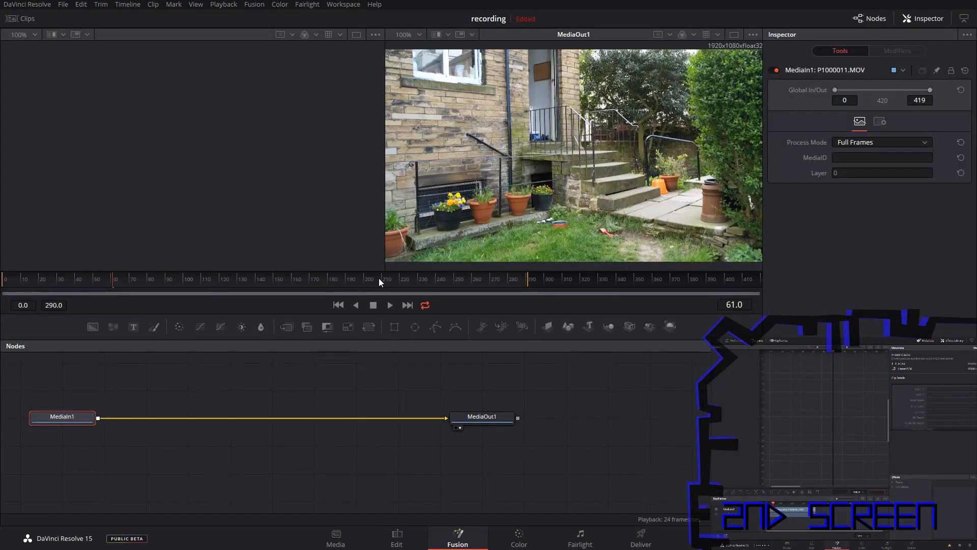
{"action": "left_click", "coordinate": [340, 305]}
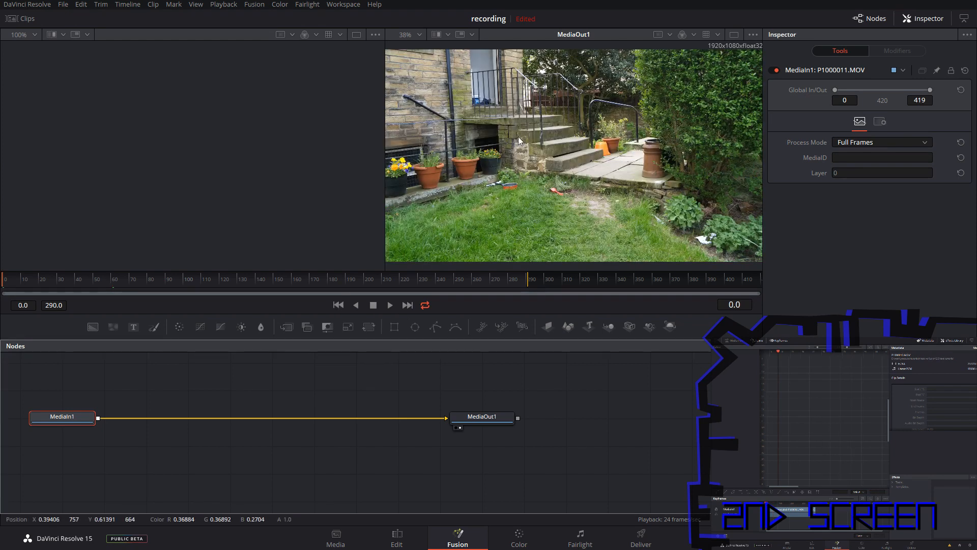
Step: Add a Planar Tracker node and insert it between MediaIn1 and MediaOut1
{"action": "right_click", "coordinate": [421, 379]}
{"action": "mouse_move", "coordinate": [490, 204]}
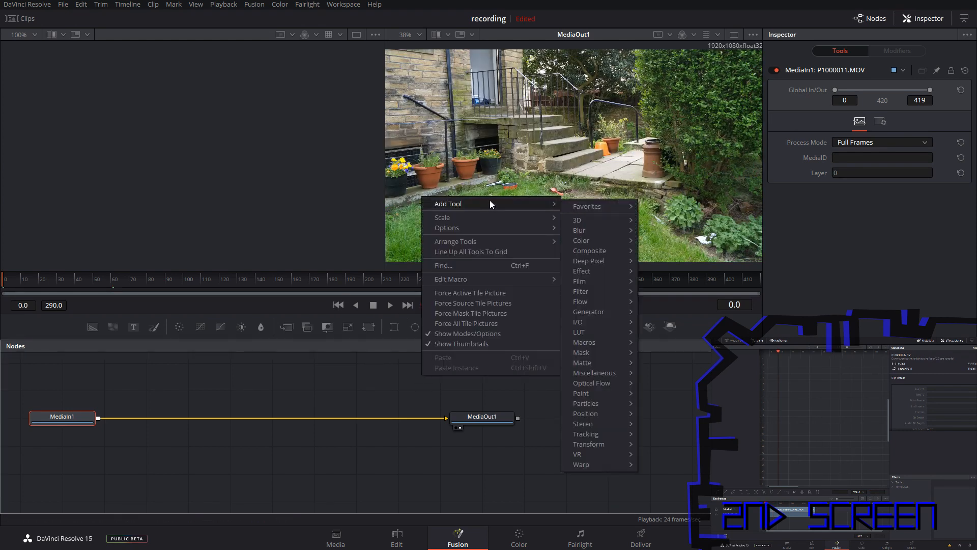
{"action": "mouse_move", "coordinate": [606, 435]}
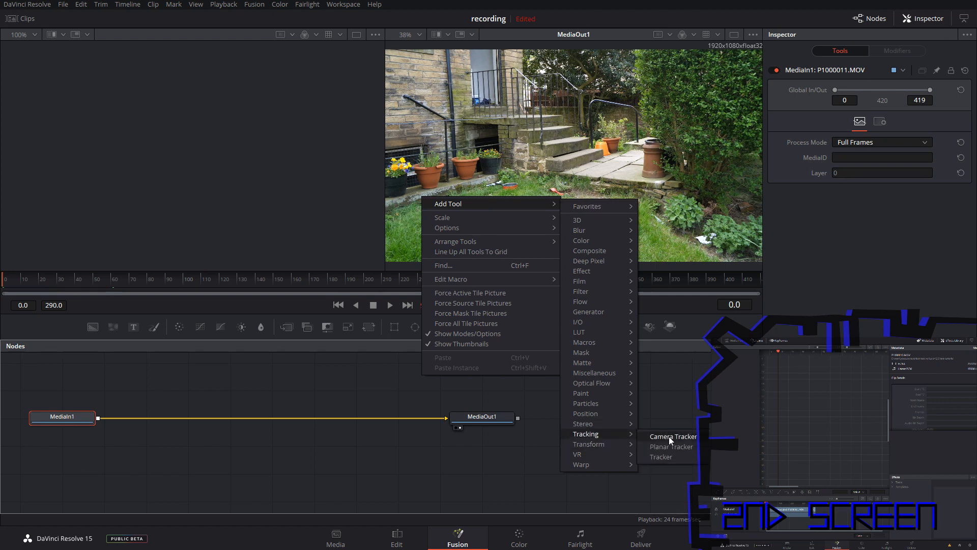
{"action": "left_click", "coordinate": [665, 446]}
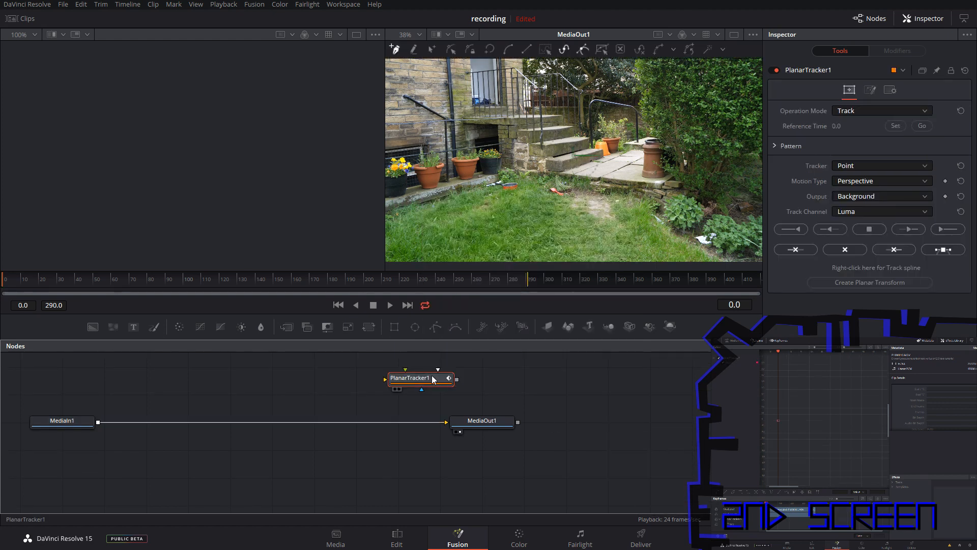
{"action": "left_click_drag", "start_coordinate": [433, 379], "coordinate": [404, 416]}
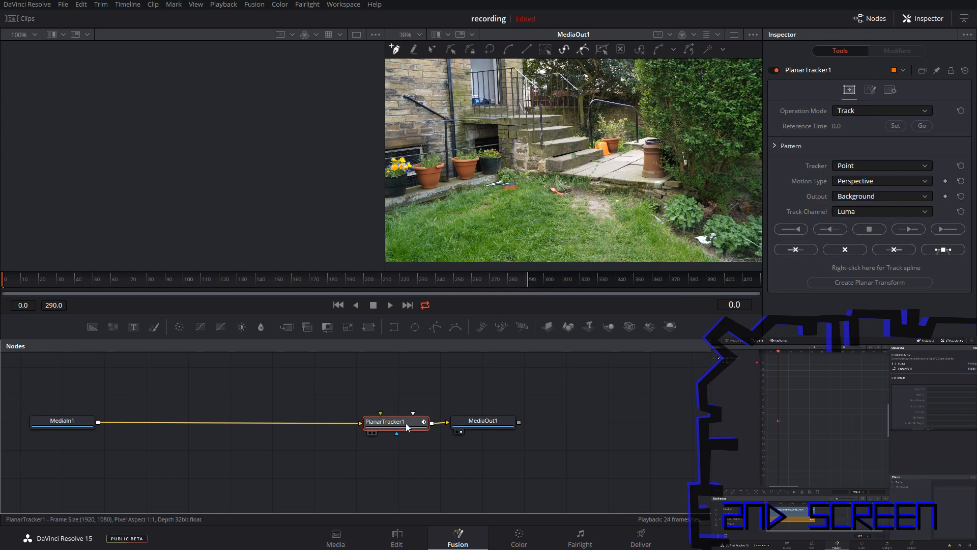
Step: Draw a closed tracking shape around the stone side of the steps and the patio's front edge
{"action": "left_click", "coordinate": [514, 142]}
{"action": "left_click", "coordinate": [515, 168]}
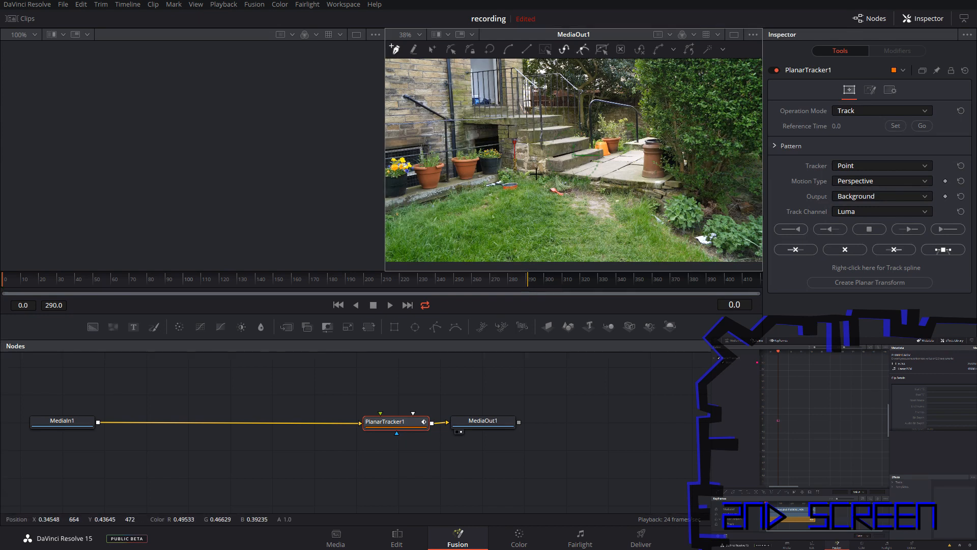
{"action": "left_click", "coordinate": [642, 190]}
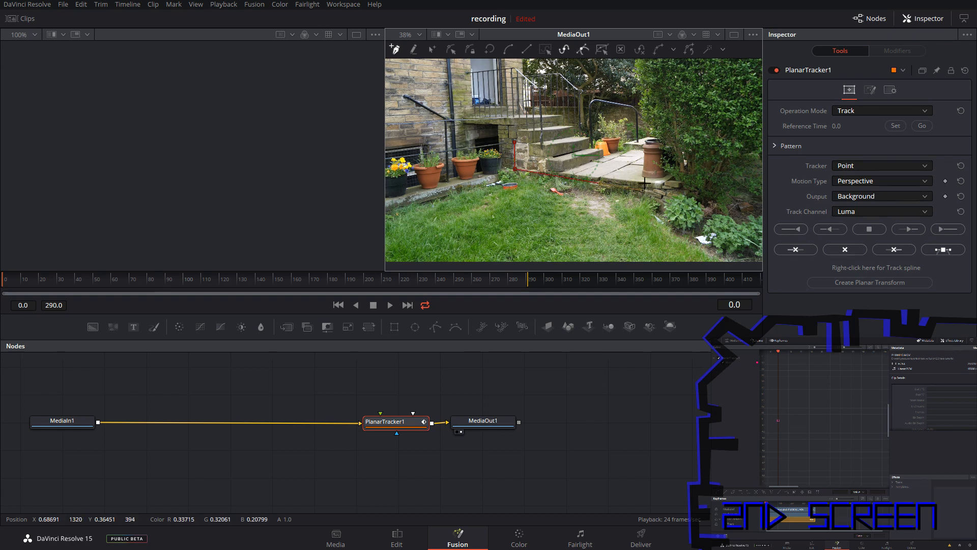
{"action": "left_click", "coordinate": [561, 172]}
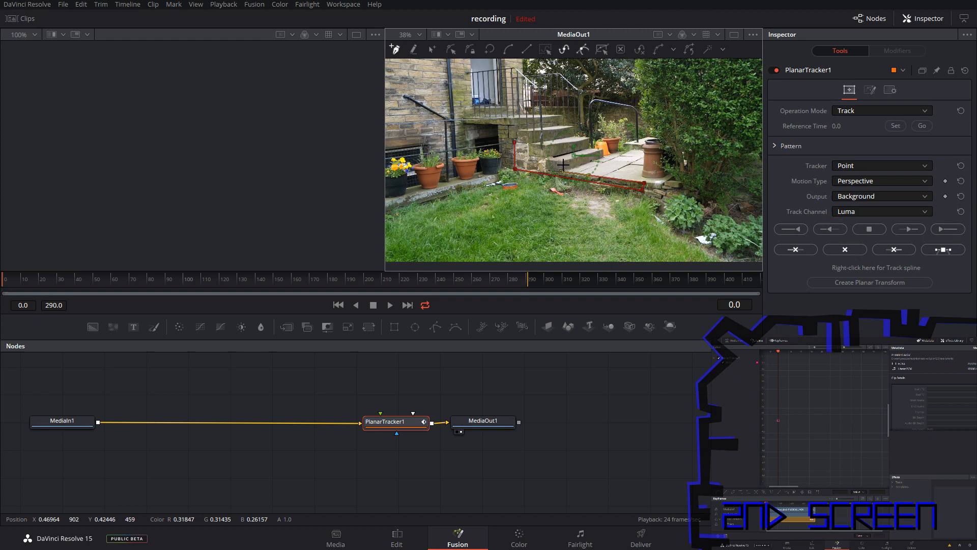
{"action": "left_click", "coordinate": [545, 146]}
{"action": "left_click", "coordinate": [517, 144]}
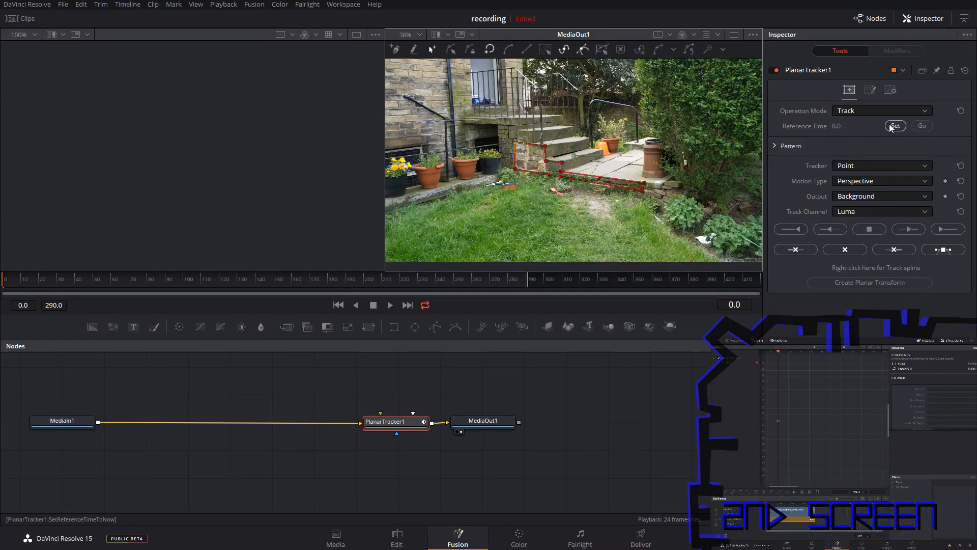
Step: Track the planar shape forward through to the end of the clip
{"action": "left_click", "coordinate": [943, 229]}
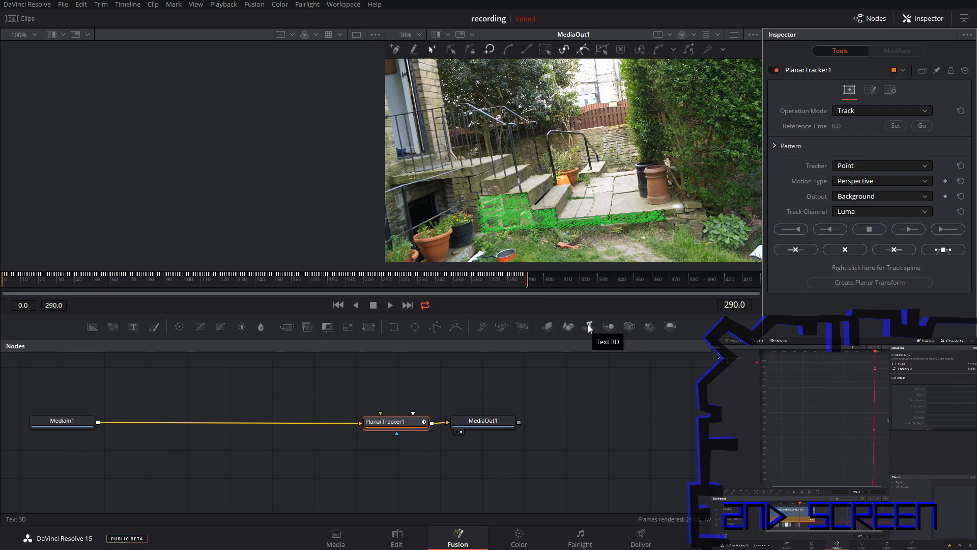
Step: Add a Text 3D node and a Renderer 3D node above the tracker chain and connect the text to the renderer
{"action": "left_click_drag", "start_coordinate": [588, 325], "coordinate": [220, 387]}
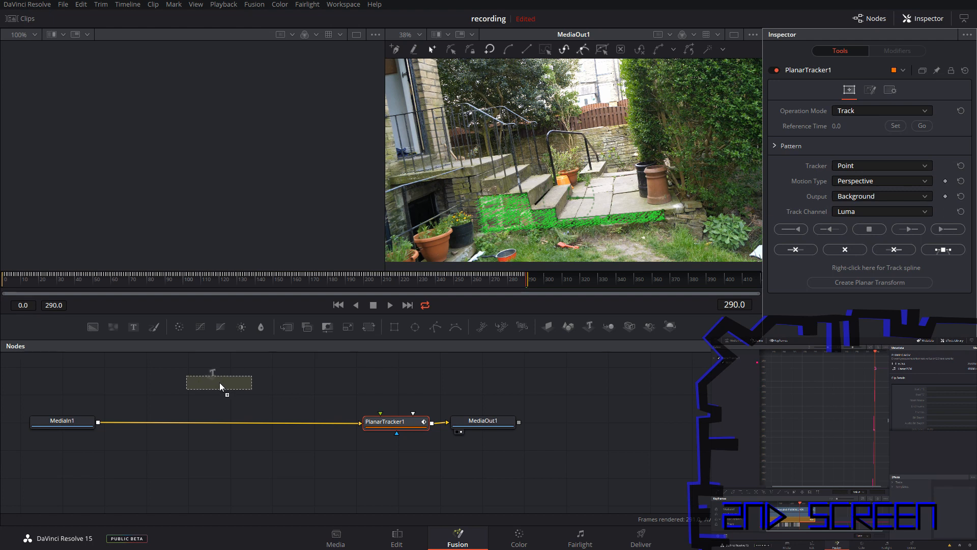
{"action": "left_click_drag", "start_coordinate": [668, 331], "coordinate": [305, 380]}
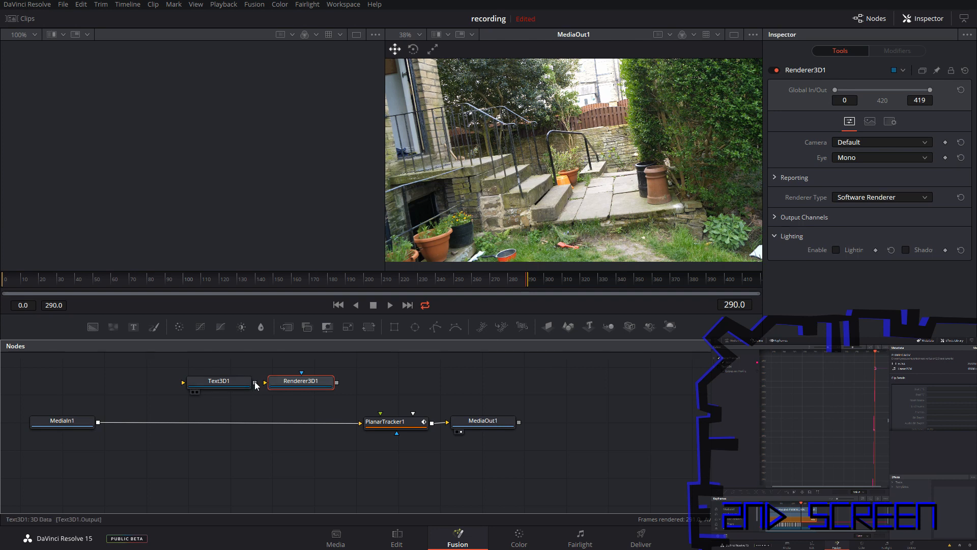
{"action": "left_click_drag", "start_coordinate": [256, 386], "coordinate": [316, 381]}
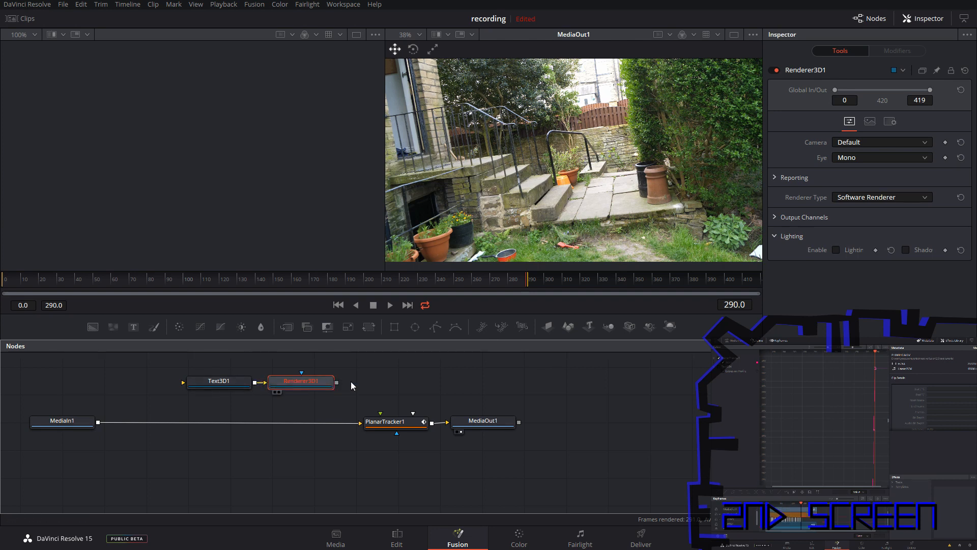
Step: Set the Planar Tracker's operation mode to Corner Pin
{"action": "left_click", "coordinate": [398, 425]}
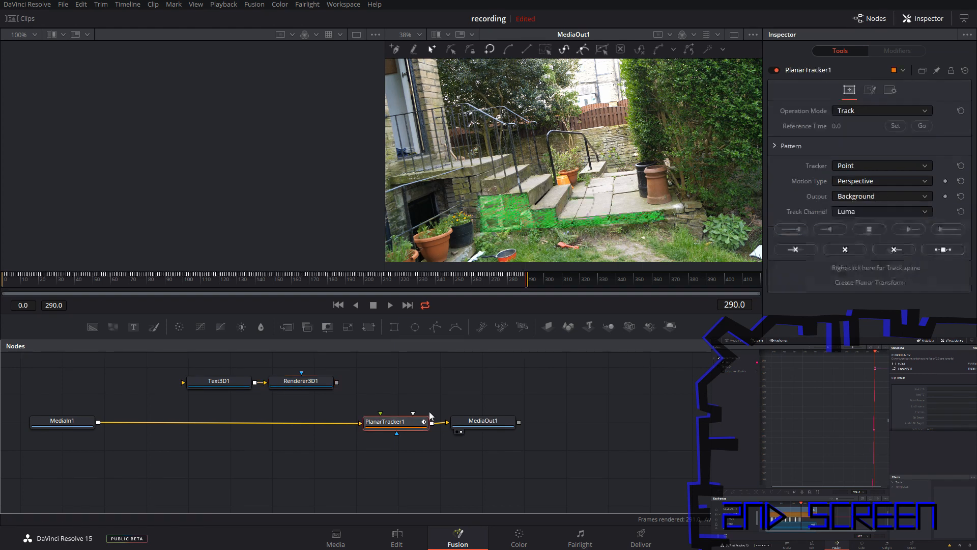
{"action": "left_click", "coordinate": [867, 110]}
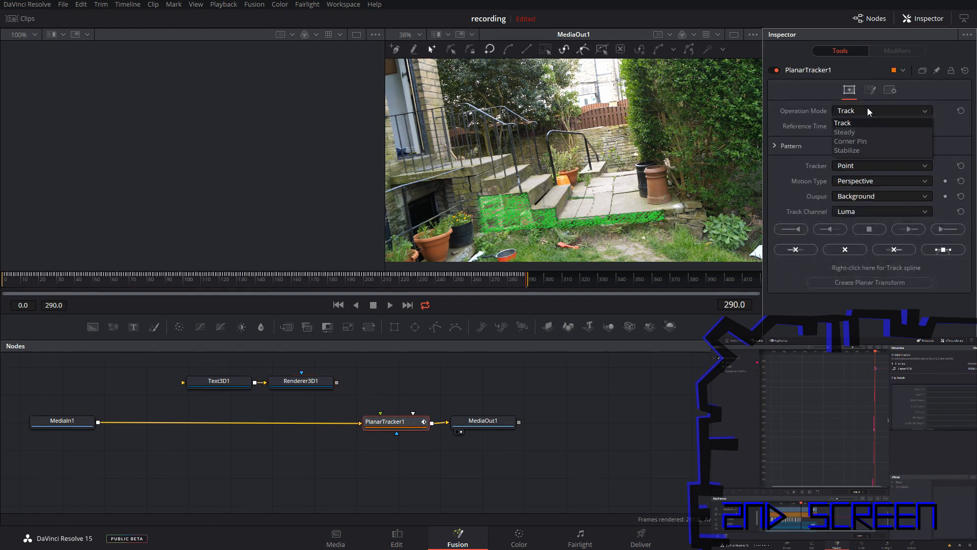
{"action": "left_click", "coordinate": [865, 142]}
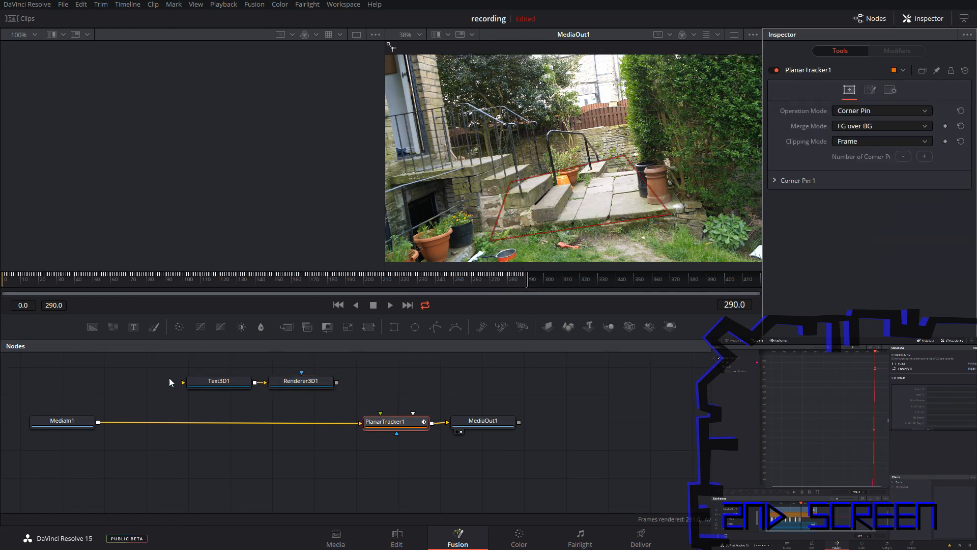
Step: Open the Text 3D node's styled text for editing
{"action": "left_click", "coordinate": [218, 381]}
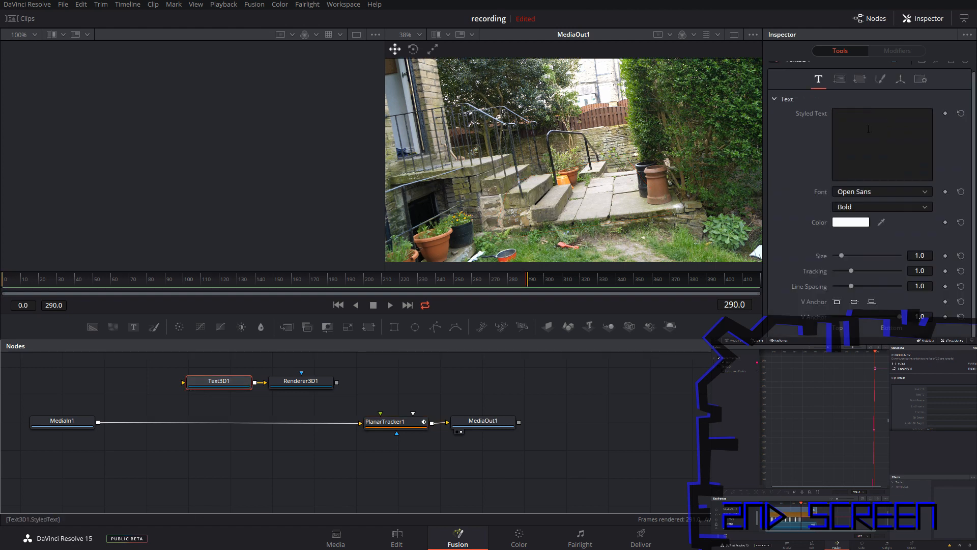
{"action": "left_click", "coordinate": [907, 119]}
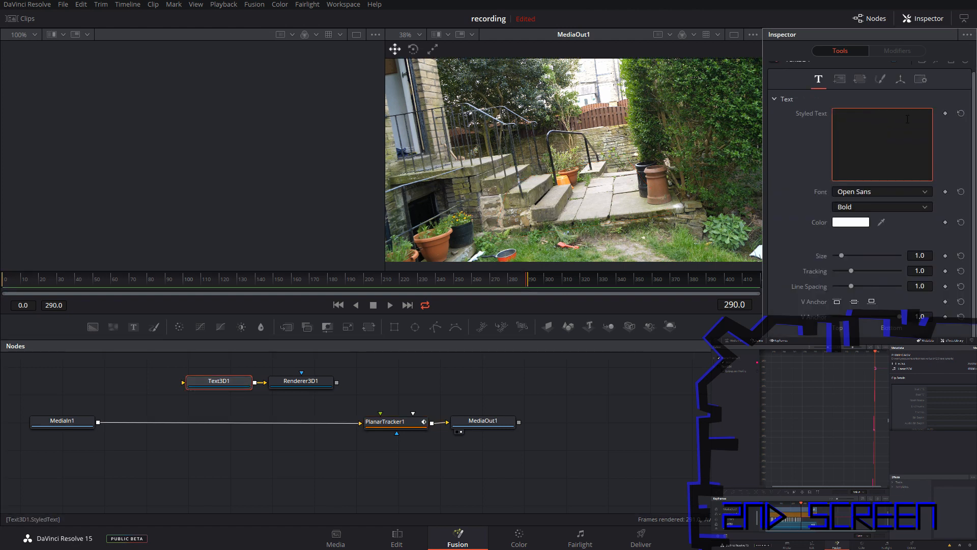
{"action": "type", "text": "Warb"}
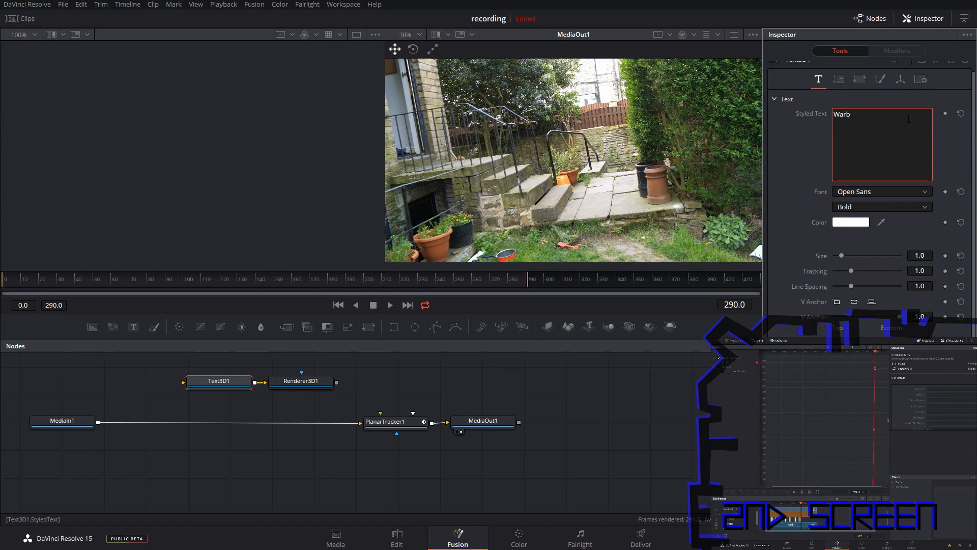
{"action": "type", "text": "ubgarbubg"}
{"action": "key", "text": "BackSpace"}
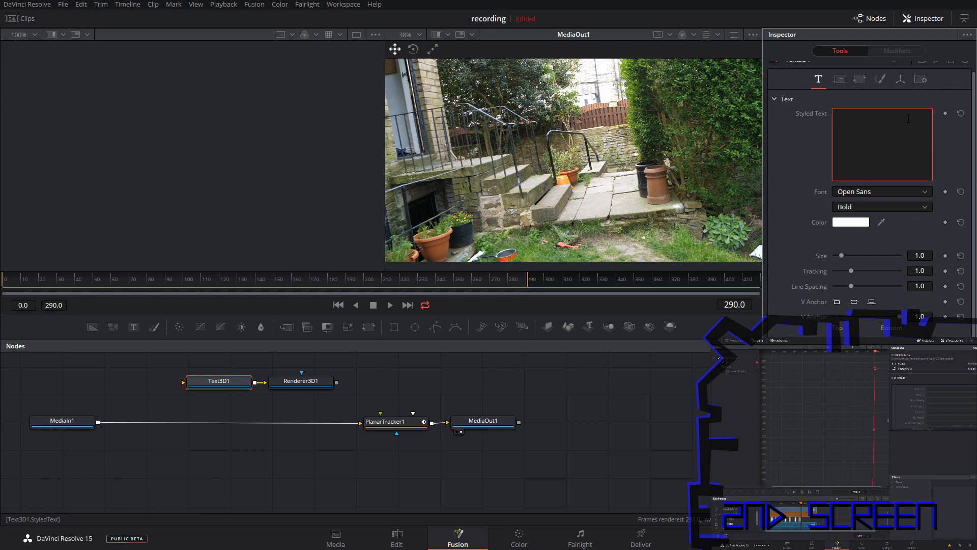
Step: Enter "Mind the step" as the 3D text and set its font to Enter The Grid
{"action": "type", "text": "Mind the step"}
{"action": "left_click", "coordinate": [880, 190]}
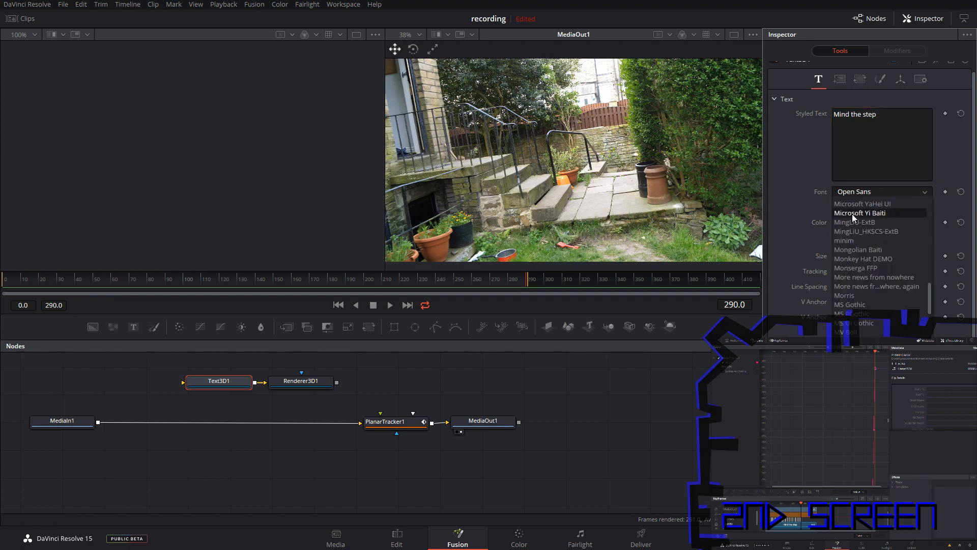
{"action": "scroll", "coordinate": [866, 297], "scroll_direction": "up", "scroll_amount": 10}
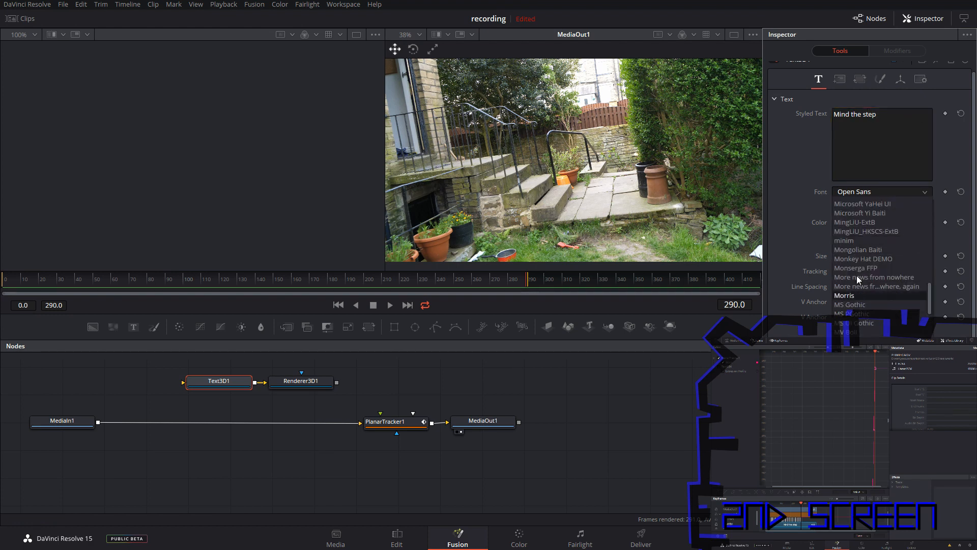
{"action": "scroll", "coordinate": [866, 227], "scroll_direction": "up", "scroll_amount": 3}
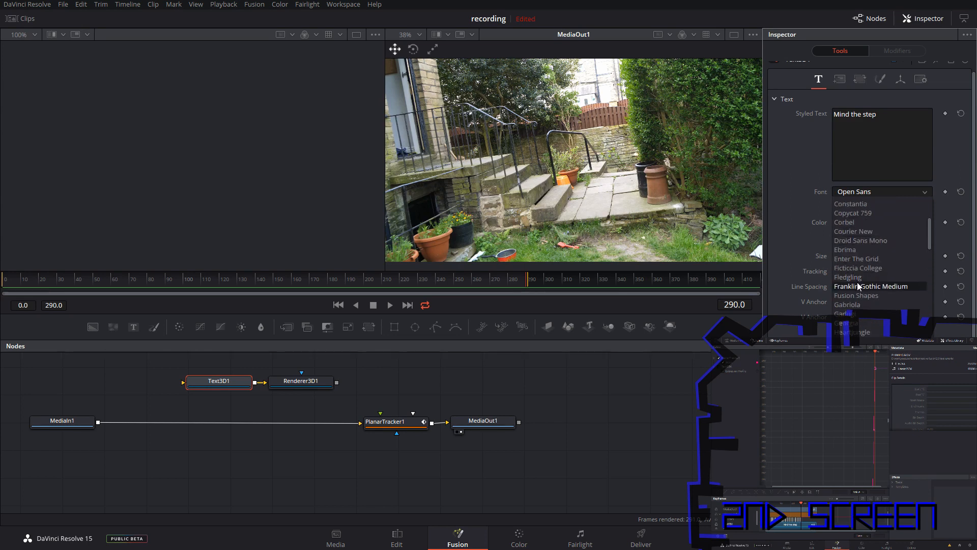
{"action": "left_click", "coordinate": [854, 259]}
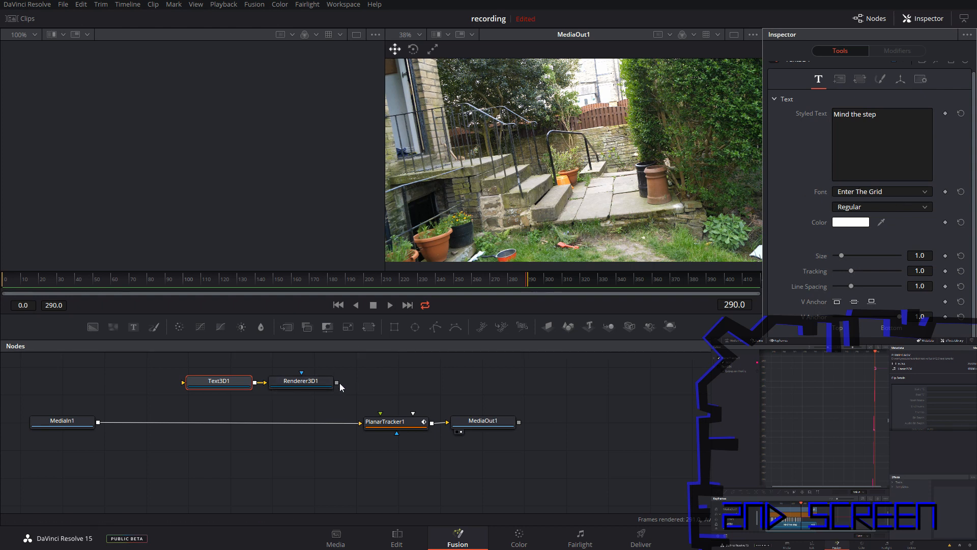
Step: Connect the Renderer 3D output to the Planar Tracker's foreground corner pin input
{"action": "left_click_drag", "start_coordinate": [338, 384], "coordinate": [404, 426]}
{"action": "left_click", "coordinate": [424, 433]}
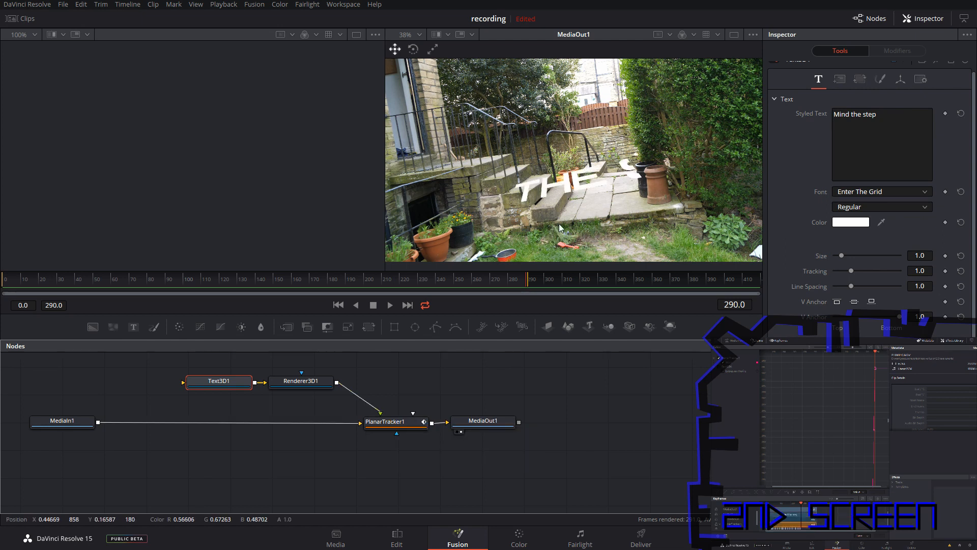
Step: Reshape the Planar Tracker's corner pin so the text plane fits the perspective of the stone steps and patio
{"action": "left_click", "coordinate": [382, 425]}
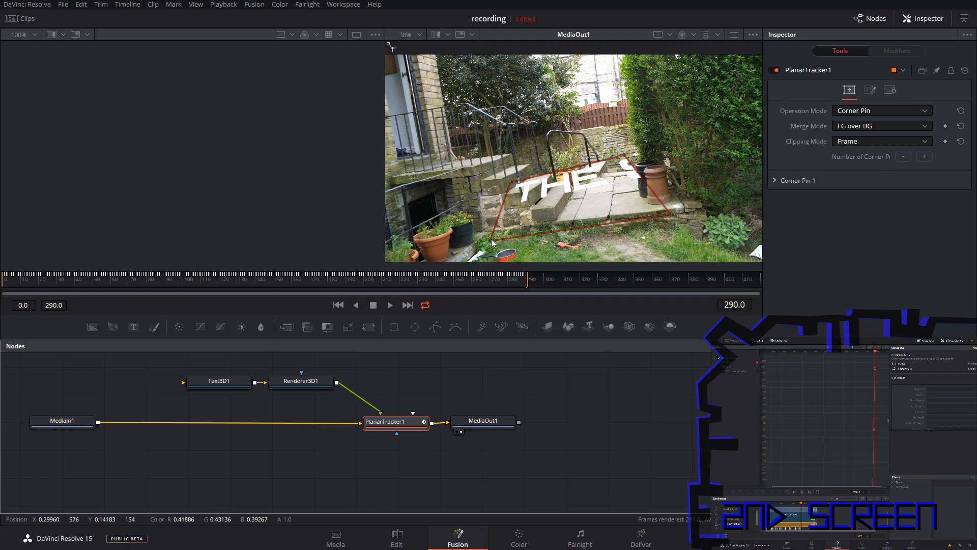
{"action": "left_click_drag", "start_coordinate": [490, 245], "coordinate": [556, 226]}
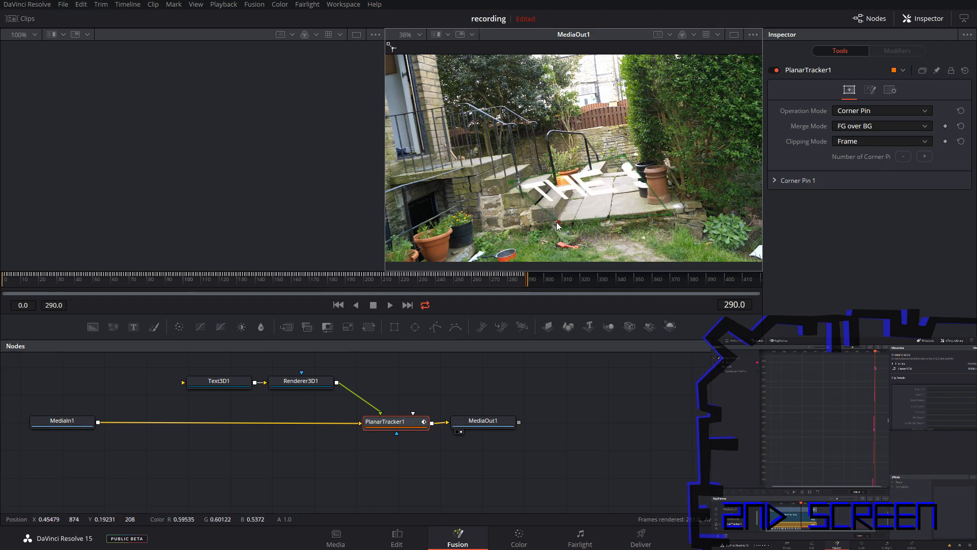
{"action": "mouse_move", "coordinate": [511, 188]}
{"action": "left_mouse_down"}
{"action": "mouse_move", "coordinate": [554, 197]}
{"action": "mouse_move", "coordinate": [503, 198]}
{"action": "left_mouse_up"}
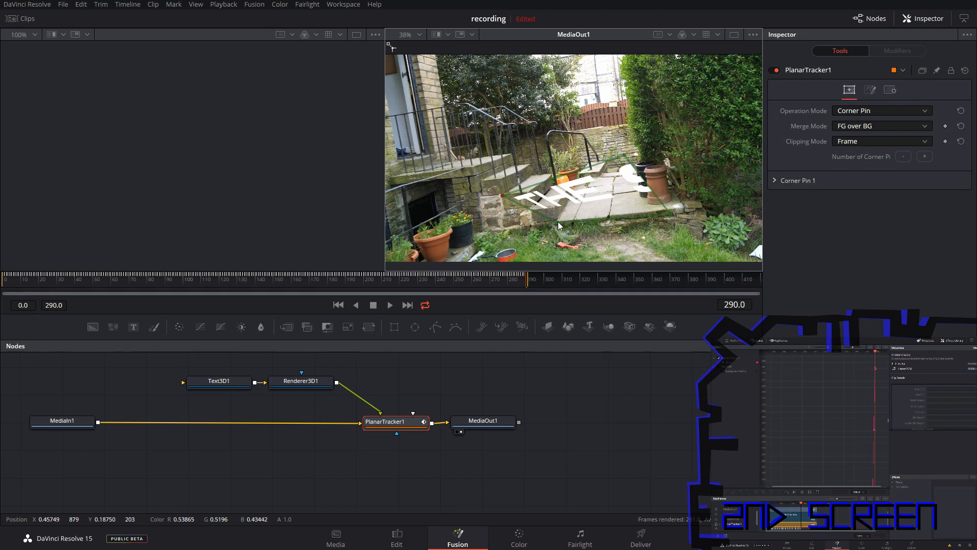
{"action": "left_click_drag", "start_coordinate": [557, 222], "coordinate": [506, 225]}
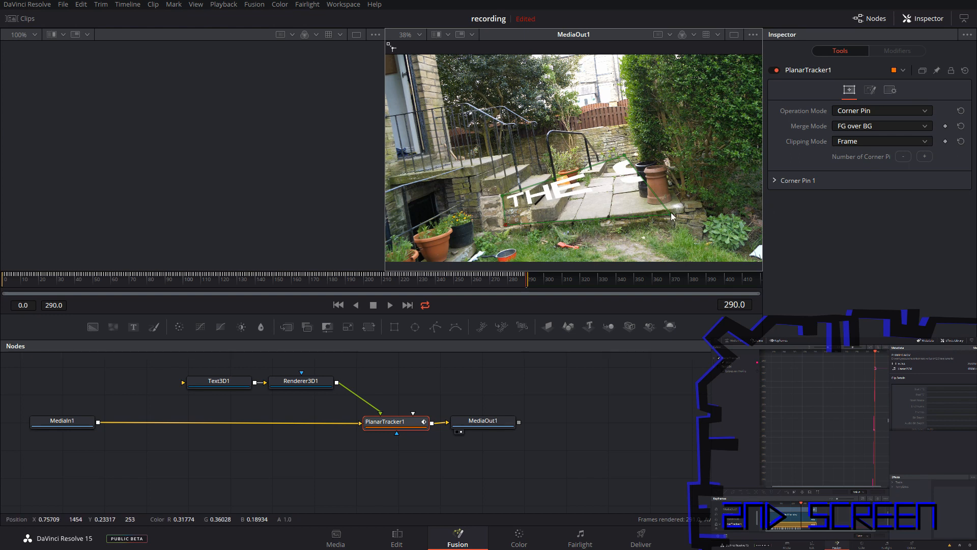
{"action": "left_click_drag", "start_coordinate": [671, 212], "coordinate": [664, 208]}
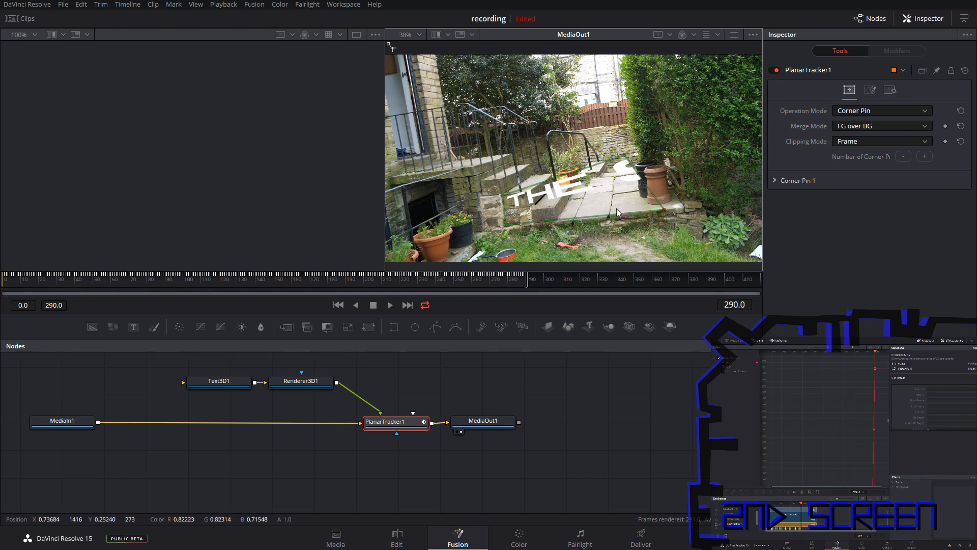
{"action": "left_click_drag", "start_coordinate": [506, 227], "coordinate": [508, 229]}
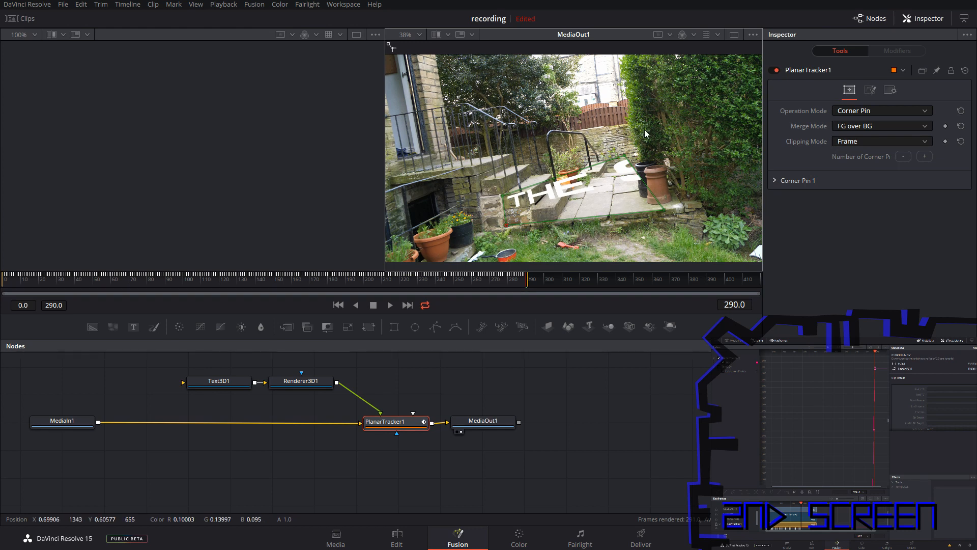
{"action": "left_click_drag", "start_coordinate": [624, 155], "coordinate": [656, 181]}
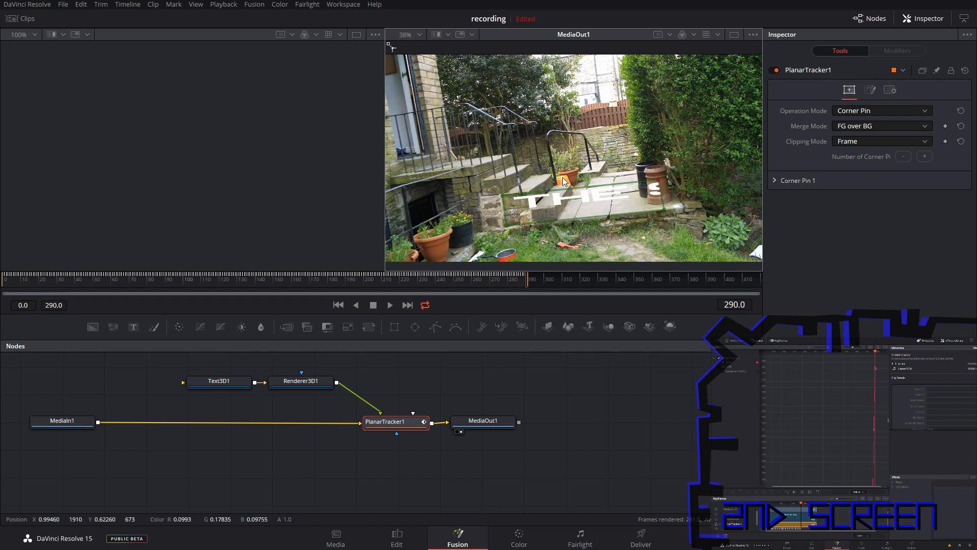
Step: Unlock the Text 3D node's X/Y/Z scale and reduce its X scale to 0.277
{"action": "left_click", "coordinate": [212, 382]}
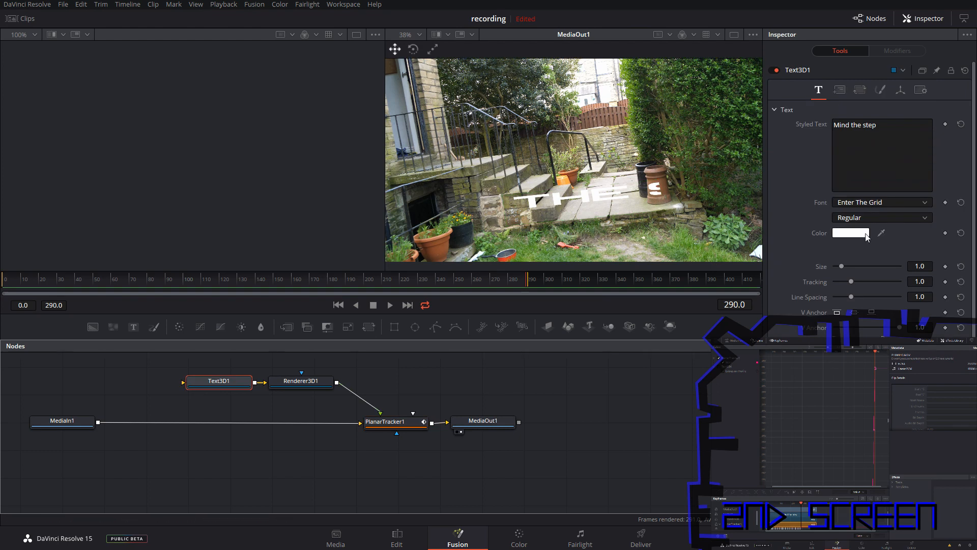
{"action": "left_click", "coordinate": [898, 92]}
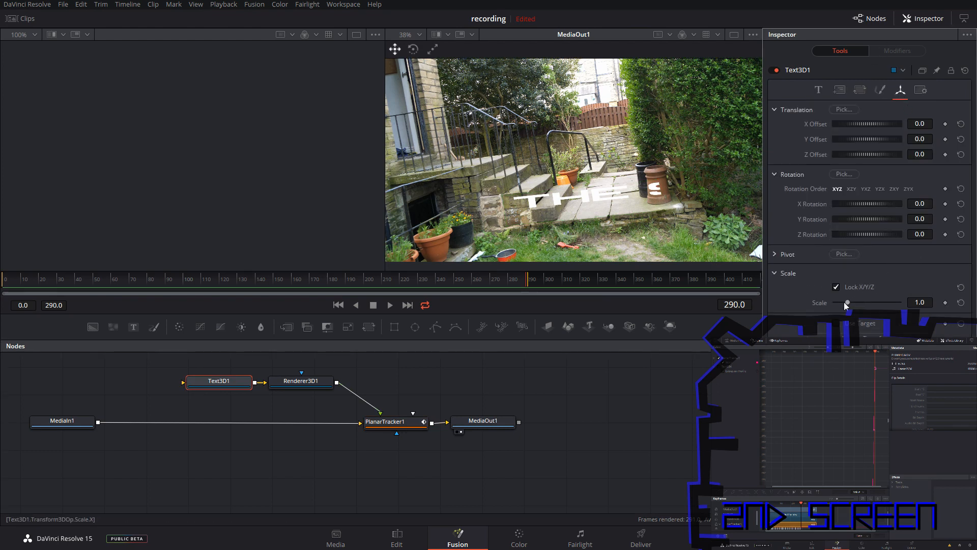
{"action": "left_click", "coordinate": [836, 287]}
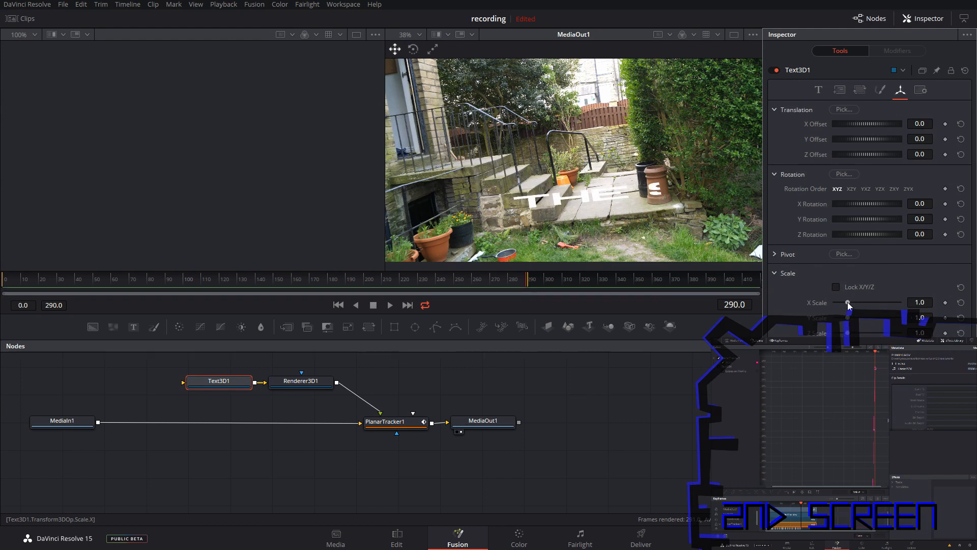
{"action": "left_click_drag", "start_coordinate": [848, 304], "coordinate": [839, 308]}
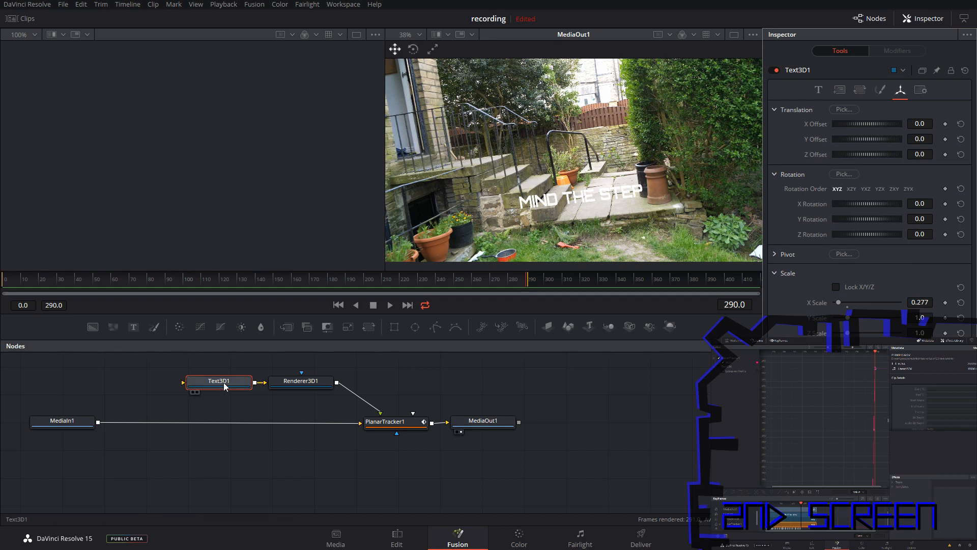
Step: View the 3D text in its own viewer, narrow it to about 0.168 X scale and move it to about 0.274 X and -0.817 Y offset
{"action": "left_click_drag", "start_coordinate": [224, 383], "coordinate": [200, 210]}
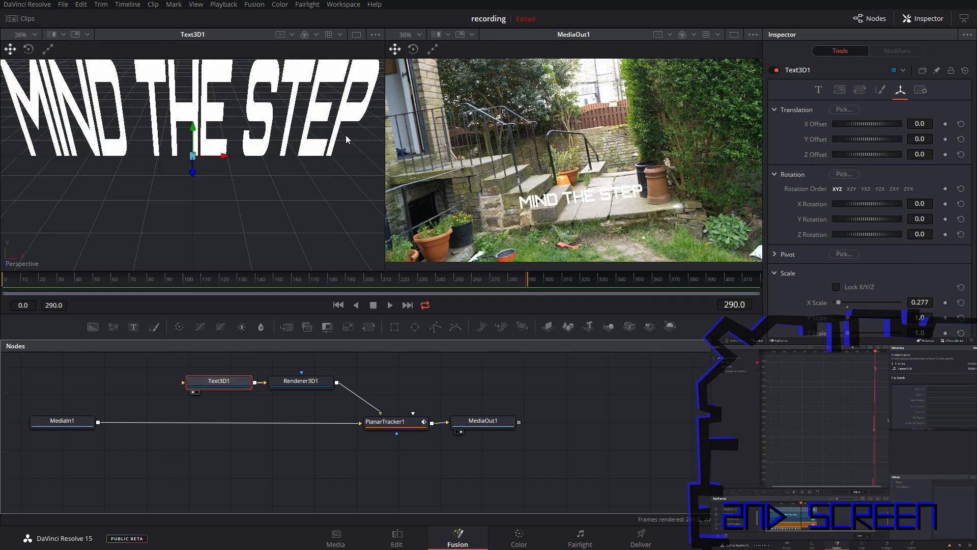
{"action": "left_click_drag", "start_coordinate": [194, 133], "coordinate": [294, 239]}
{"action": "left_click", "coordinate": [48, 50]}
{"action": "left_click", "coordinate": [10, 48]}
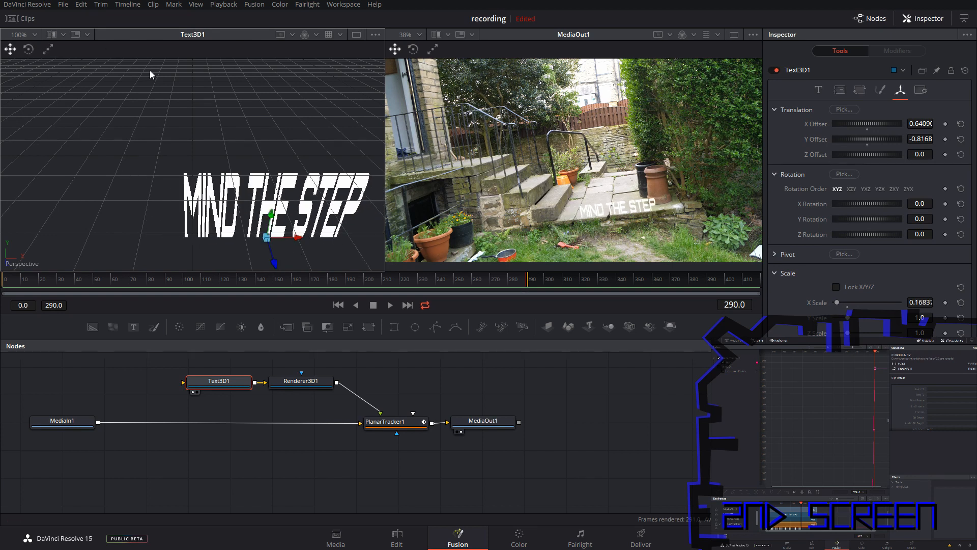
{"action": "left_click_drag", "start_coordinate": [299, 242], "coordinate": [258, 241]}
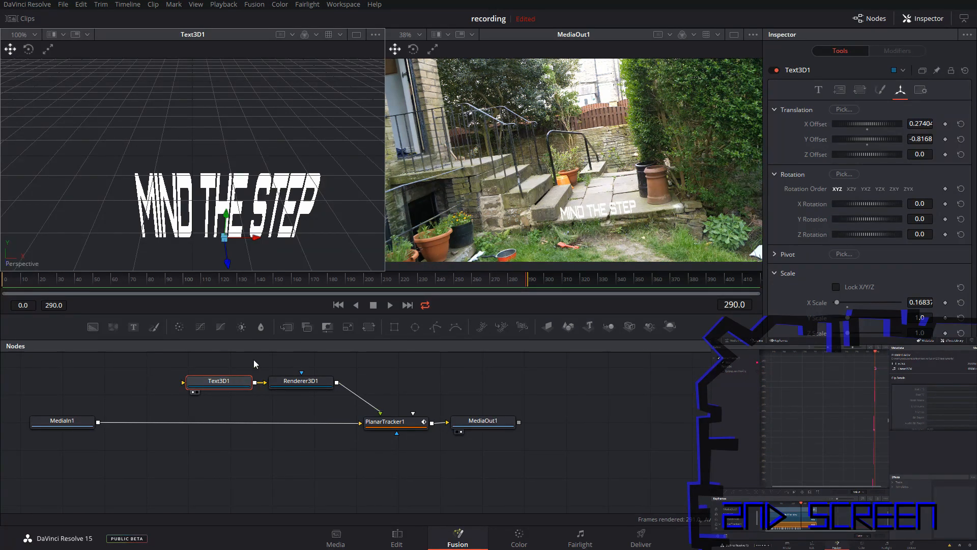
Step: Move the Text 3D node farther from the Renderer 3D node to make room between them
{"action": "scroll", "coordinate": [257, 366], "scroll_direction": "up", "scroll_amount": 3}
{"action": "scroll", "coordinate": [263, 367], "scroll_direction": "down", "scroll_amount": 2}
{"action": "left_click_drag", "start_coordinate": [238, 414], "coordinate": [172, 415]}
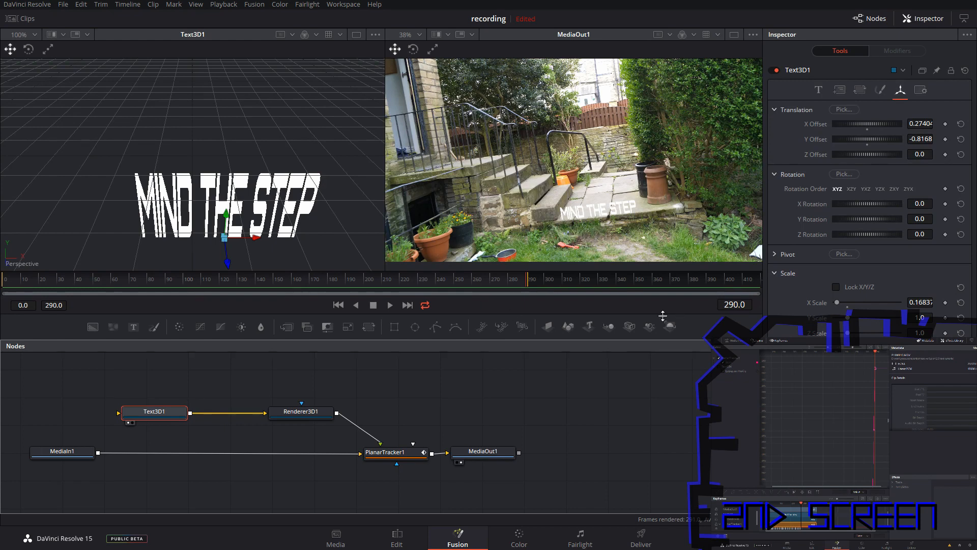
{"action": "mouse_move", "coordinate": [589, 325]}
{"action": "left_mouse_down"}
{"action": "mouse_move", "coordinate": [214, 389]}
{"action": "mouse_move", "coordinate": [435, 391]}
{"action": "mouse_move", "coordinate": [580, 341]}
{"action": "left_mouse_up"}
{"action": "left_click_drag", "start_coordinate": [532, 399], "coordinate": [531, 400]}
{"action": "key", "text": "Delete"}
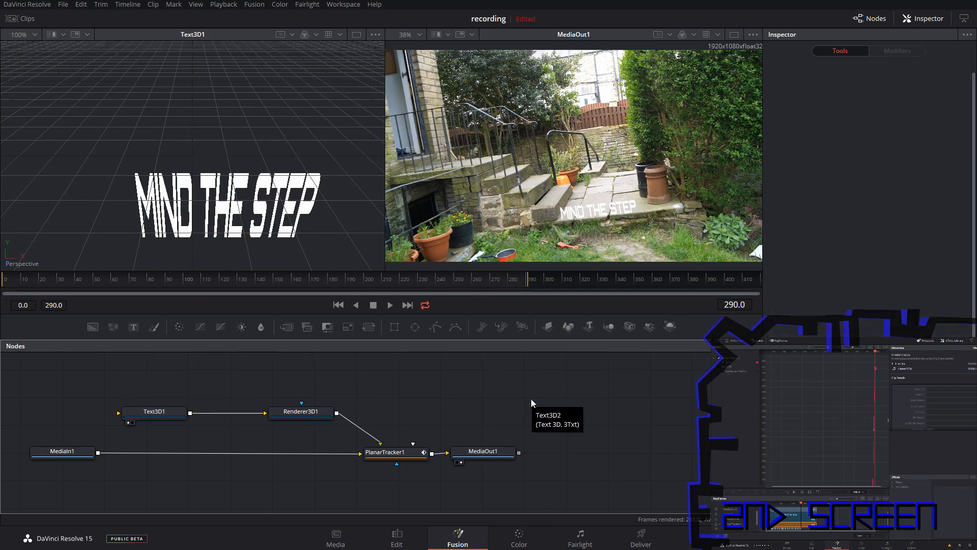
Step: Duplicate the Text 3D node so both texts merge into the renderer, and place the original node higher in the graph
{"action": "left_click", "coordinate": [153, 412]}
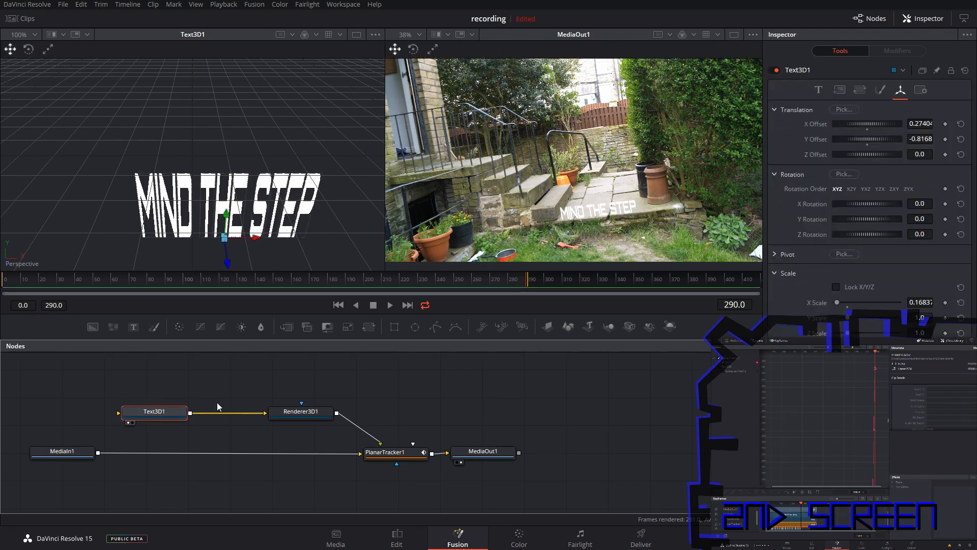
{"action": "key", "text": "ctrl+v"}
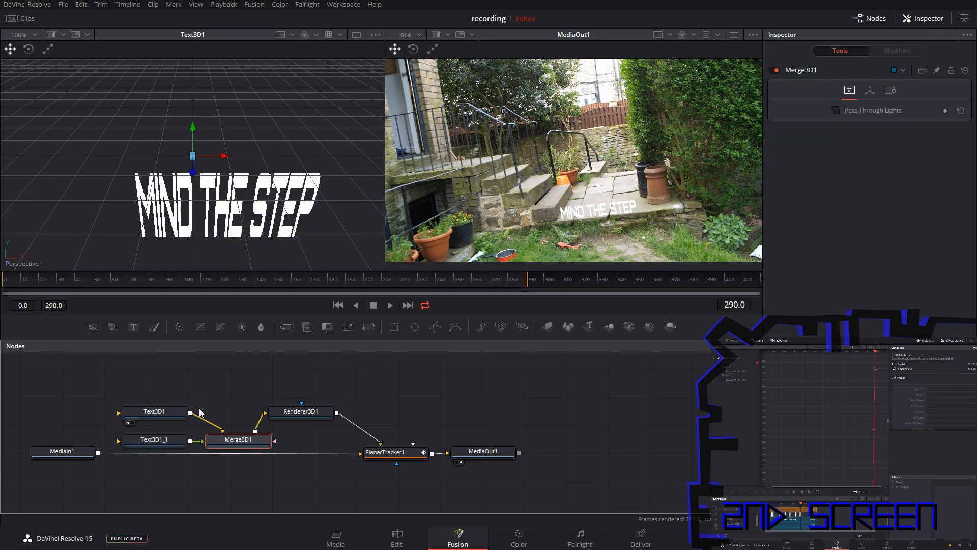
{"action": "left_click_drag", "start_coordinate": [163, 413], "coordinate": [159, 373]}
{"action": "scroll", "coordinate": [160, 373], "scroll_direction": "up", "scroll_amount": 1}
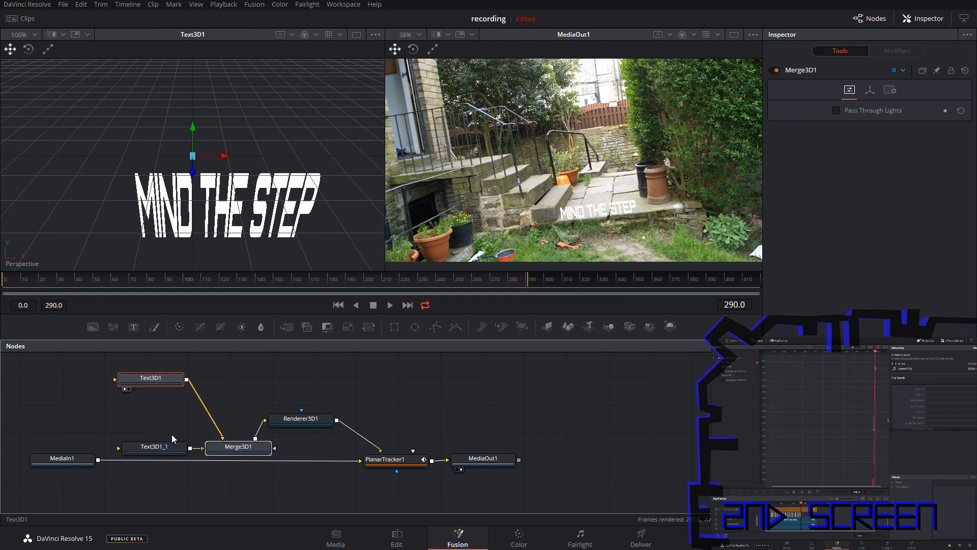
Step: Place the duplicate text node directly below the original and line up the Merge 3D and Renderer 3D nodes beside it, above the tracker
{"action": "left_click_drag", "start_coordinate": [174, 449], "coordinate": [171, 403]}
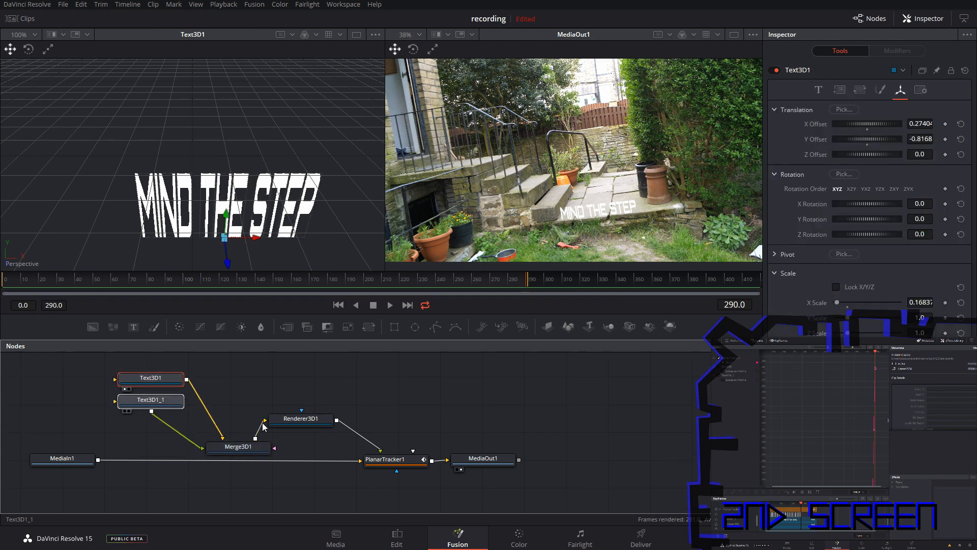
{"action": "left_click_drag", "start_coordinate": [239, 448], "coordinate": [365, 401]}
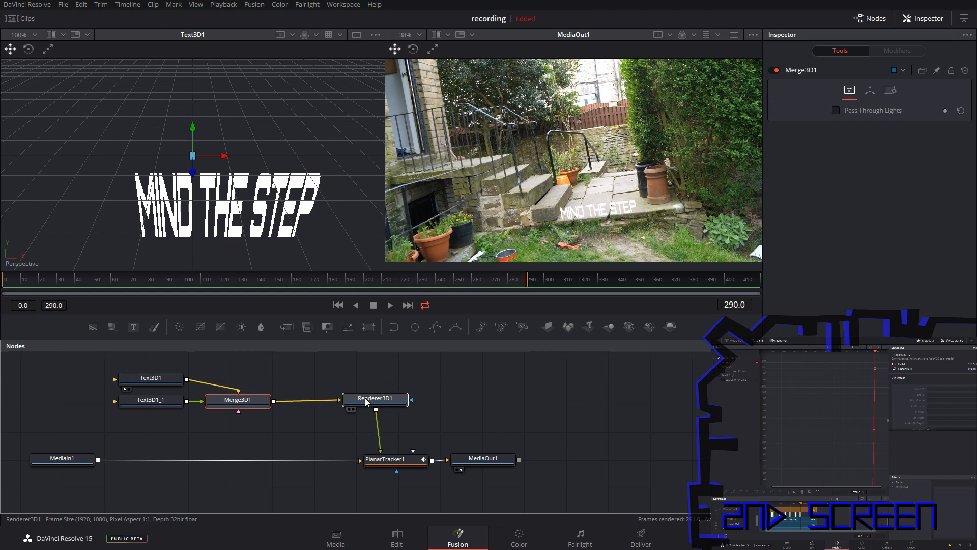
{"action": "left_click", "coordinate": [450, 407]}
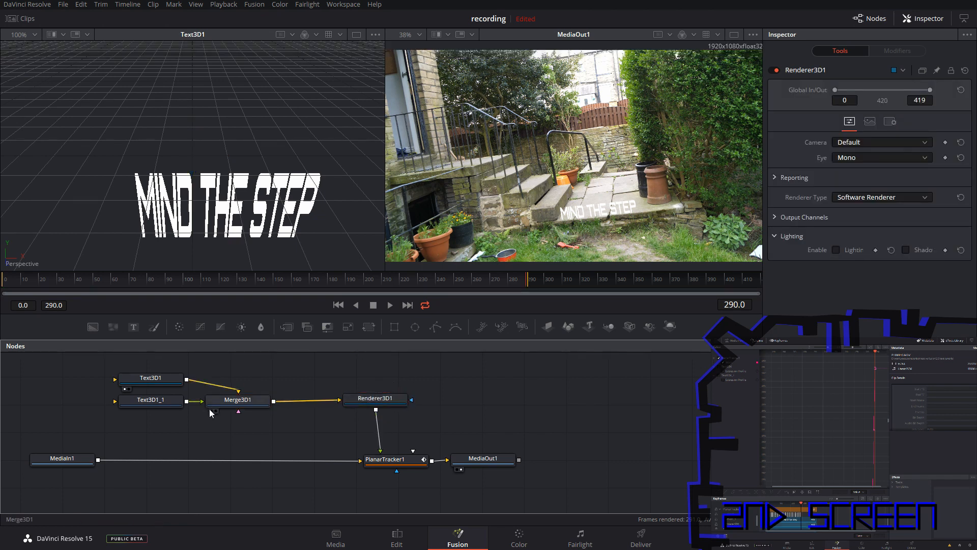
Step: Push the original 3D text back to about -0.026 Z offset and color it black (#000000)
{"action": "left_click", "coordinate": [157, 380]}
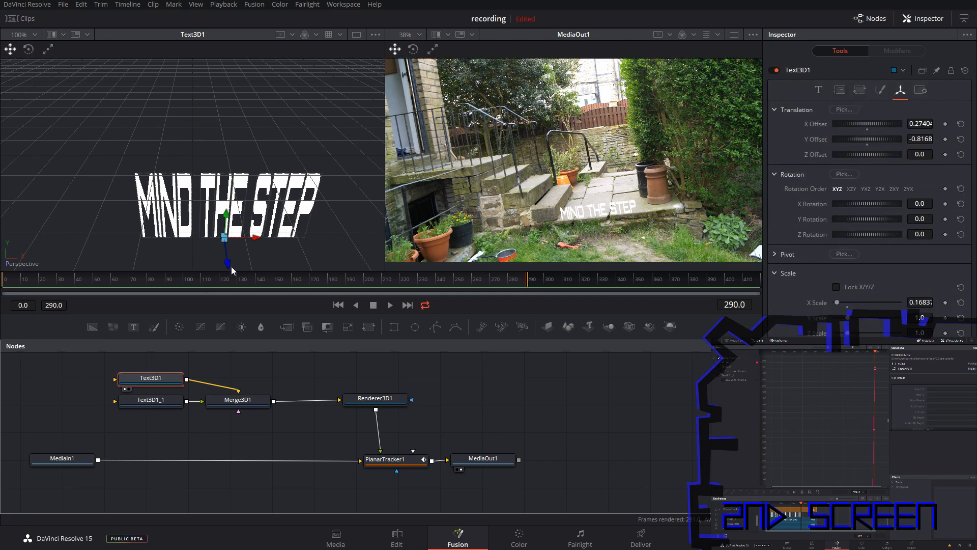
{"action": "left_click_drag", "start_coordinate": [226, 262], "coordinate": [227, 262]}
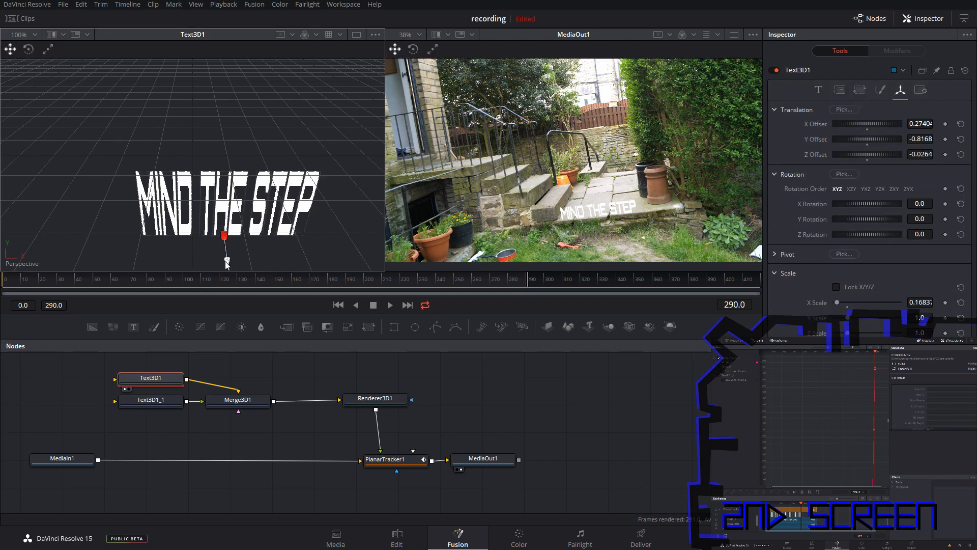
{"action": "left_click", "coordinate": [818, 89]}
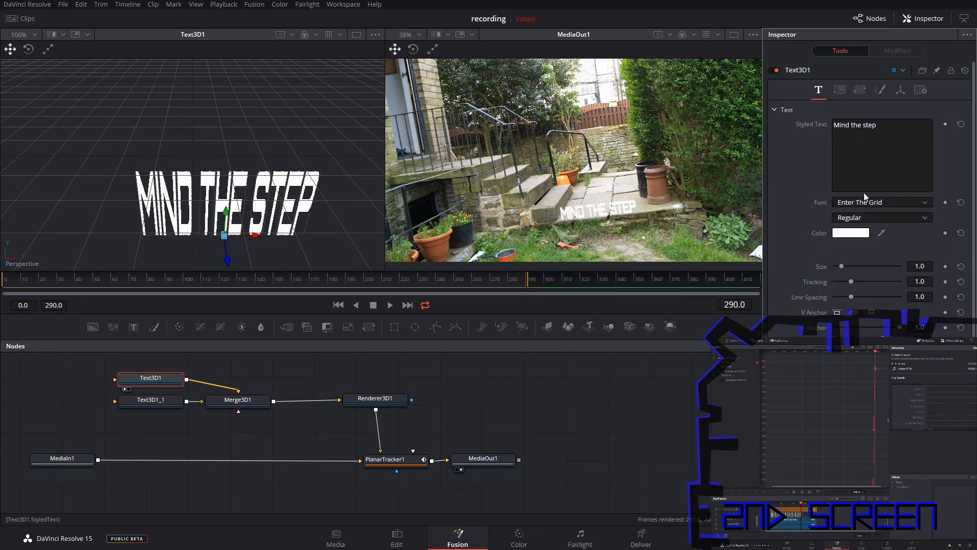
{"action": "left_click", "coordinate": [852, 233]}
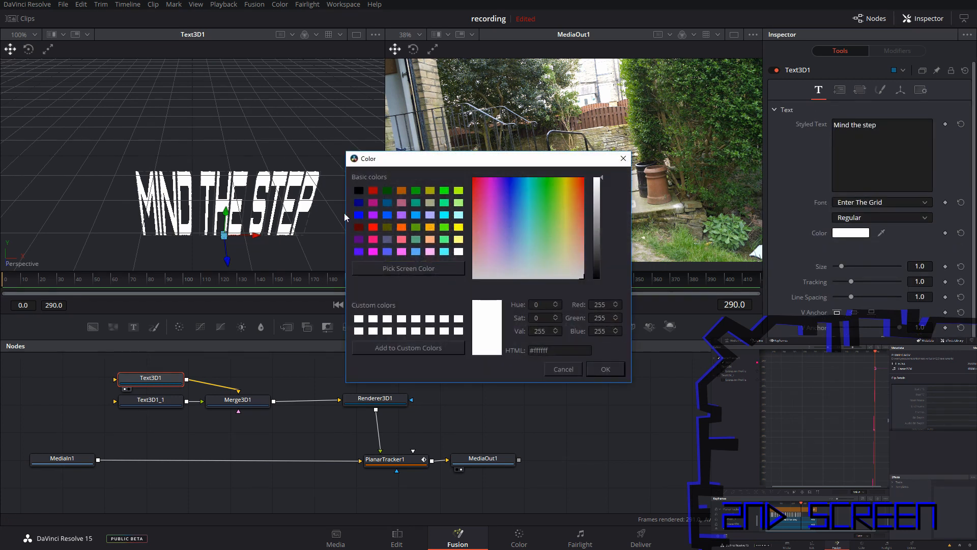
{"action": "left_click", "coordinate": [359, 190]}
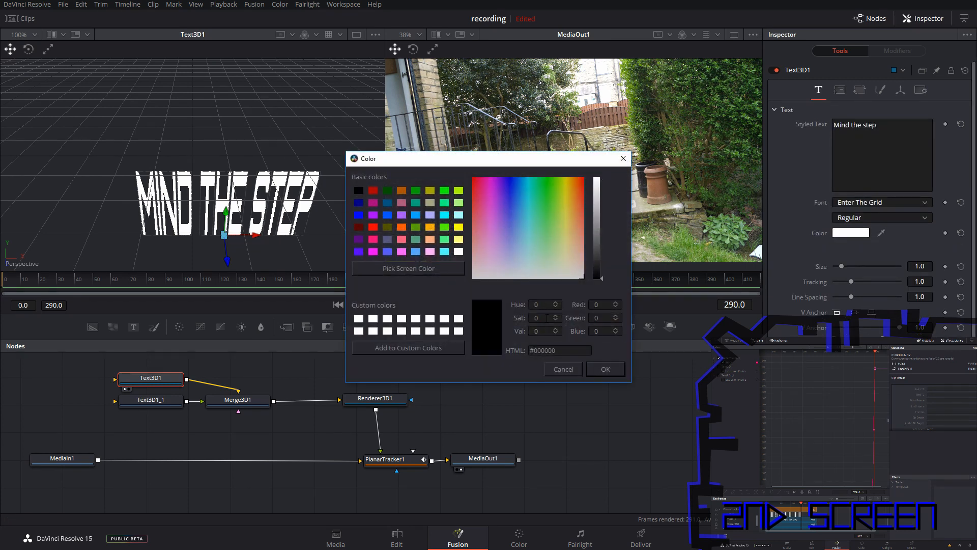
{"action": "left_click", "coordinate": [604, 368]}
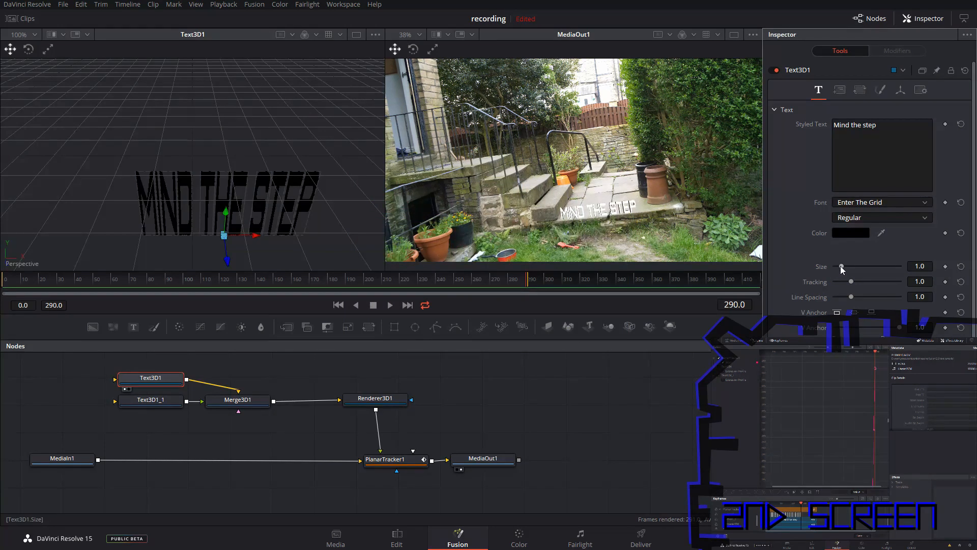
Step: Try enlarging the black text to size 1.1, and set its size back to 1.0
{"action": "left_click_drag", "start_coordinate": [841, 265], "coordinate": [841, 270]}
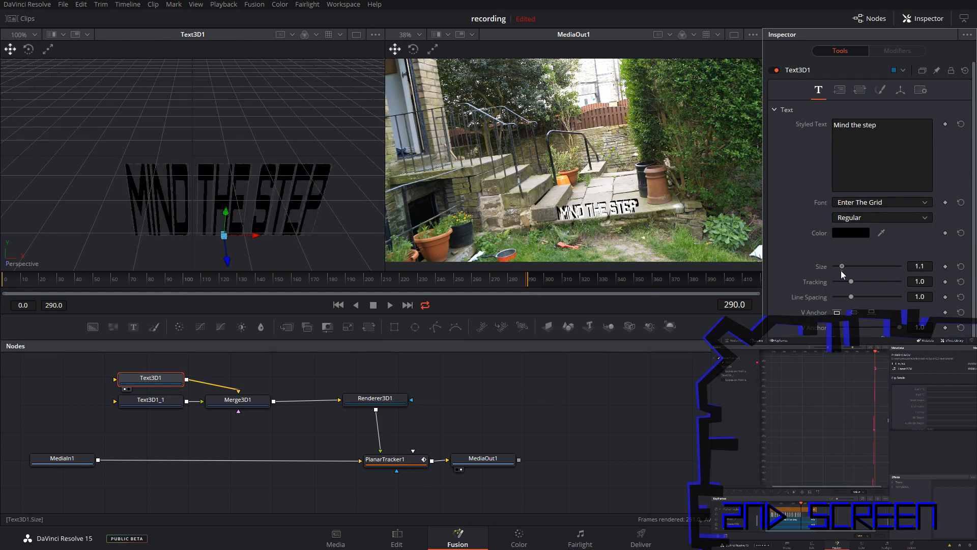
{"action": "left_click", "coordinate": [928, 266]}
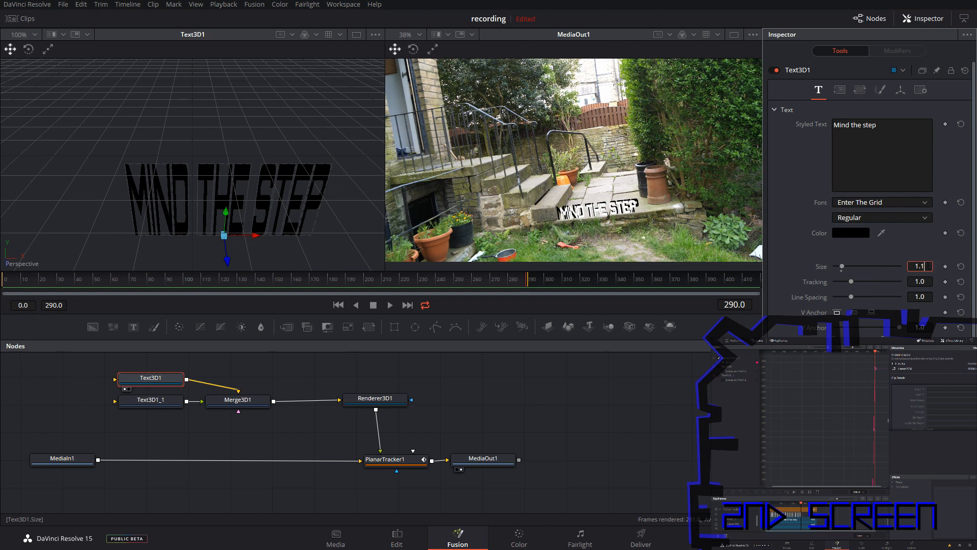
{"action": "type", "text": "1"}
{"action": "key", "text": "Tab"}
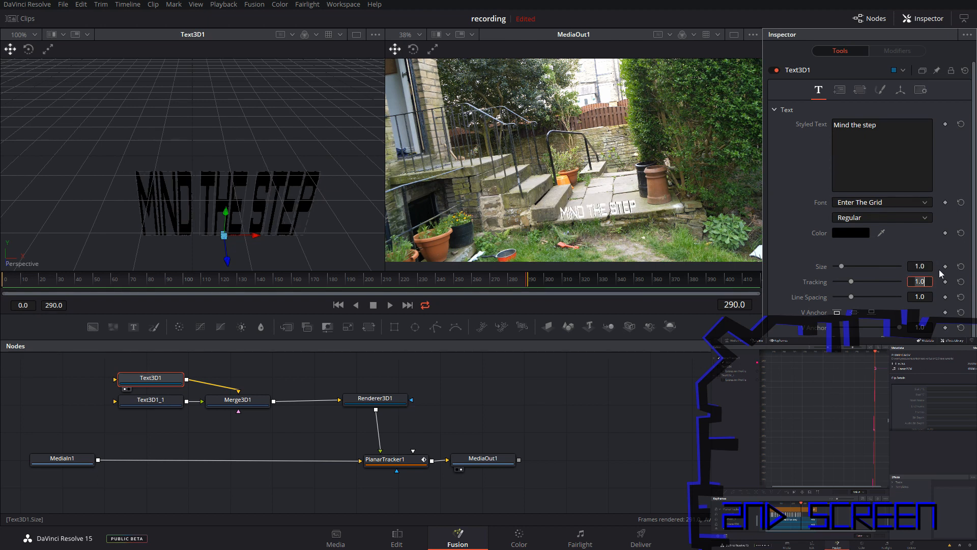
Step: Shift the black text sideways behind the white text, to an X offset of 0.29
{"action": "left_click", "coordinate": [253, 236]}
{"action": "left_click_drag", "start_coordinate": [254, 235], "coordinate": [258, 235]}
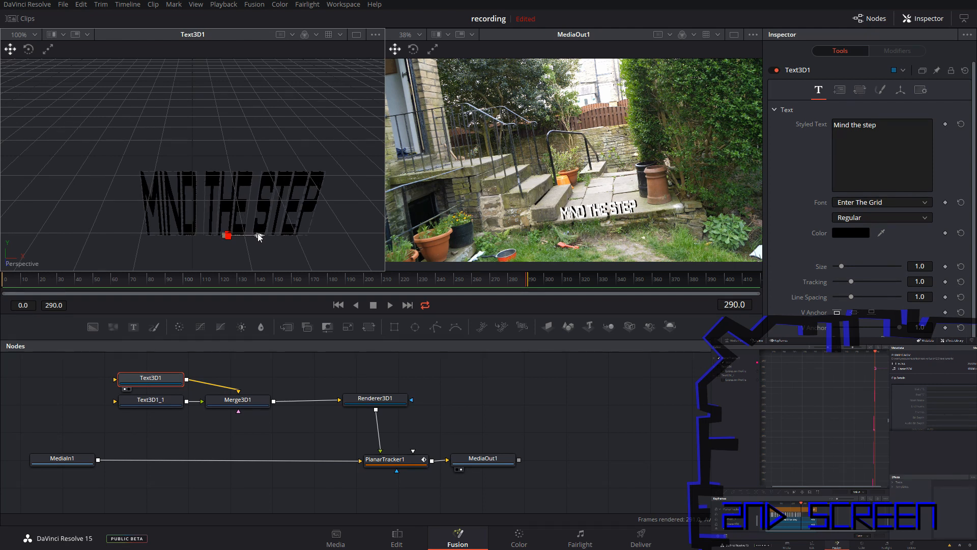
{"action": "left_click_drag", "start_coordinate": [260, 237], "coordinate": [260, 237]}
{"action": "left_click", "coordinate": [899, 90]}
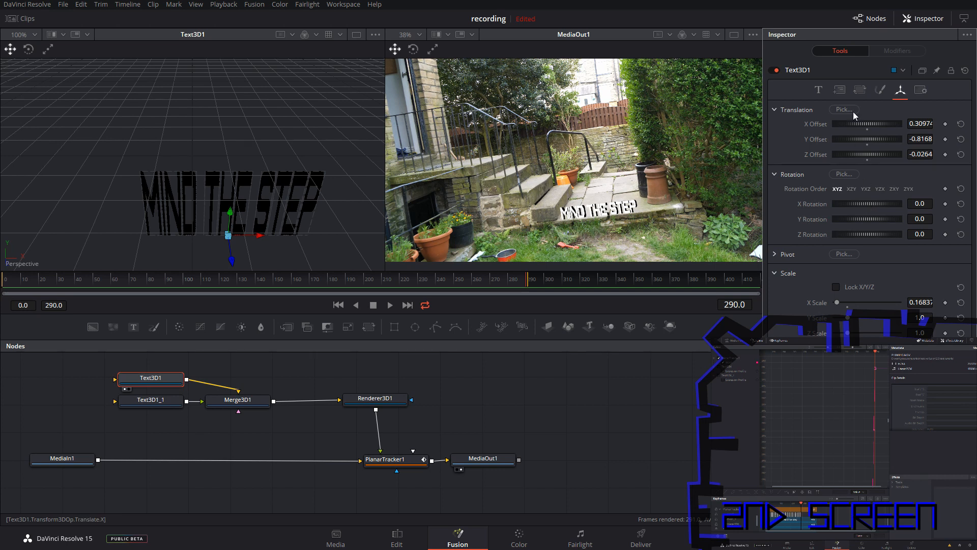
{"action": "left_click_drag", "start_coordinate": [868, 121], "coordinate": [866, 126]}
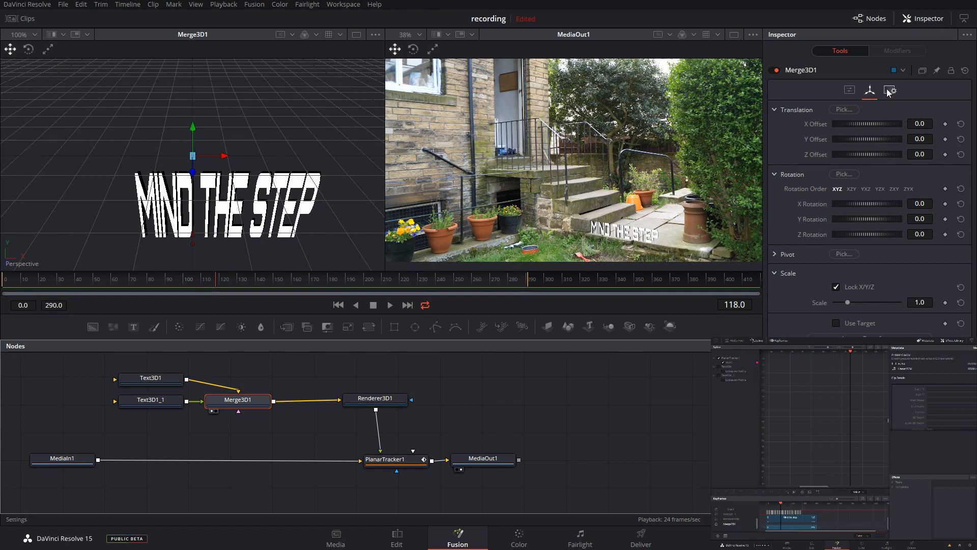
Step: Examine the Merge 3D node's transform settings and the planar tracker's corner-pin settings
{"action": "left_click", "coordinate": [871, 92]}
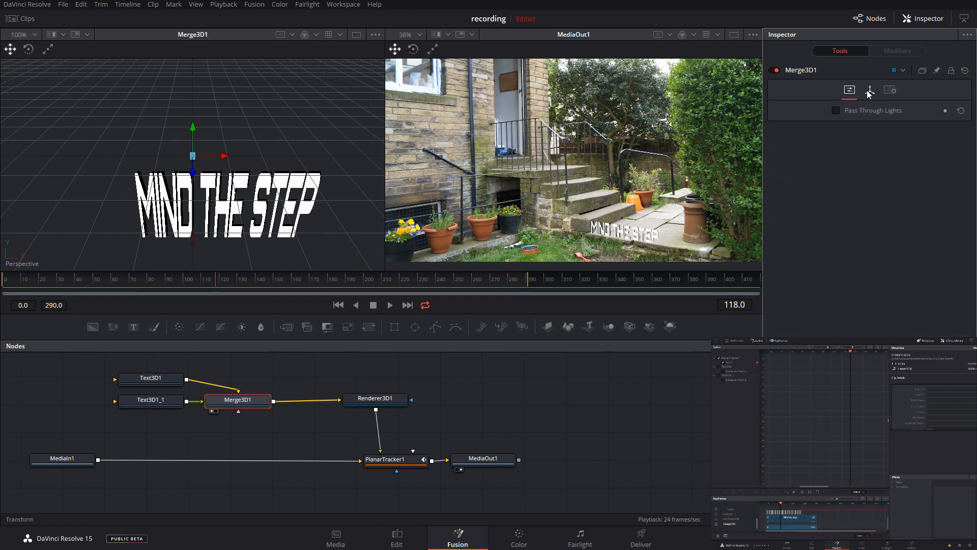
{"action": "left_click", "coordinate": [872, 95]}
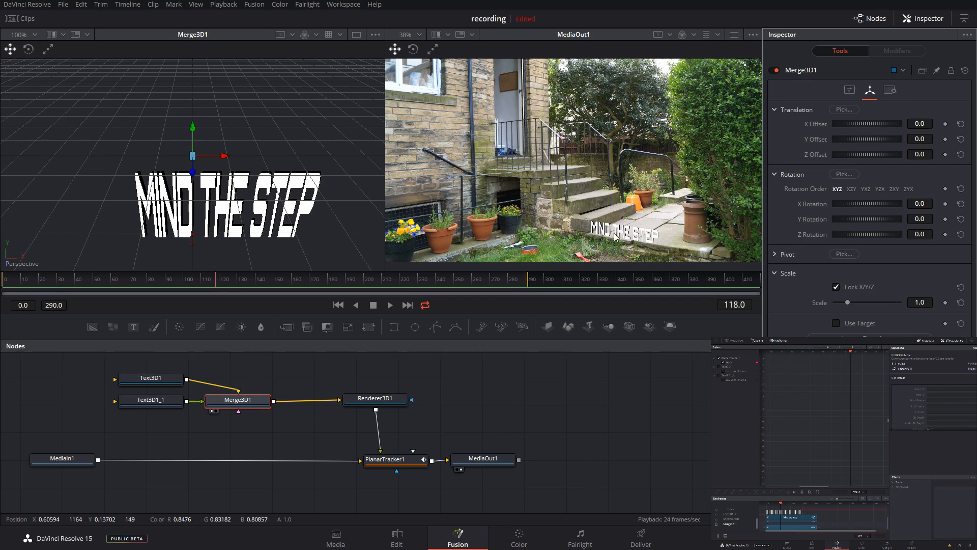
{"action": "left_click", "coordinate": [391, 461]}
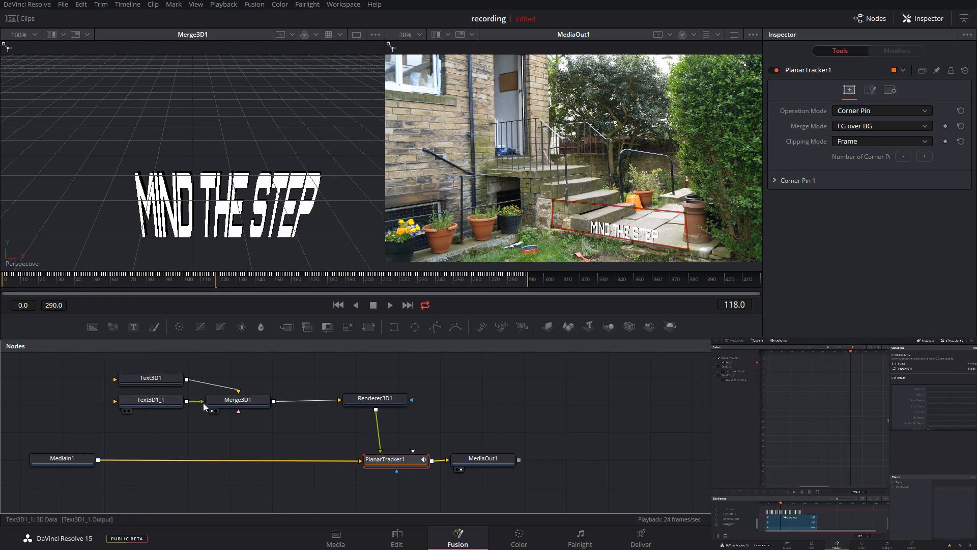
{"action": "left_click", "coordinate": [224, 404]}
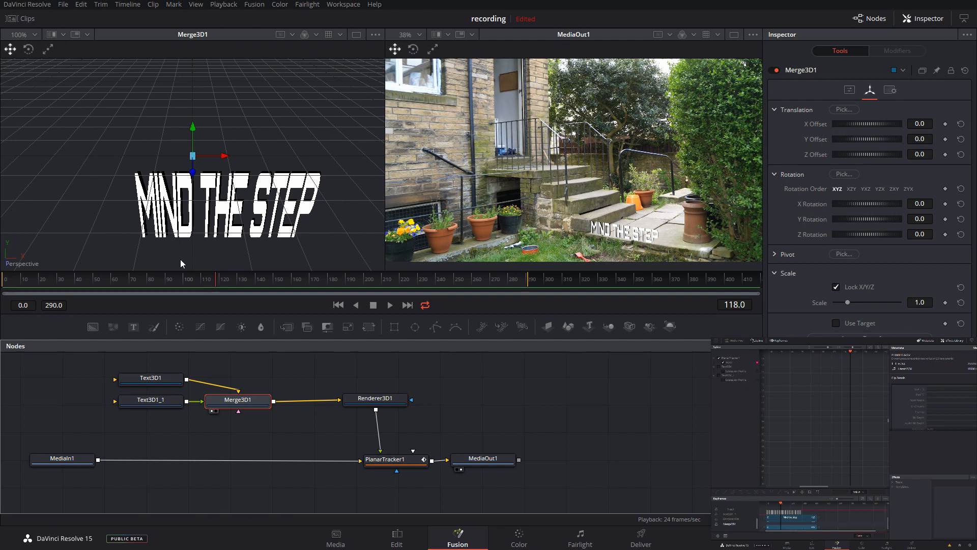
Step: Animate the white text writing on by keyframing its Write On End from 0.0 at frame 0 to 1.0 at frame 50
{"action": "left_click", "coordinate": [149, 402]}
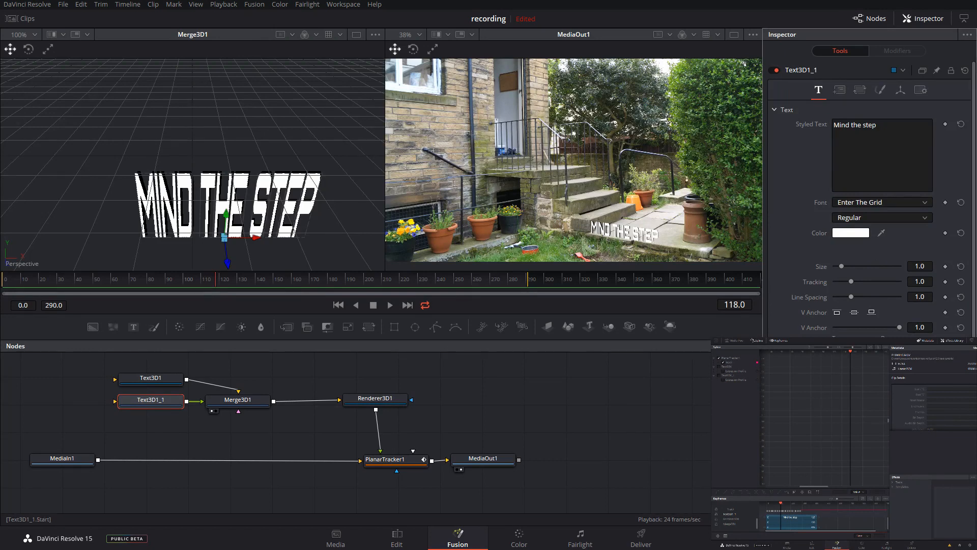
{"action": "left_click_drag", "start_coordinate": [900, 440], "coordinate": [833, 440]}
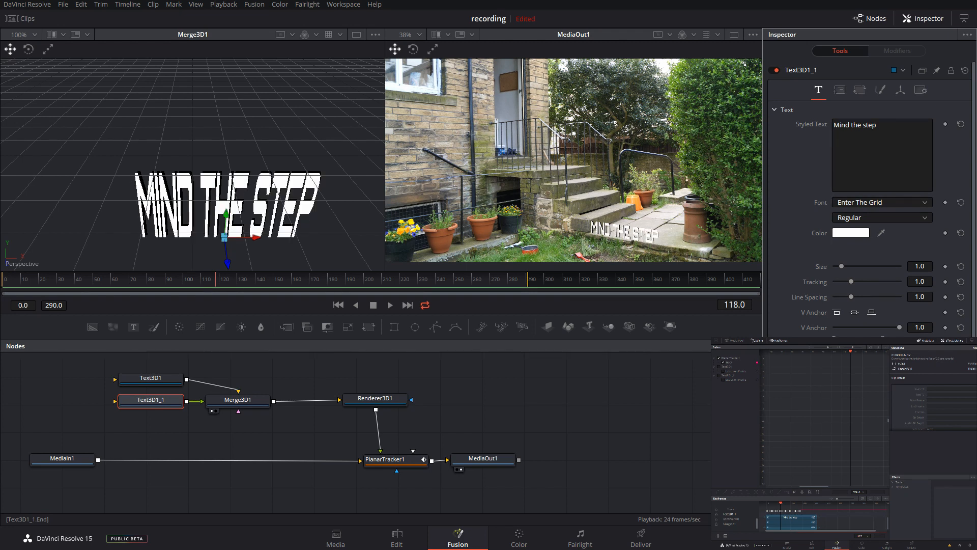
{"action": "mouse_move", "coordinate": [901, 440]}
{"action": "left_mouse_down"}
{"action": "mouse_move", "coordinate": [833, 440]}
{"action": "mouse_move", "coordinate": [901, 440]}
{"action": "left_mouse_up"}
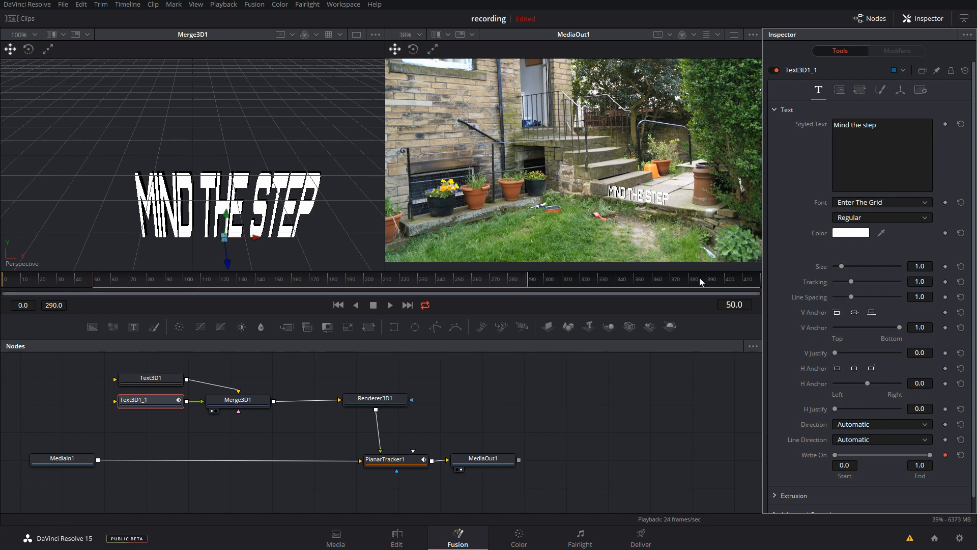
{"action": "left_click", "coordinate": [338, 305]}
{"action": "left_click_drag", "start_coordinate": [917, 453], "coordinate": [829, 454]}
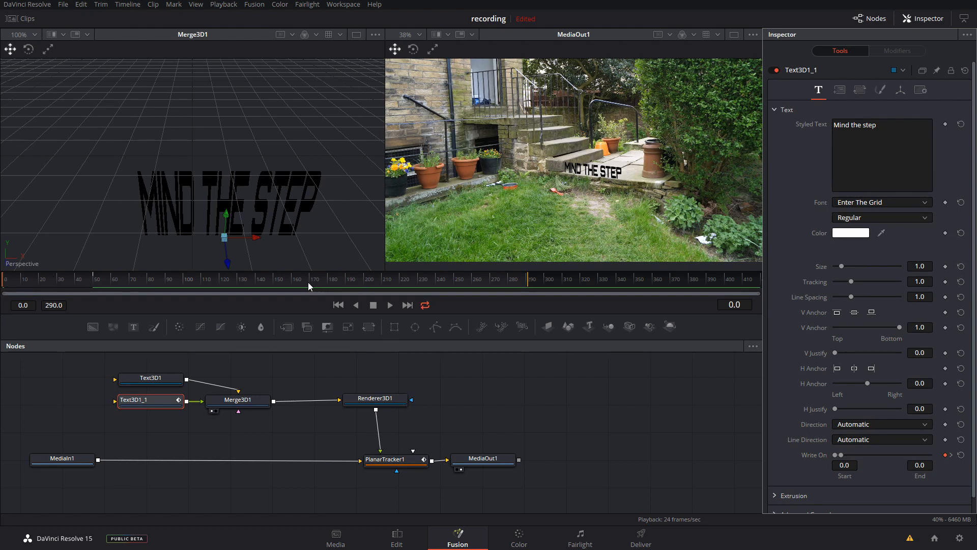
Step: Animate the white text writing off with a Write On keyframe at frame 150 and Start set to 1.0 at frame 200
{"action": "left_click", "coordinate": [275, 277]}
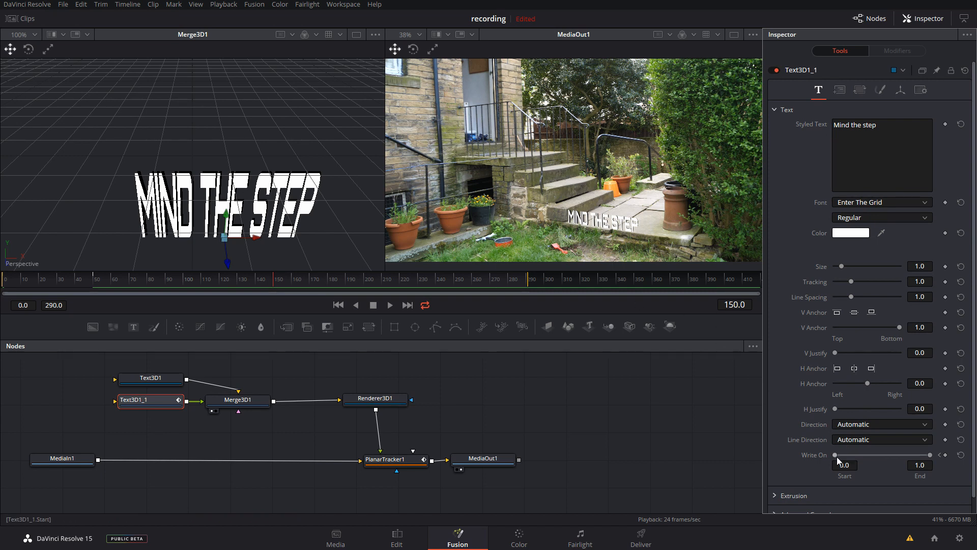
{"action": "left_click", "coordinate": [945, 454]}
{"action": "left_click", "coordinate": [364, 279]}
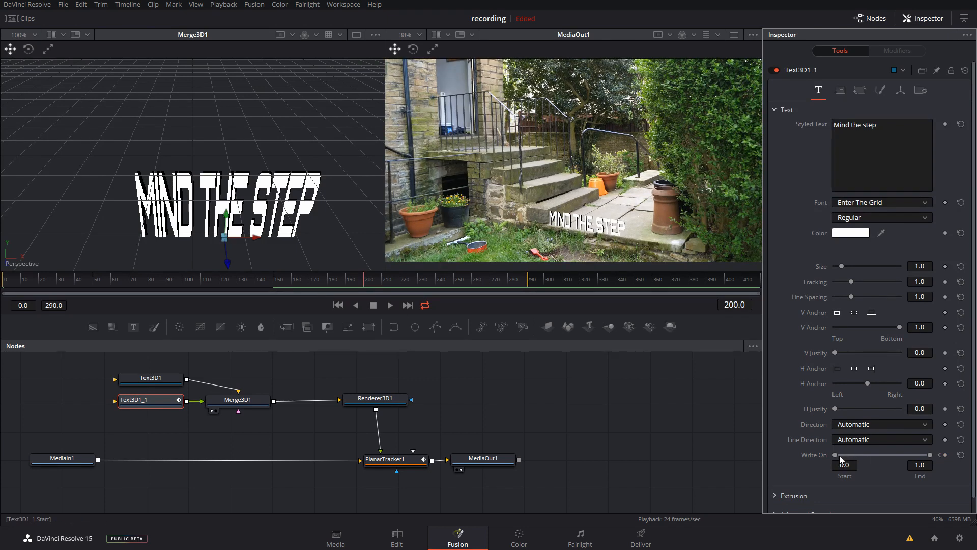
{"action": "left_click_drag", "start_coordinate": [872, 453], "coordinate": [930, 453]}
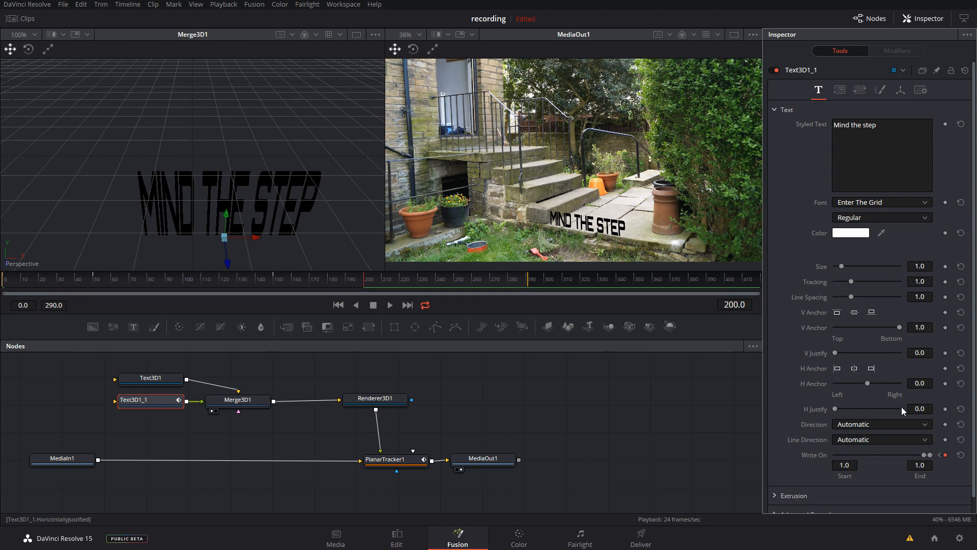
Step: Animate the black text writing on by keyframing its Write On End from 0.0 at frame 10 to 1.0 at frame 60
{"action": "left_click", "coordinate": [150, 379]}
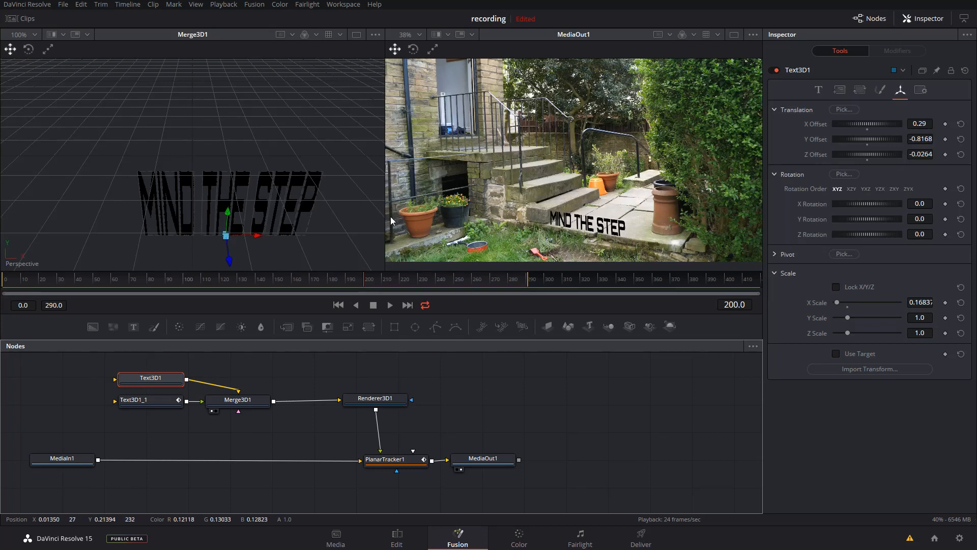
{"action": "left_click", "coordinate": [23, 279]}
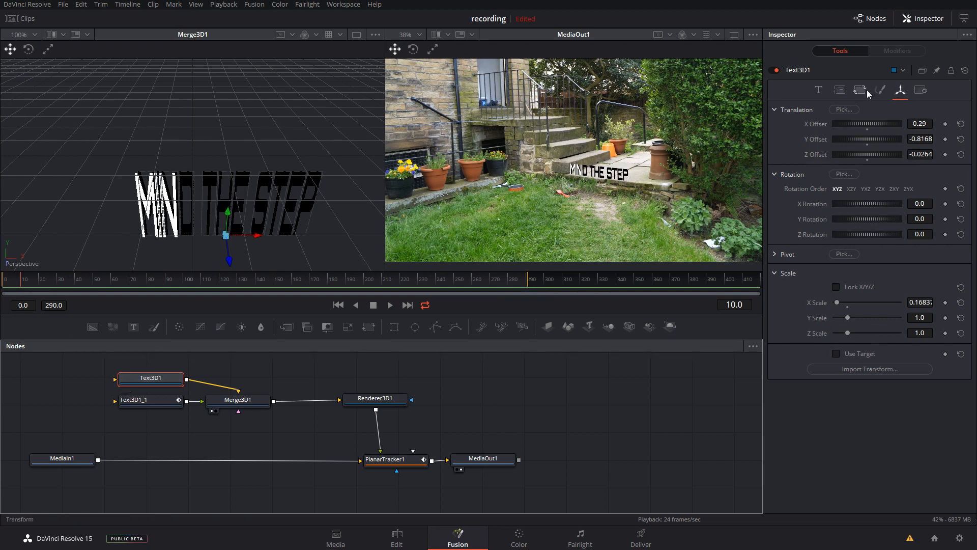
{"action": "left_click", "coordinate": [817, 90]}
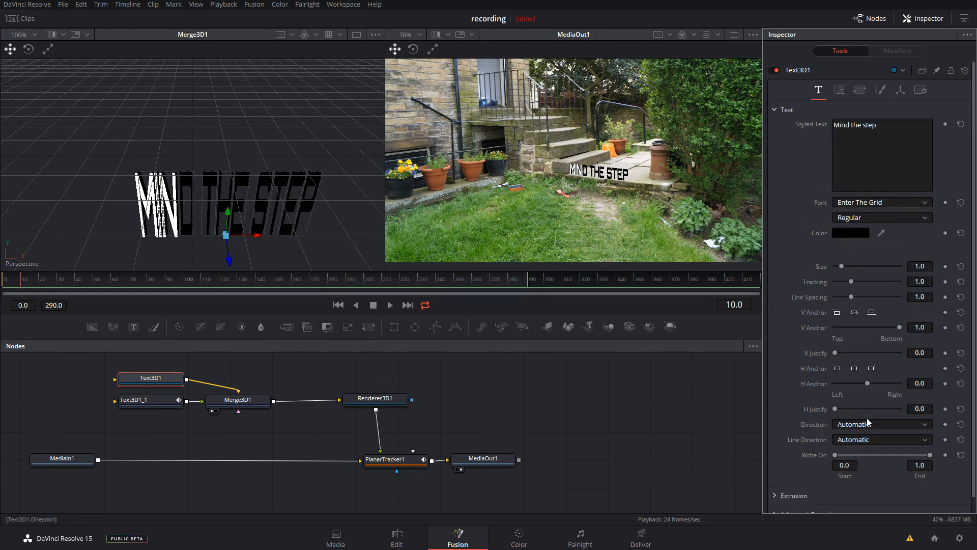
{"action": "left_click", "coordinate": [945, 454]}
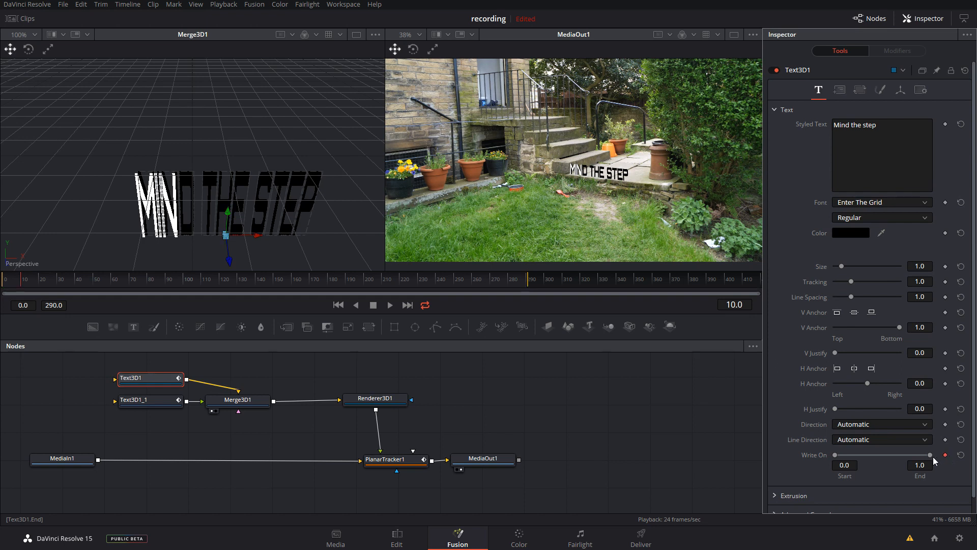
{"action": "left_click_drag", "start_coordinate": [907, 454], "coordinate": [831, 453]}
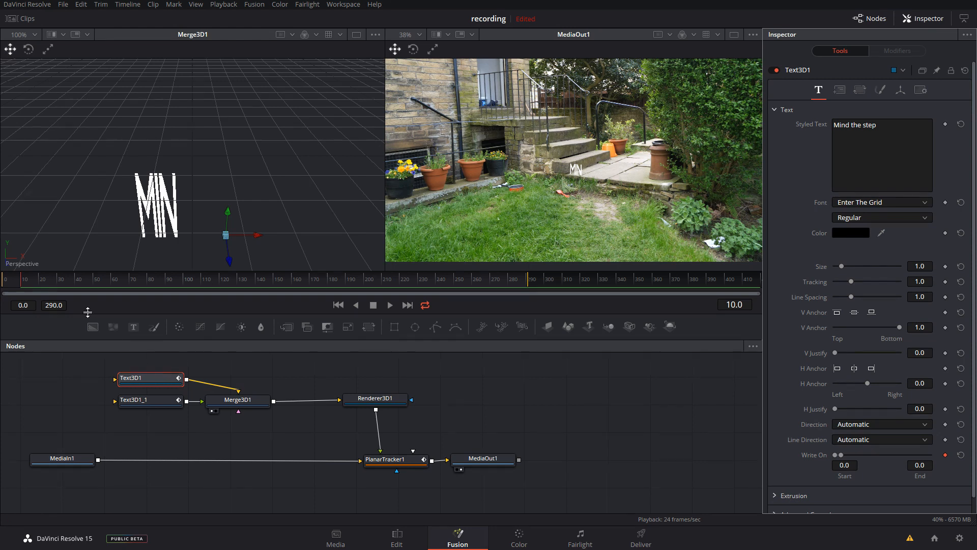
{"action": "left_click", "coordinate": [114, 283]}
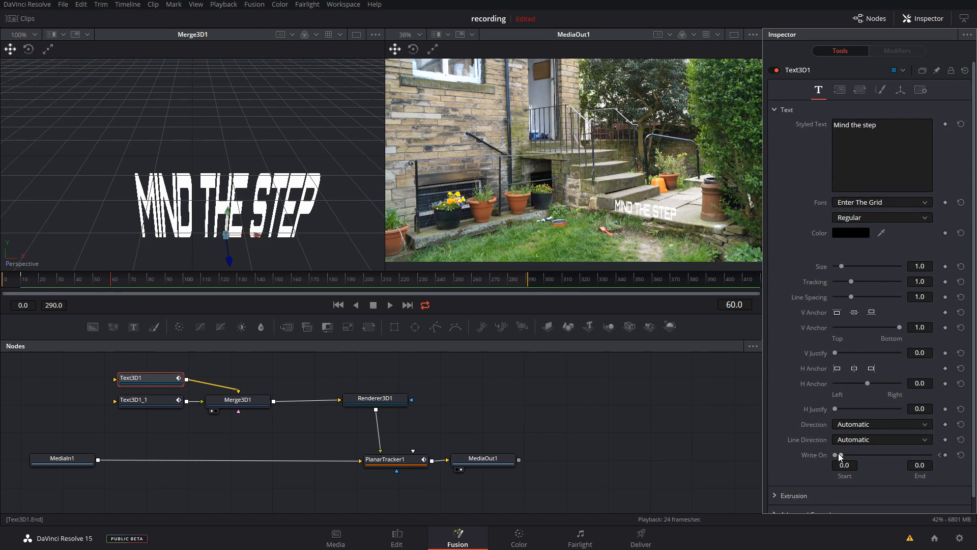
{"action": "left_click_drag", "start_coordinate": [842, 453], "coordinate": [930, 454]}
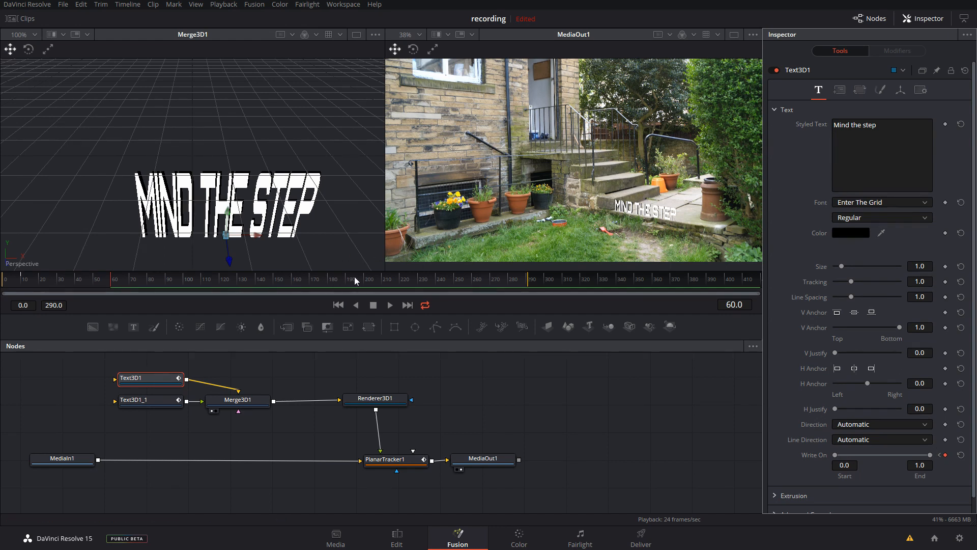
Step: Animate the black text writing off with a Write On keyframe at frame 160 and Start set to 1.0 at frame 210
{"action": "left_click", "coordinate": [275, 279]}
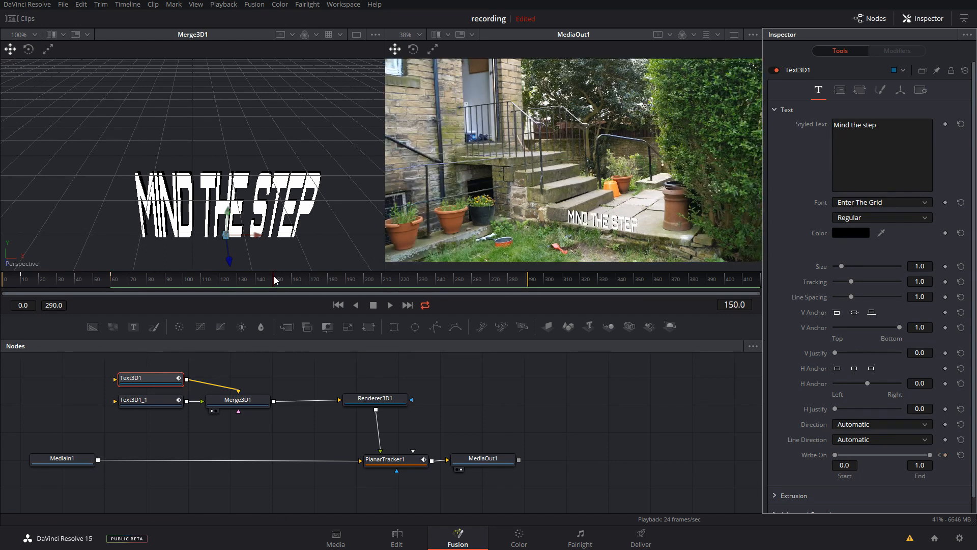
{"action": "left_click", "coordinate": [364, 279]}
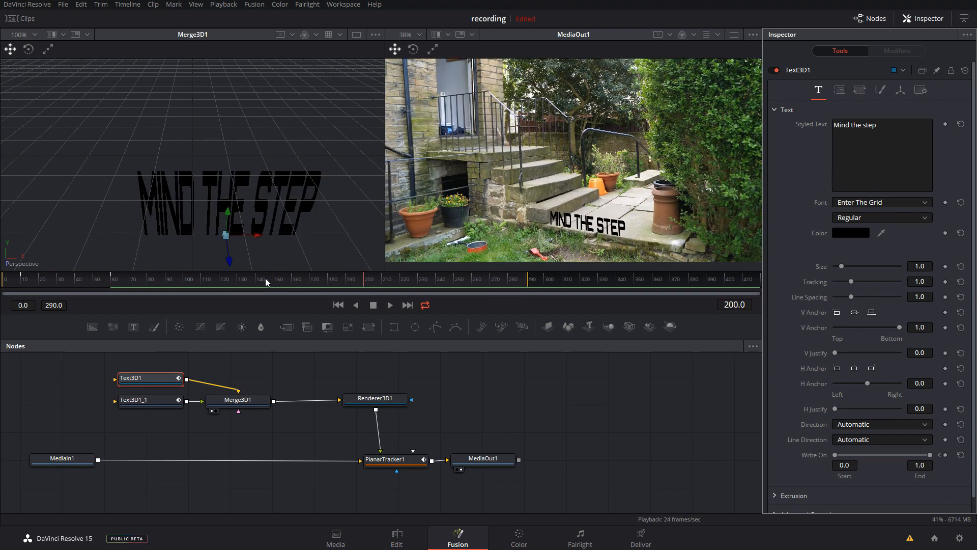
{"action": "left_click", "coordinate": [292, 279]}
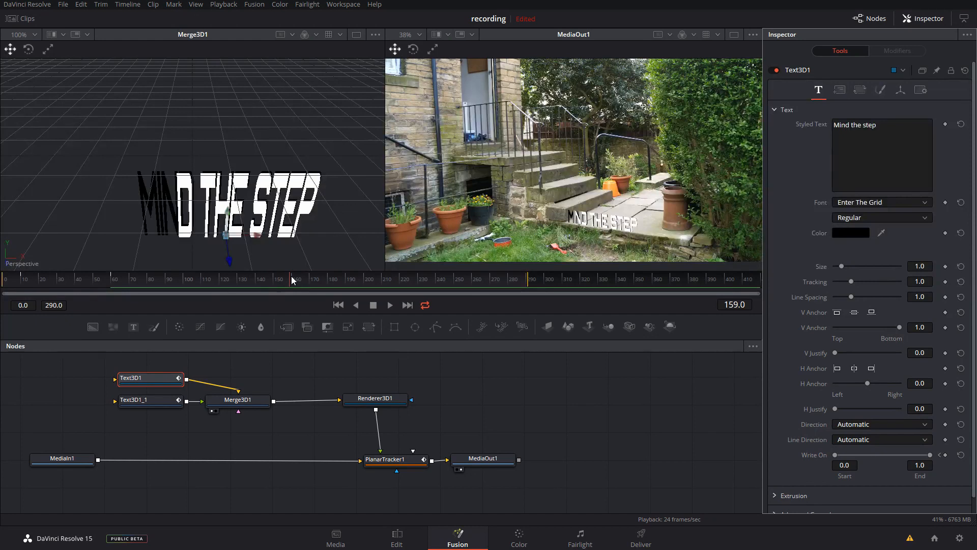
{"action": "left_click", "coordinate": [293, 280]}
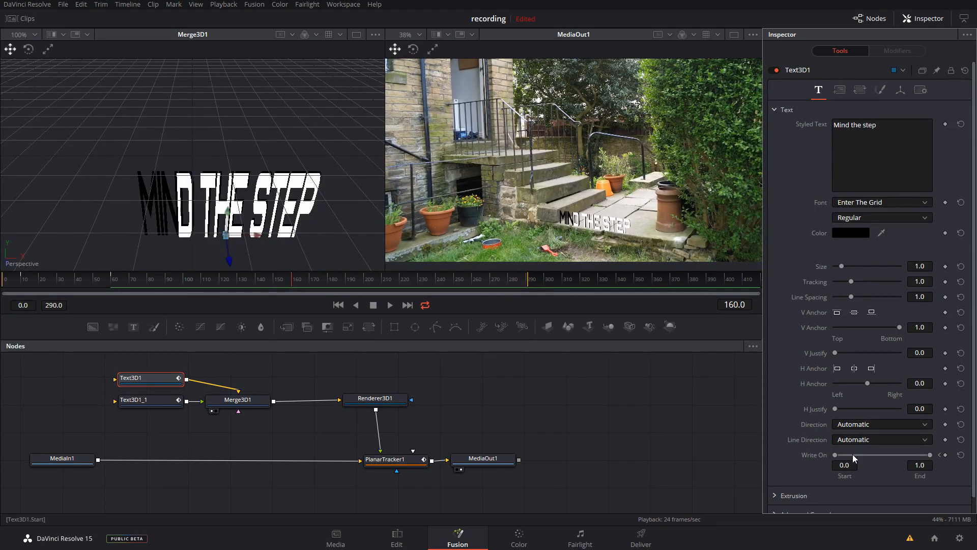
{"action": "left_click", "coordinate": [944, 455]}
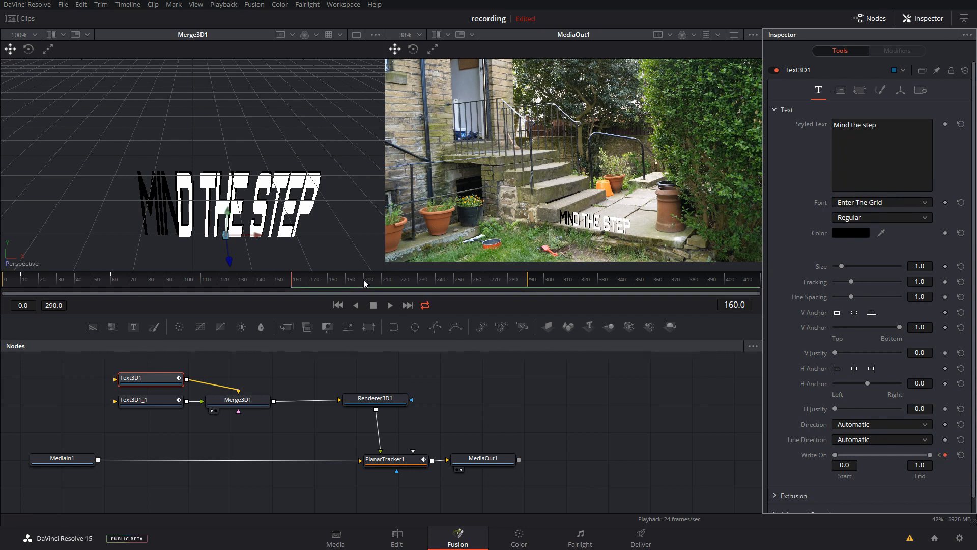
{"action": "left_click", "coordinate": [380, 279]}
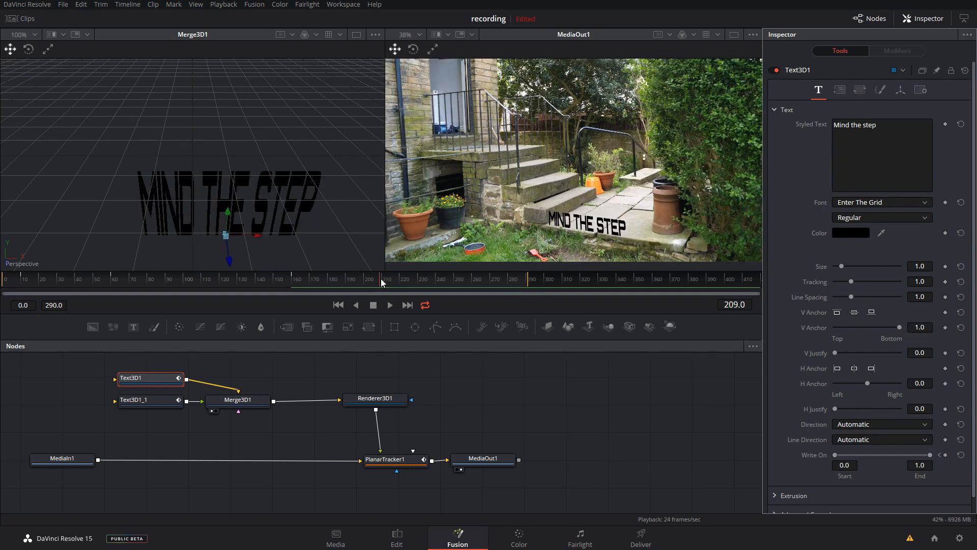
{"action": "left_click_drag", "start_coordinate": [381, 279], "coordinate": [382, 280]}
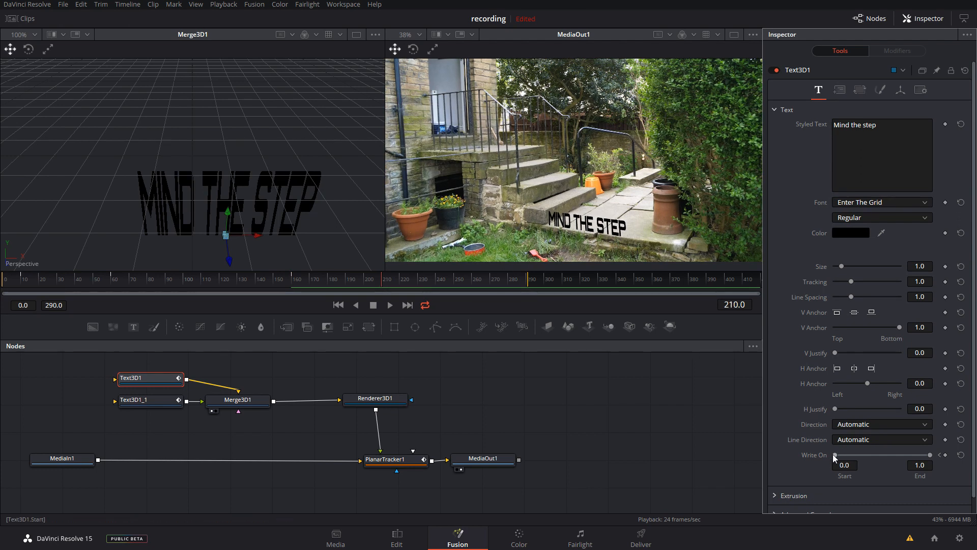
{"action": "left_click_drag", "start_coordinate": [834, 453], "coordinate": [925, 453]}
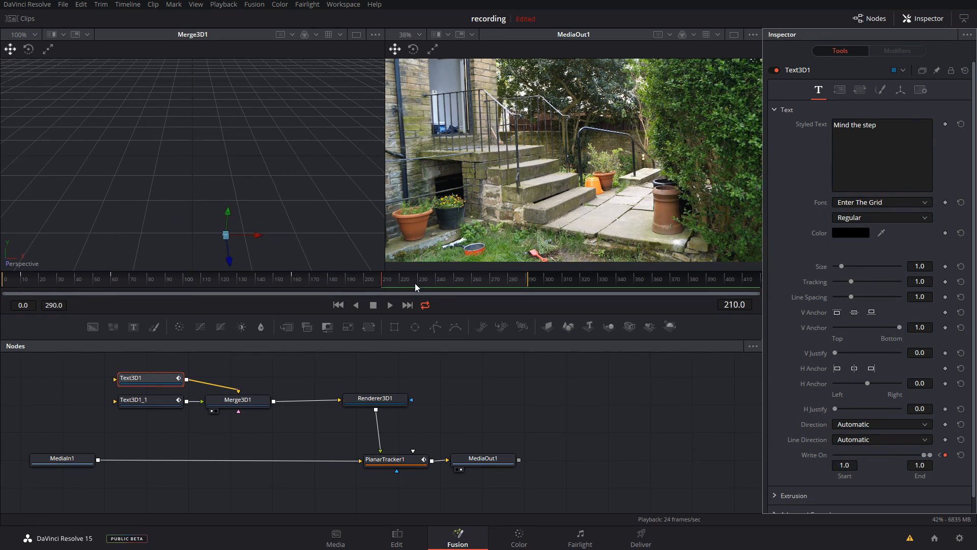
Step: Play the Fusion composite from frame 0 to review the staggered write-on of the white and black text
{"action": "left_click", "coordinate": [339, 305]}
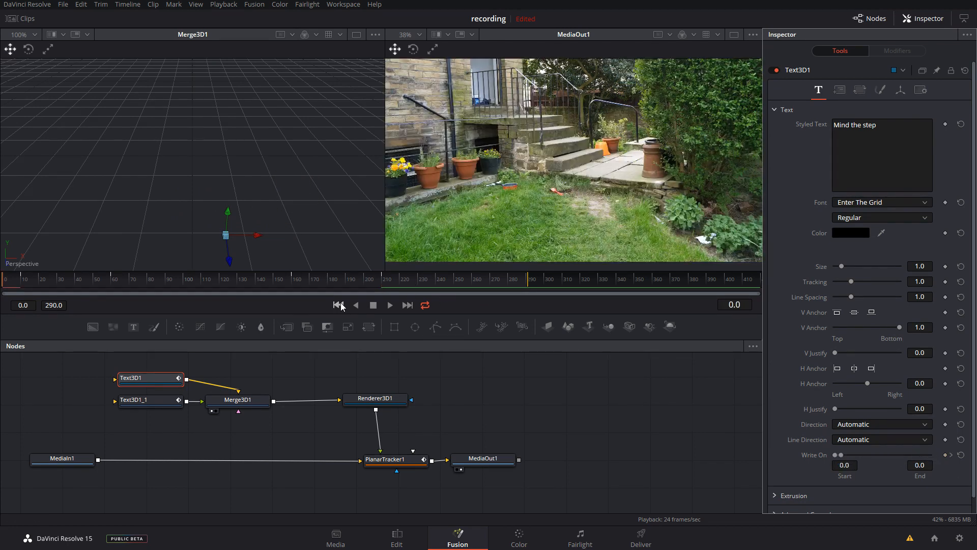
{"action": "left_click", "coordinate": [381, 299]}
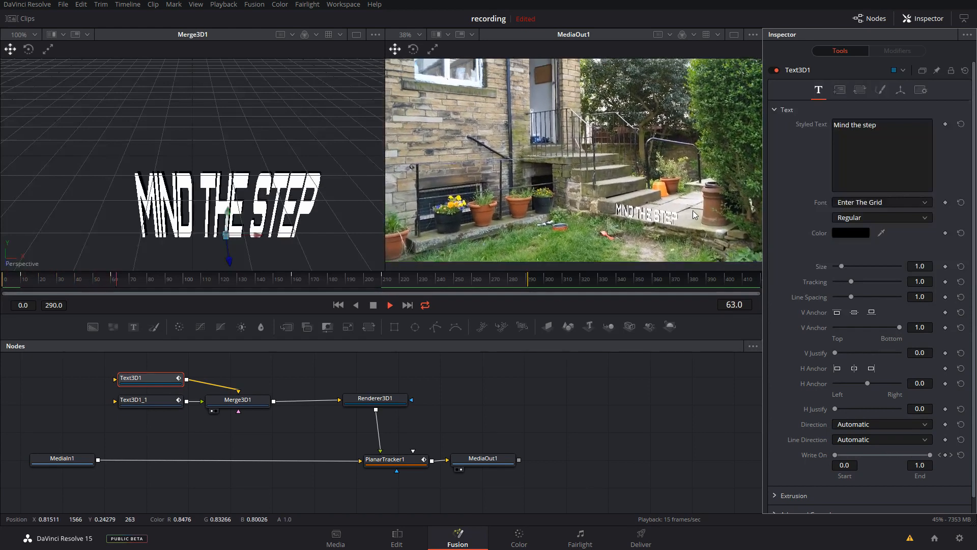
Step: In the edit timeline, keep Render Cache Fusion Output set to Off for P1000011.MOV and play the clip from its start
{"action": "left_click", "coordinate": [406, 536]}
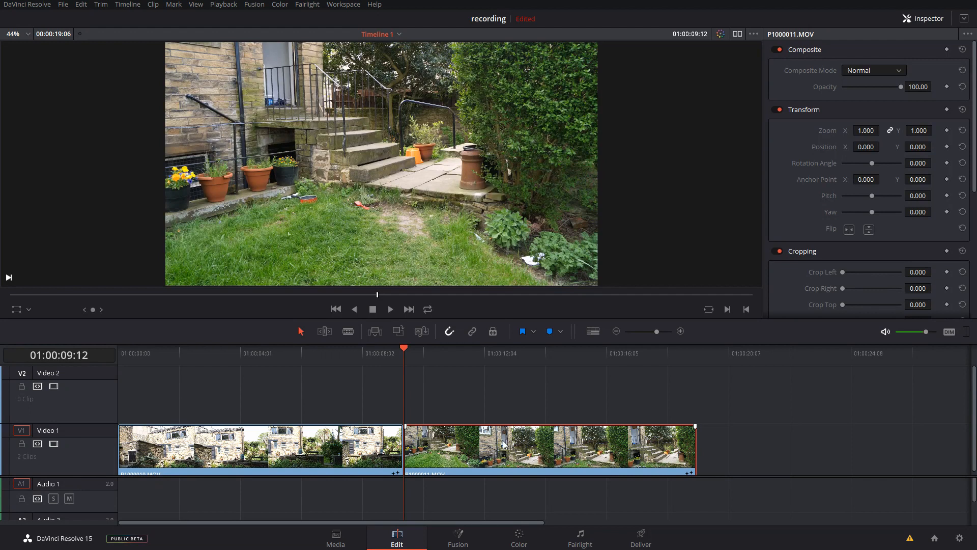
{"action": "right_click", "coordinate": [506, 441]}
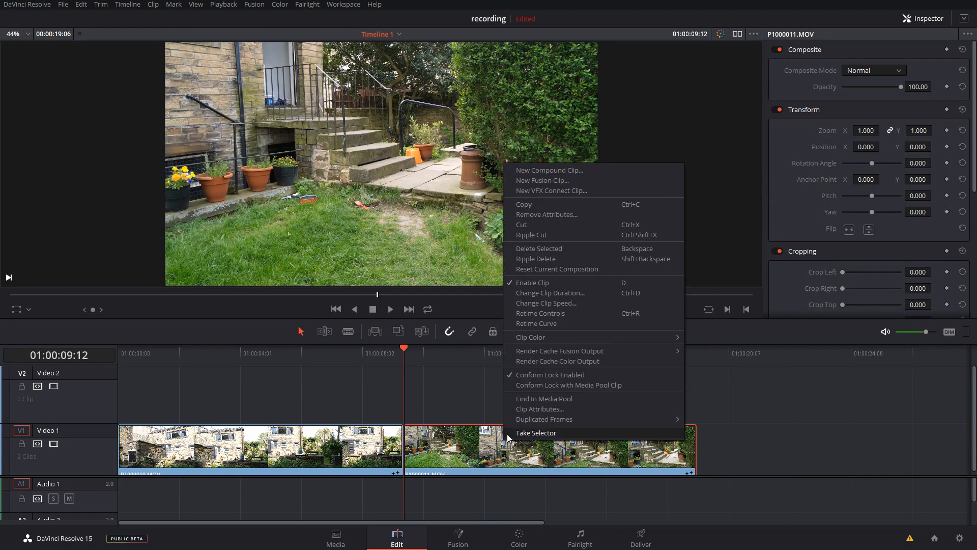
{"action": "mouse_move", "coordinate": [535, 352]}
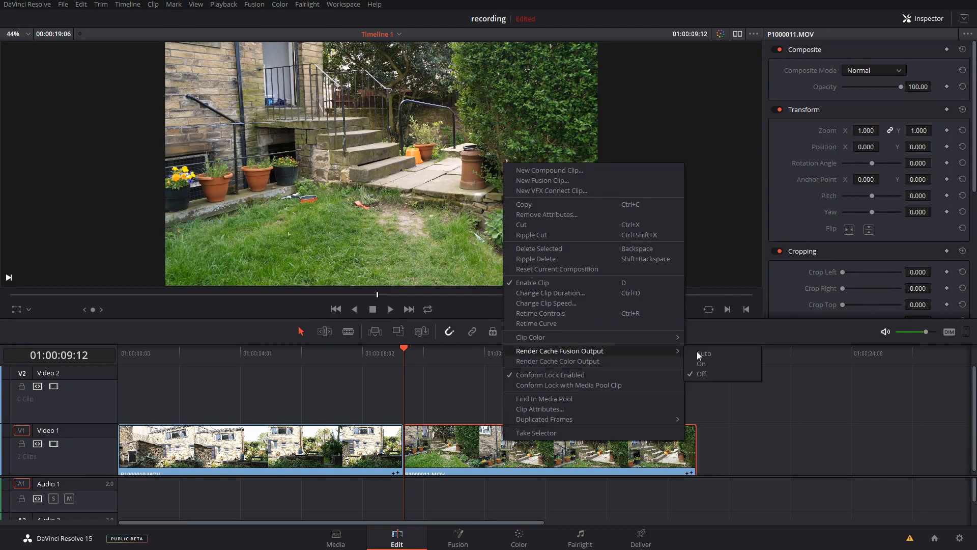
{"action": "left_click", "coordinate": [710, 376]}
{"action": "left_click", "coordinate": [786, 451]}
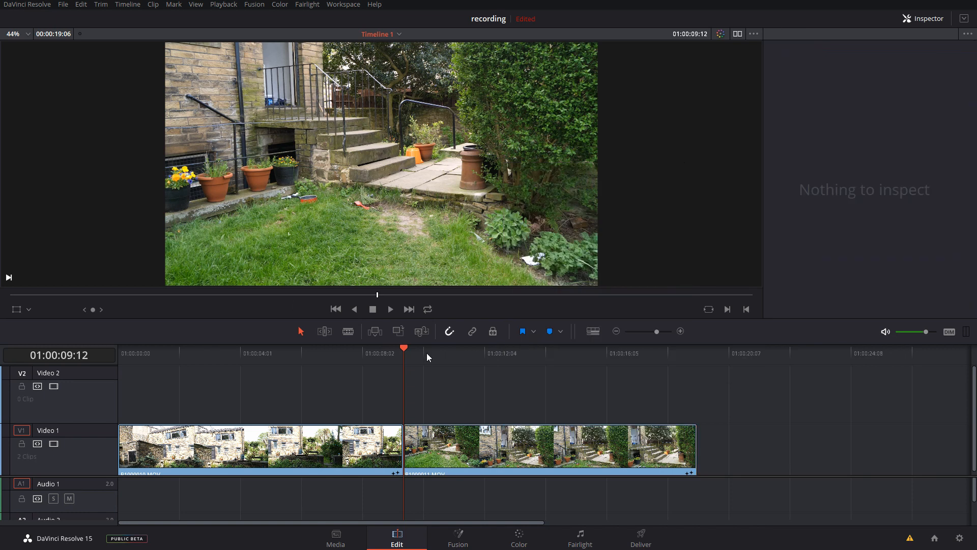
{"action": "key", "text": "space"}
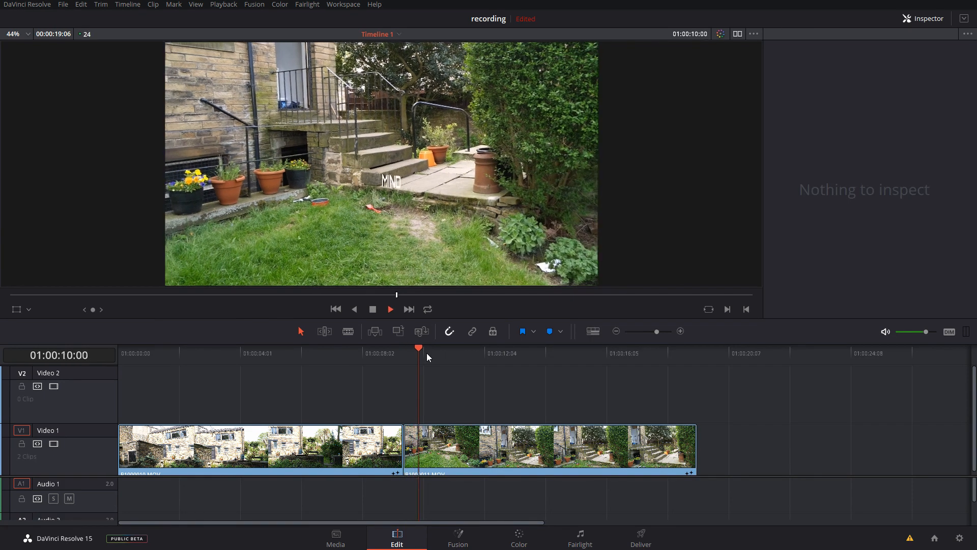